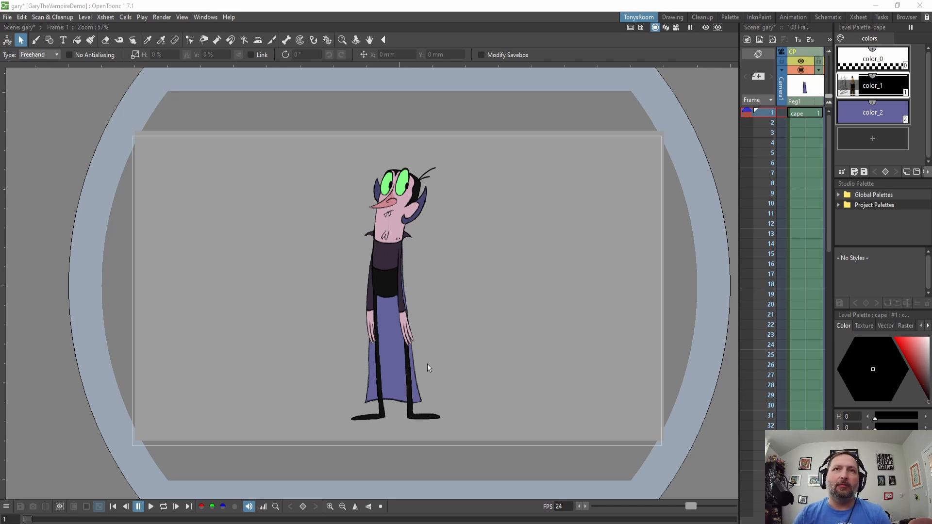
Widen the Xsheet panel so more of the scene's columns are shown.
scroll(391, 333, "up", 1)
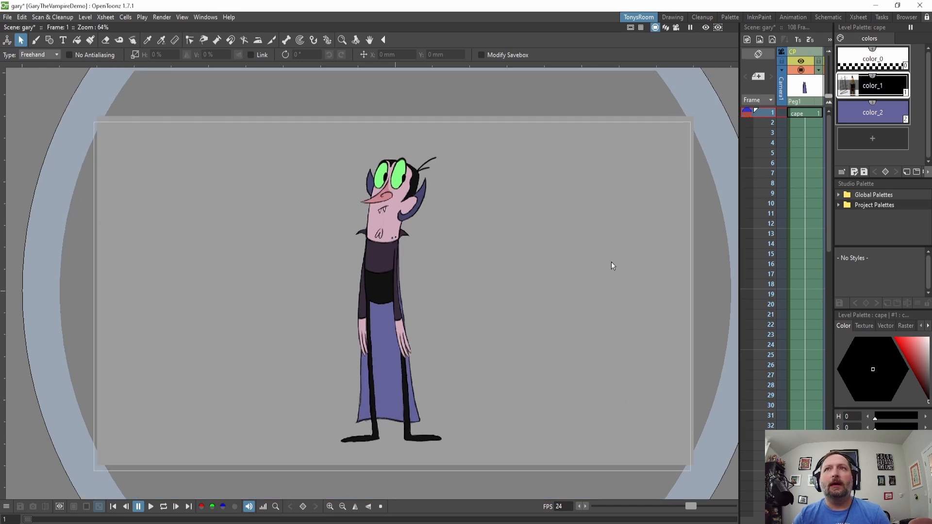
left_click_drag(740, 252, 515, 262)
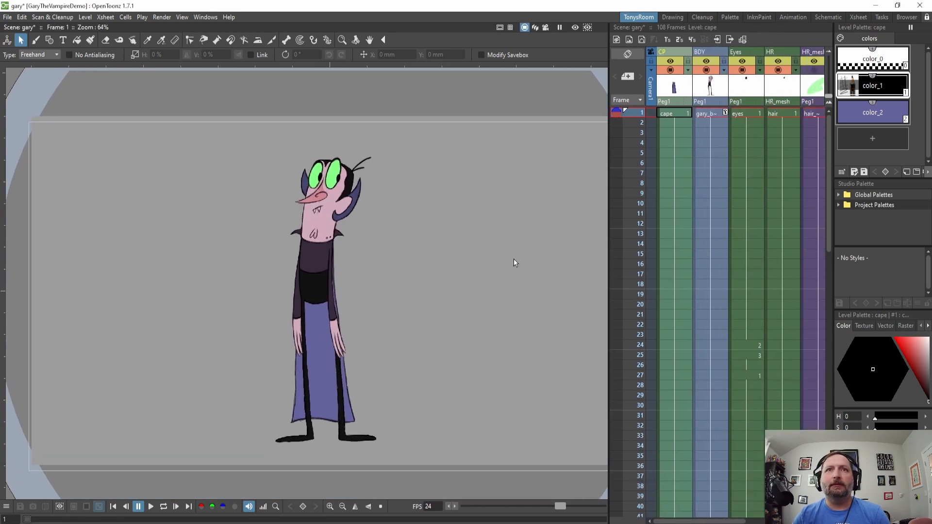
scroll(435, 246, "up", 1)
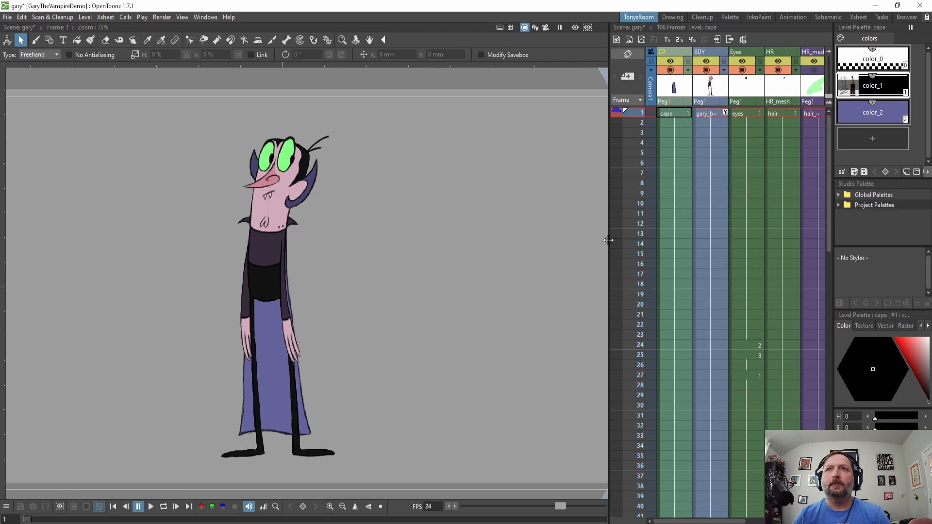
left_click_drag(608, 239, 518, 240)
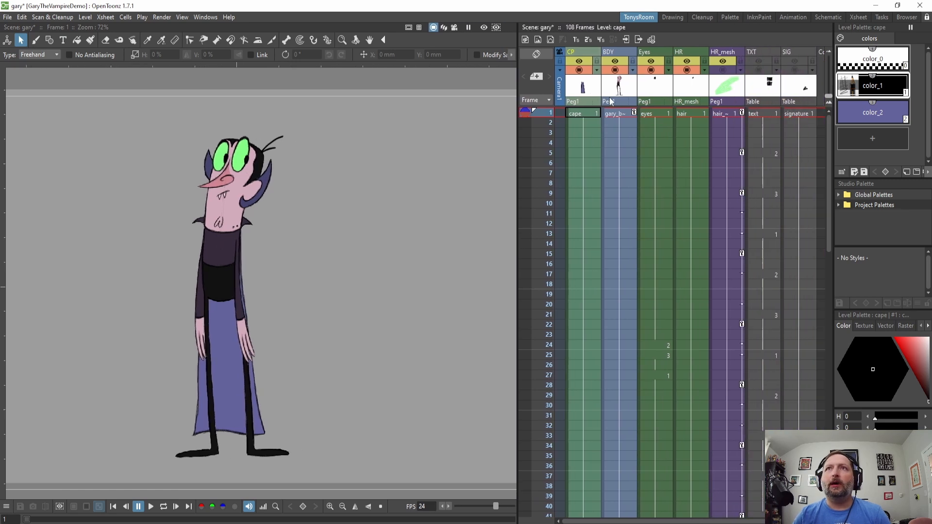
Hide the cape, eyes and hair columns in the viewer so the body drawing shows alone.
left_click(580, 70)
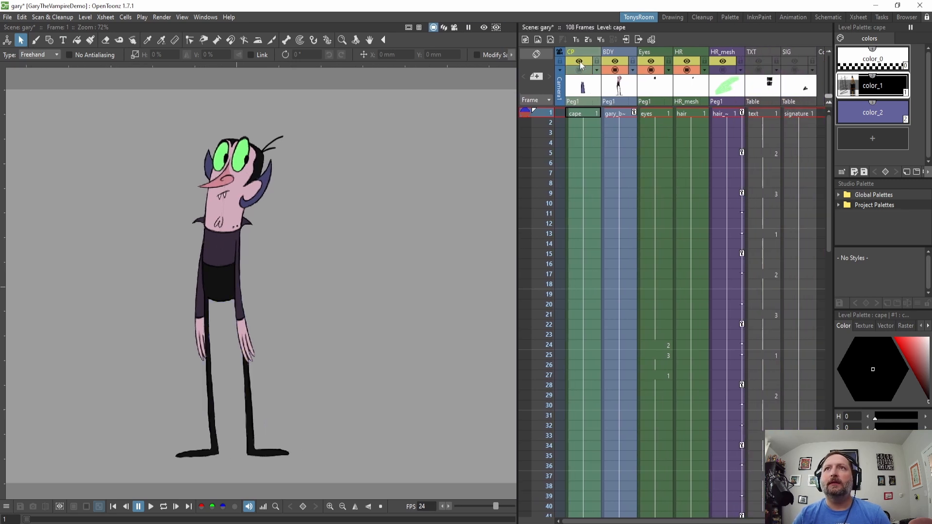
left_click(580, 62)
left_click(579, 63)
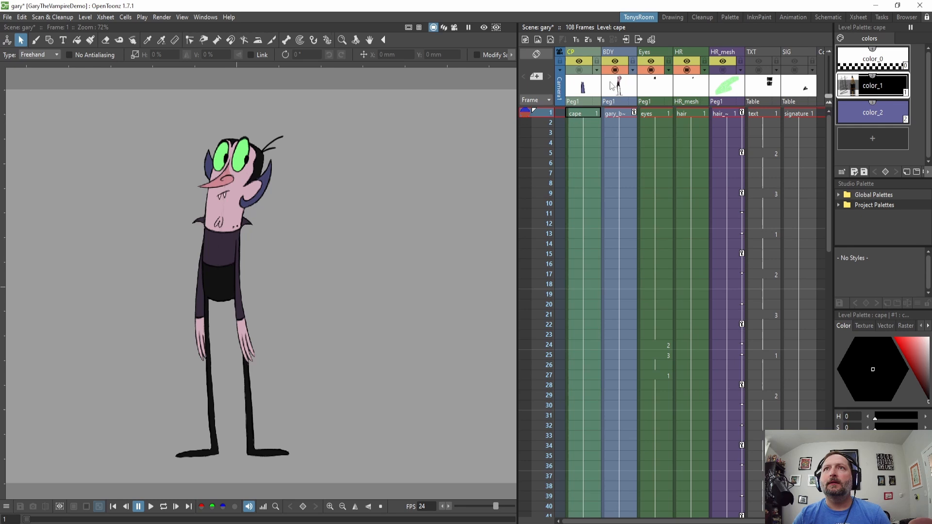
left_click(652, 71)
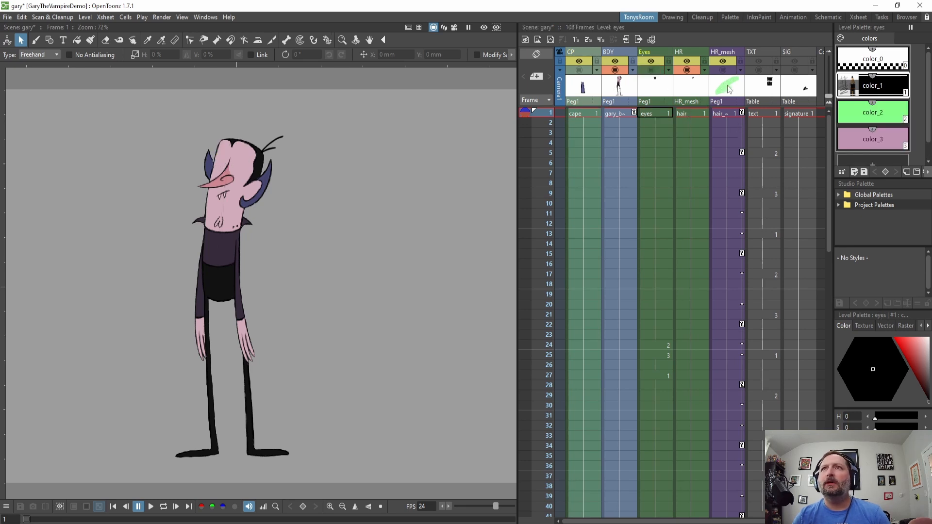
left_click(688, 71)
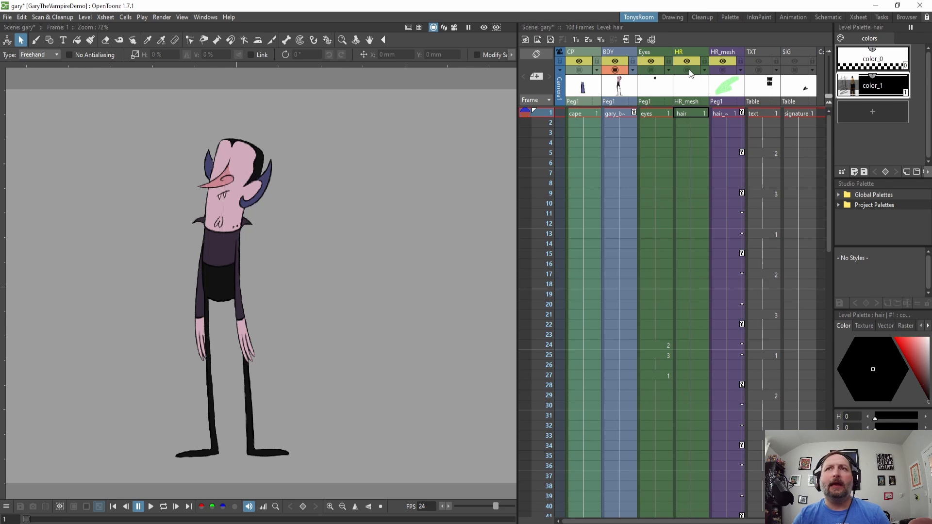
left_click(723, 71)
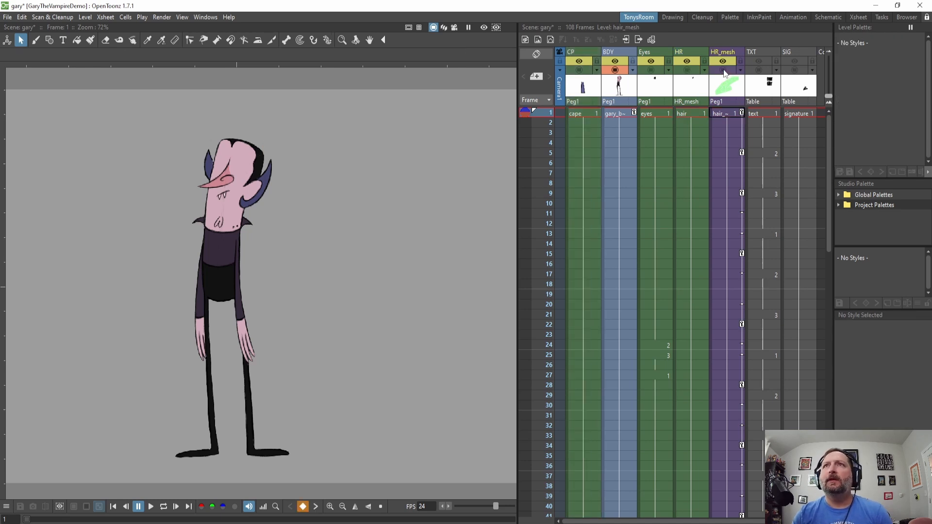
Inspect the body drawing by selecting the BDY column and its first cell.
left_click_drag(227, 277, 296, 269)
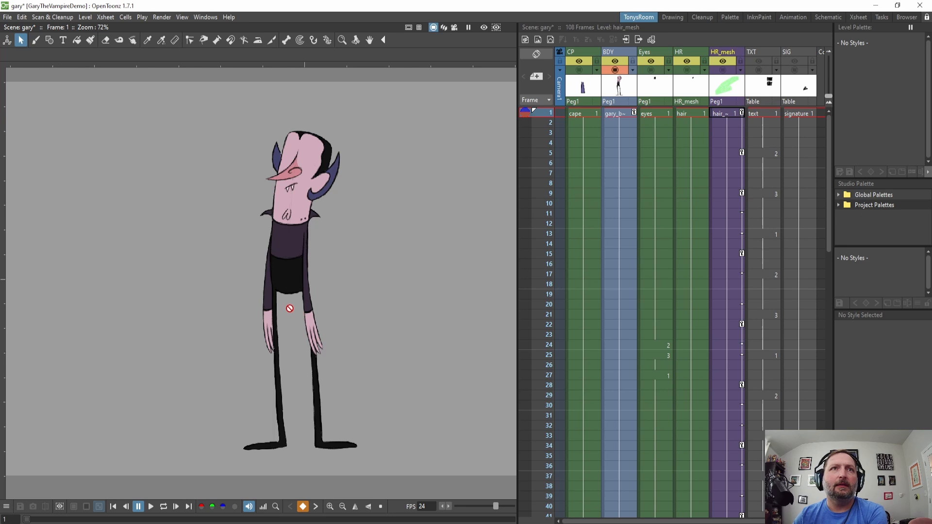
scroll(289, 308, "up", 3)
scroll(287, 318, "down", 2)
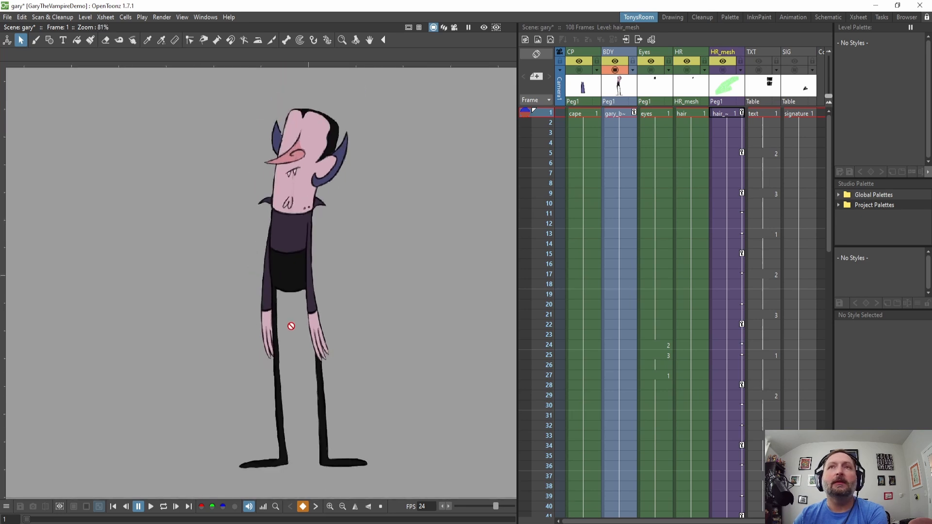
scroll(291, 326, "down", 2)
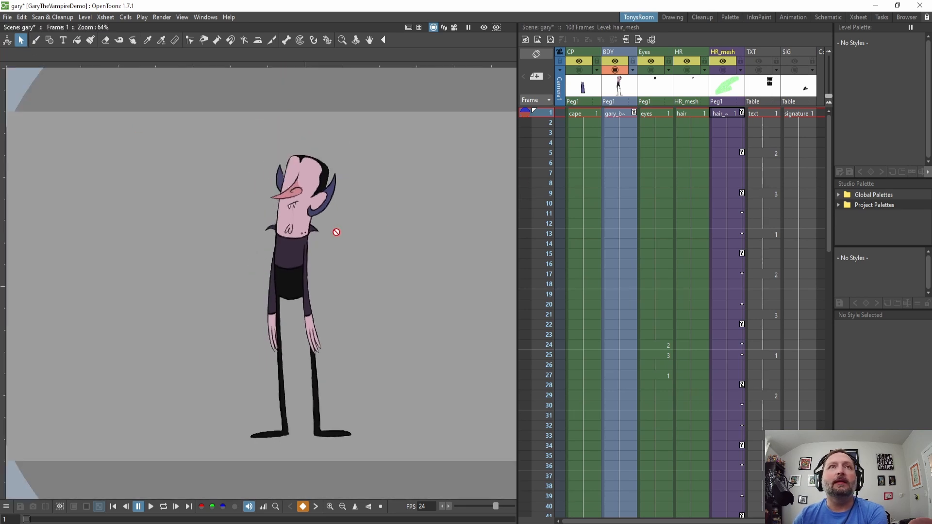
left_click_drag(336, 232, 336, 247)
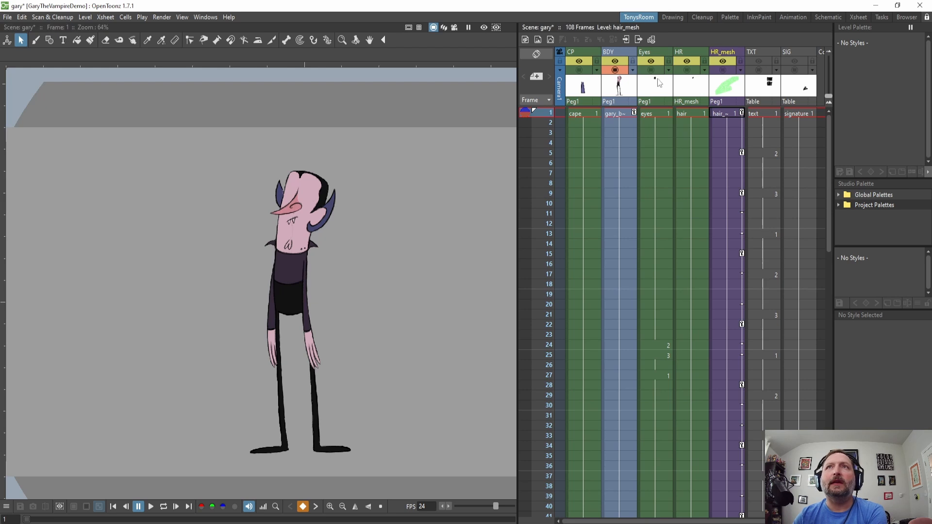
left_click(617, 53)
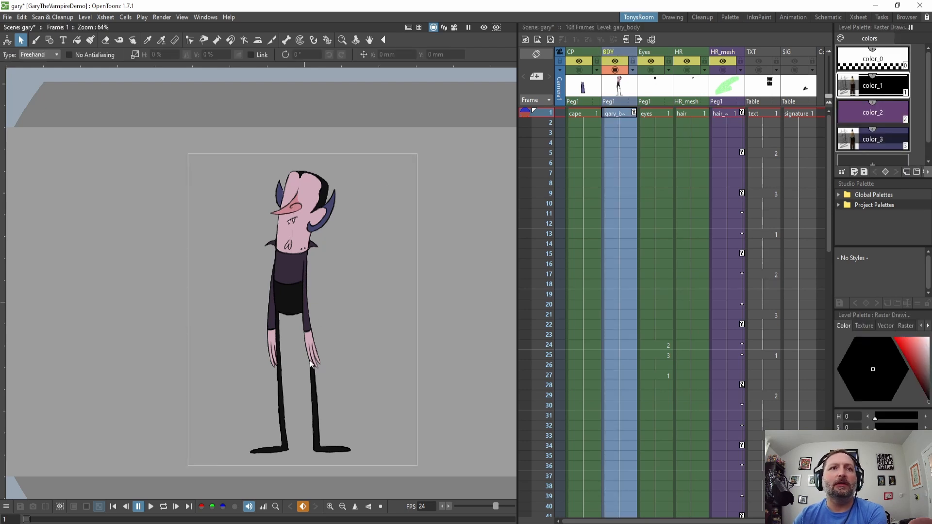
left_click(618, 115)
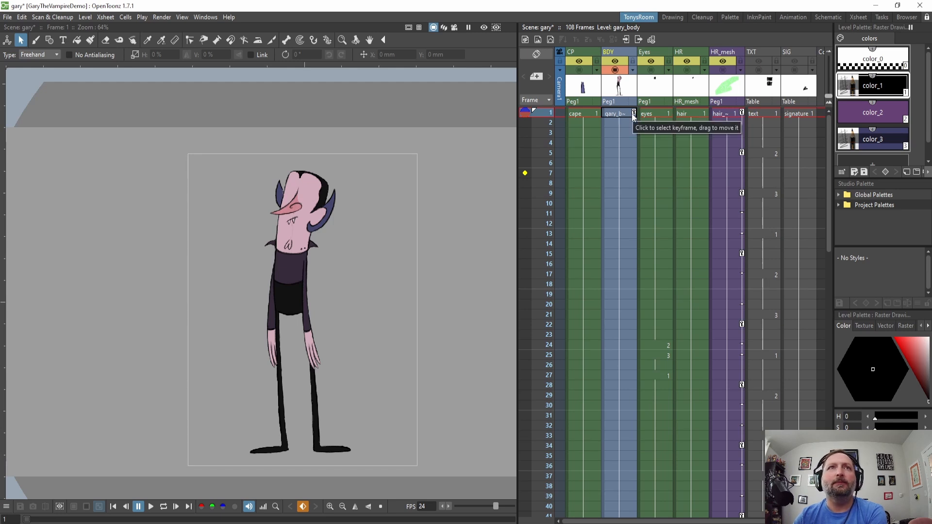
Show the eyes, hair and cape columns in the viewer again.
left_click(651, 50)
left_click(651, 70)
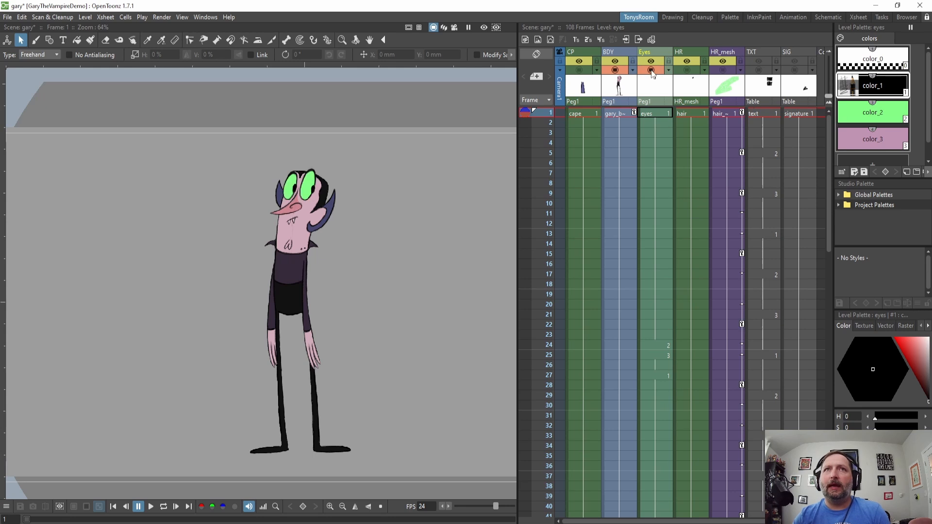
scroll(322, 191, "up", 2)
scroll(322, 191, "up", 2)
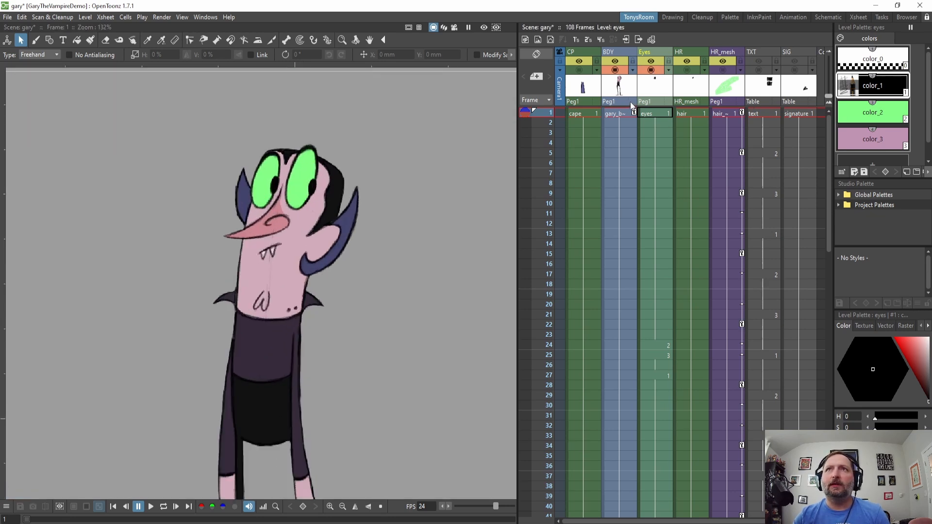
left_click(650, 112)
scroll(267, 252, "down", 2)
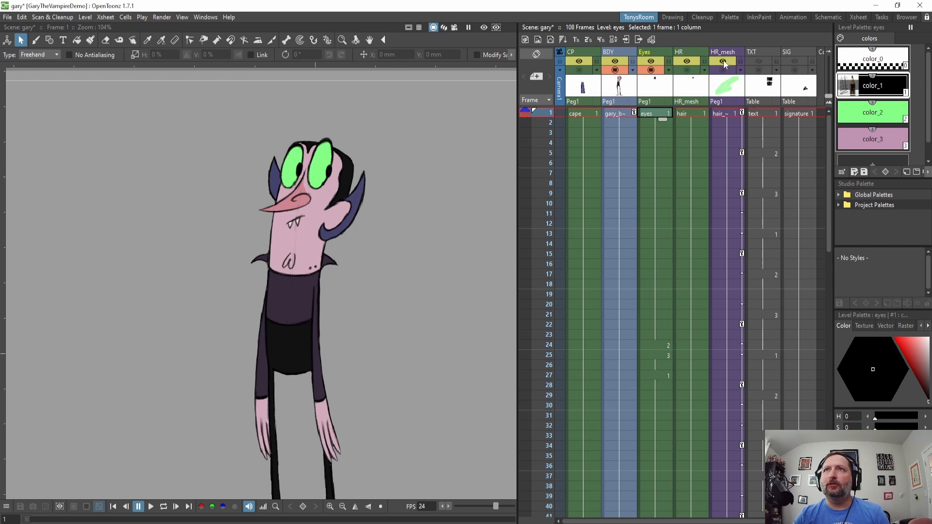
left_click(687, 70)
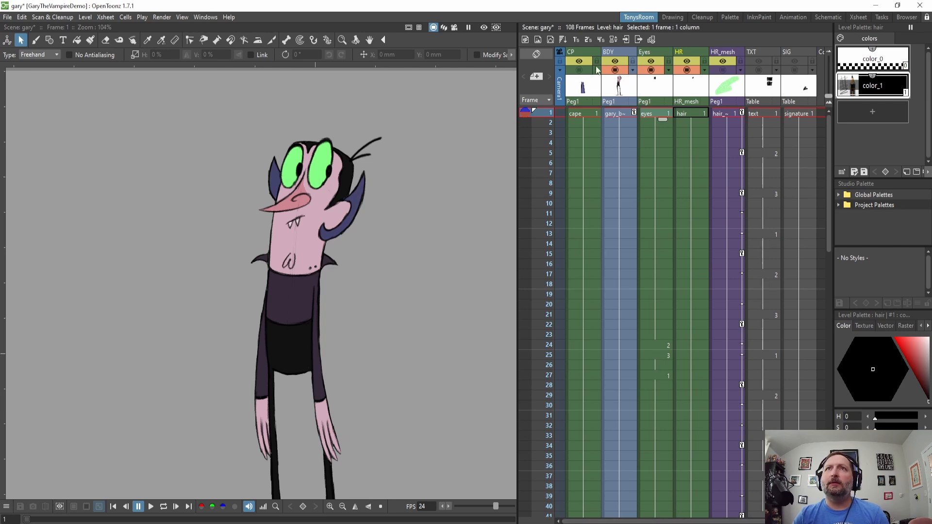
left_click(580, 70)
Select the cape column and hide the body, eyes and hair columns to isolate the cape.
left_click(588, 53)
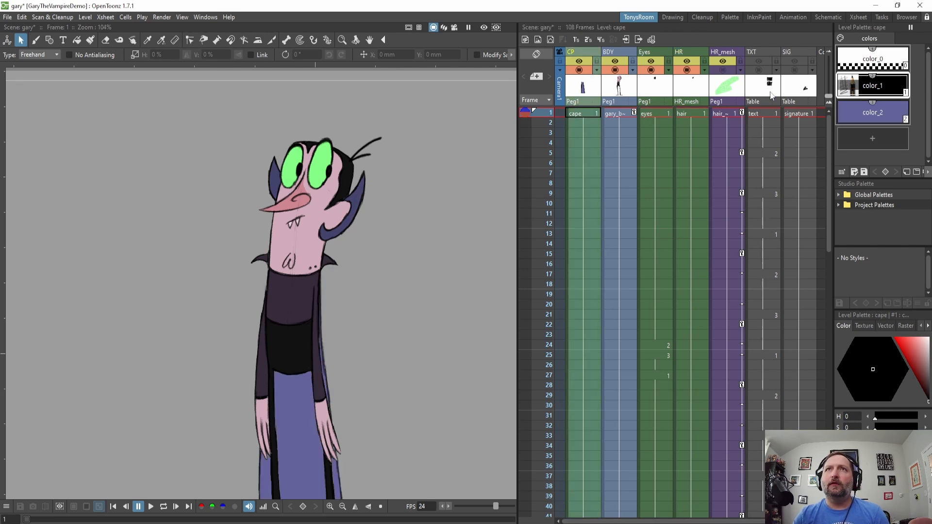
scroll(395, 335, "down", 2)
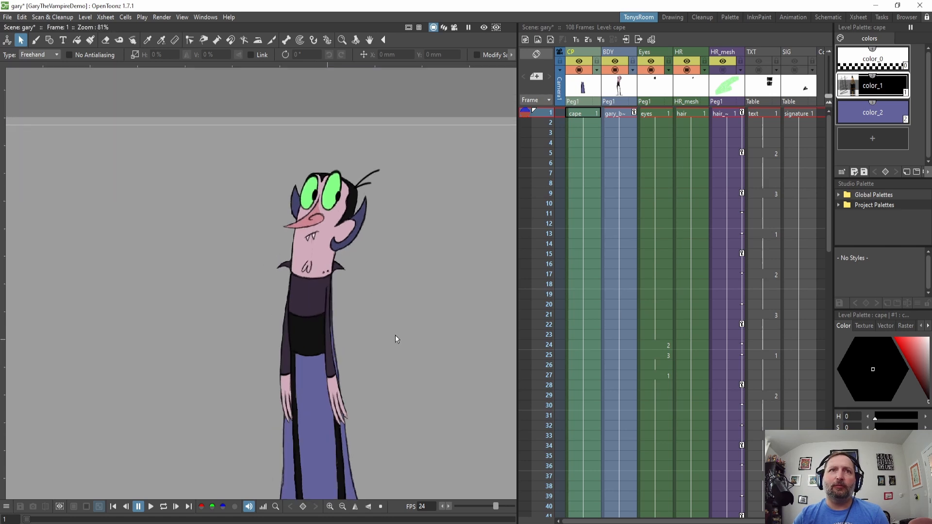
left_click_drag(395, 335, 380, 232)
left_click_drag(333, 171, 322, 211)
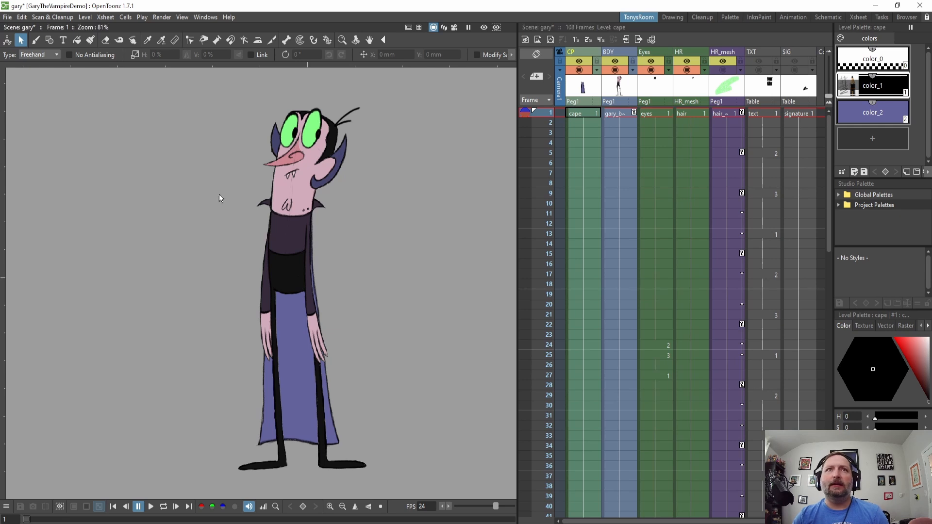
left_click_drag(305, 227, 322, 214)
scroll(309, 238, "up", 1)
scroll(309, 245, "down", 1)
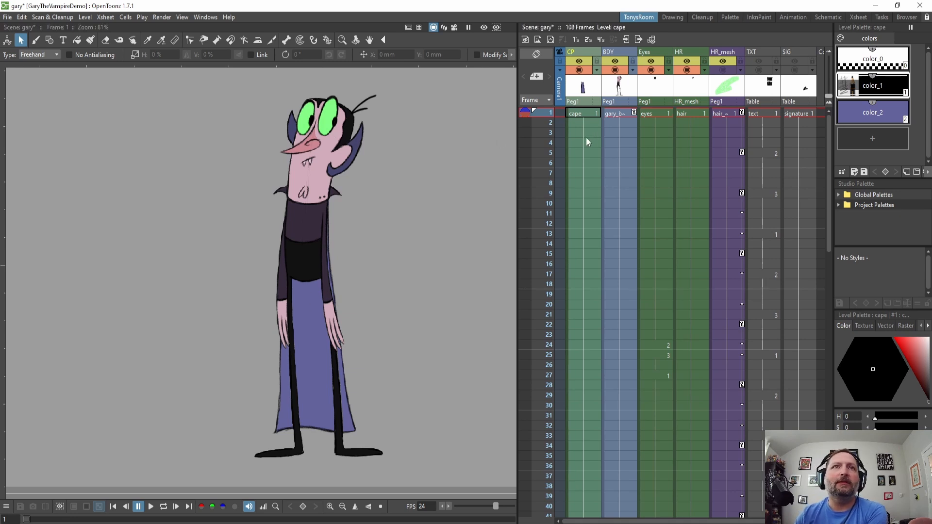
left_click(615, 70)
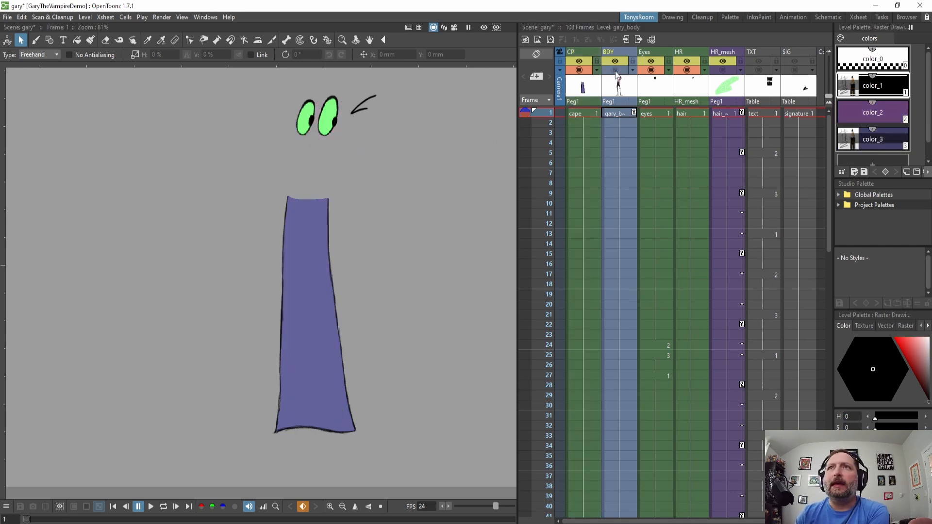
left_click(651, 71)
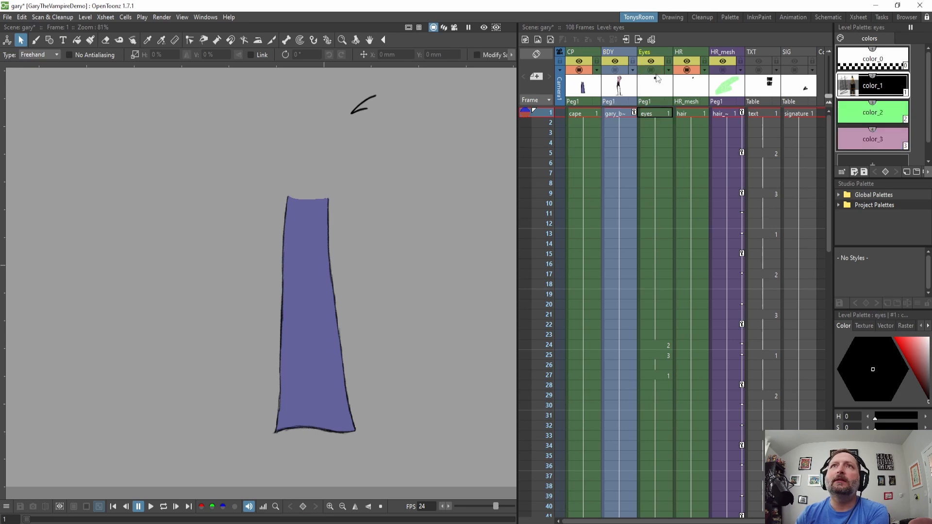
left_click(687, 71)
scroll(267, 390, "up", 2)
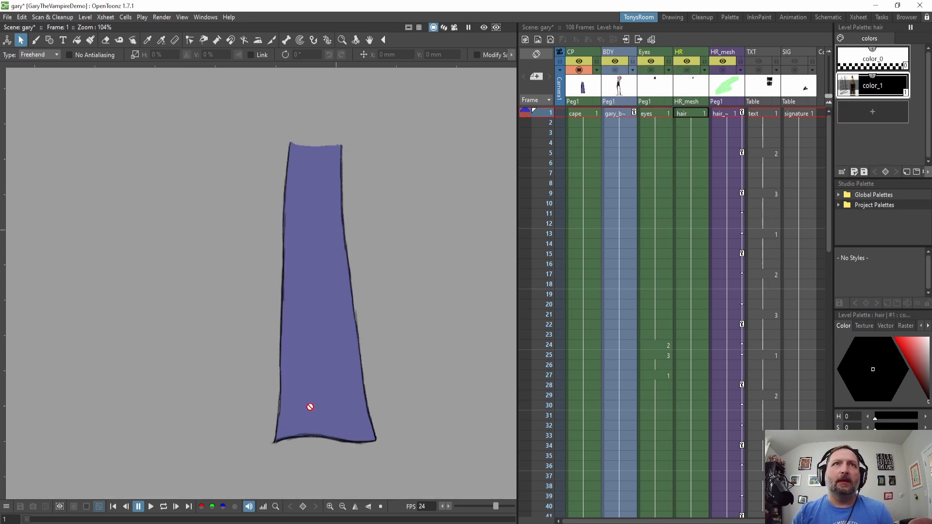
left_click_drag(310, 406, 291, 397)
With the cape column selected, open Create Mesh from the Skeleton tool.
left_click(585, 51)
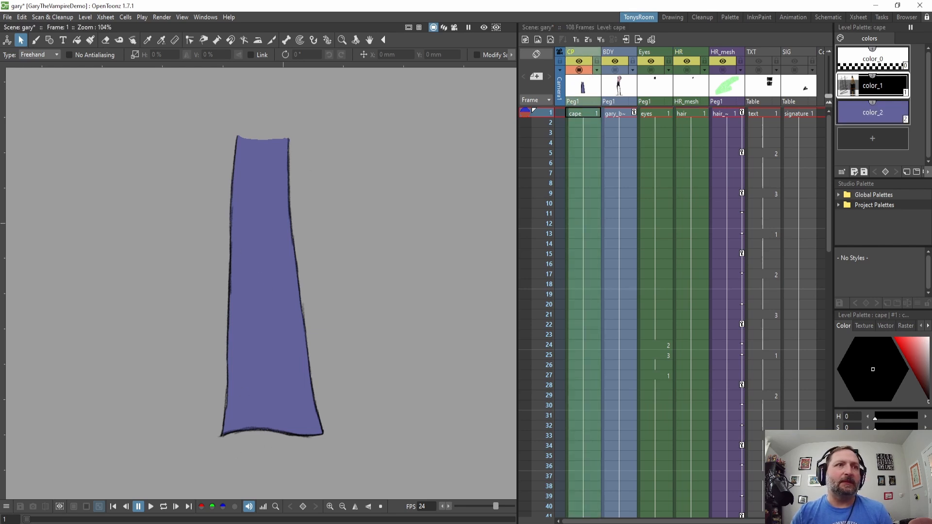
left_click_drag(310, 214, 334, 222)
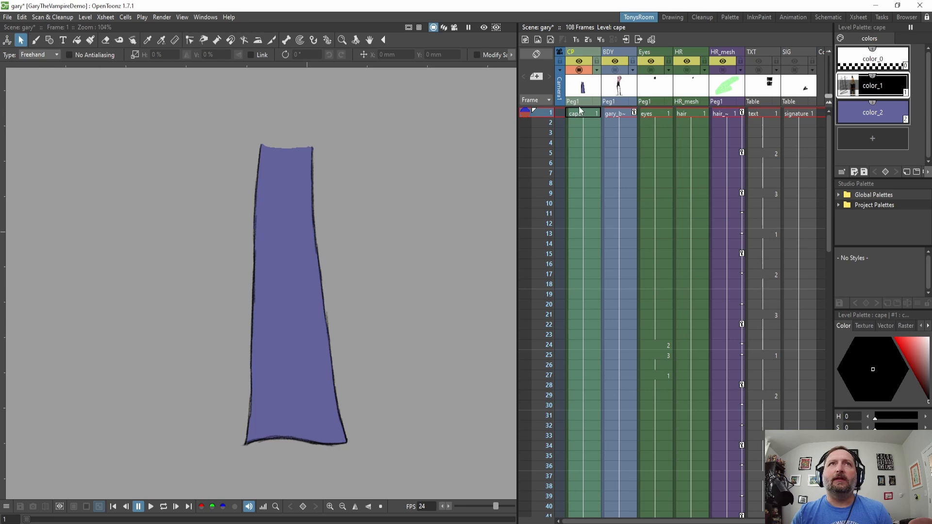
left_click(328, 41)
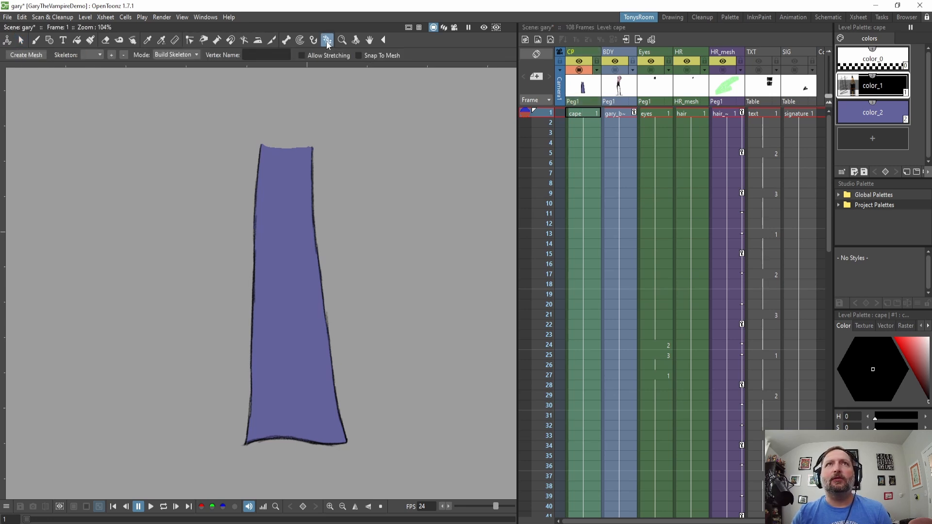
left_click(36, 54)
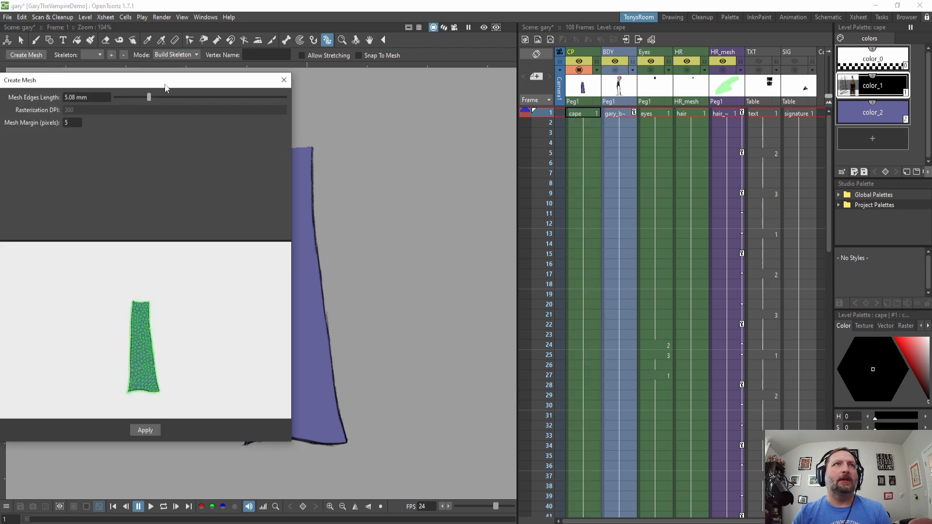
left_click_drag(167, 82, 570, 62)
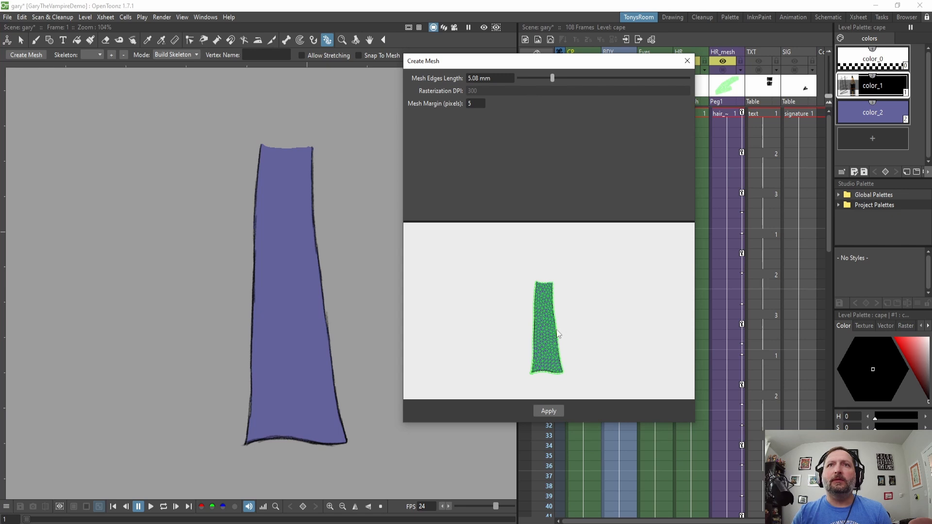
Preview the cape mesh and set the mesh edges length to about 5.42 mm.
scroll(559, 334, "up", 5)
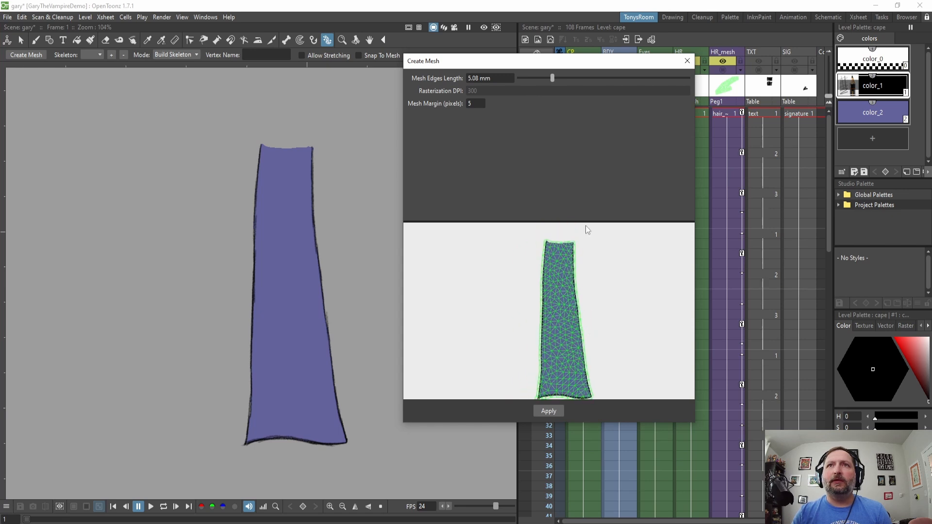
left_click_drag(589, 222, 590, 154)
scroll(621, 286, "up", 2)
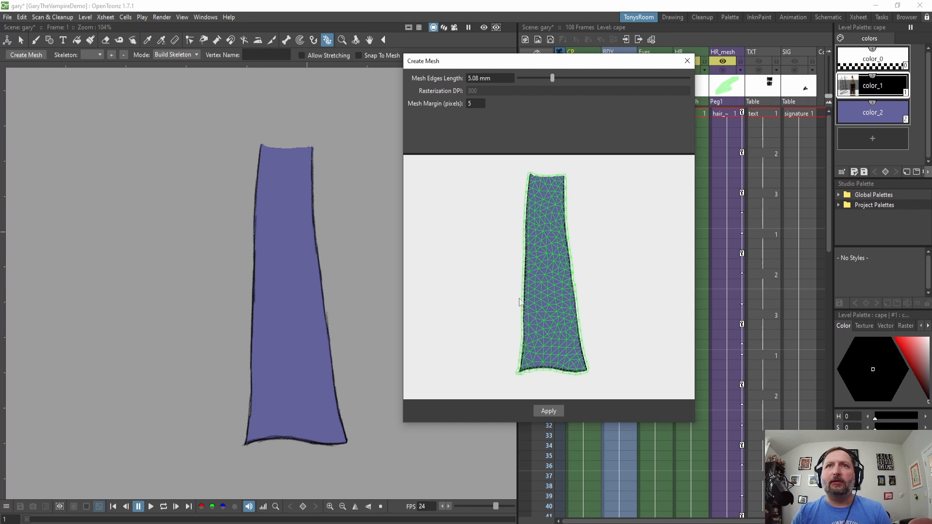
scroll(518, 307, "up", 1)
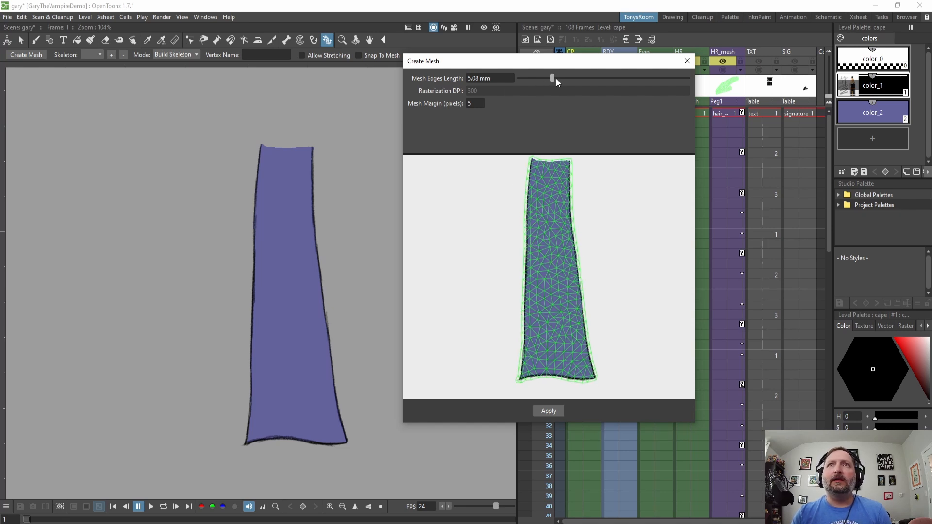
left_click_drag(554, 78, 536, 78)
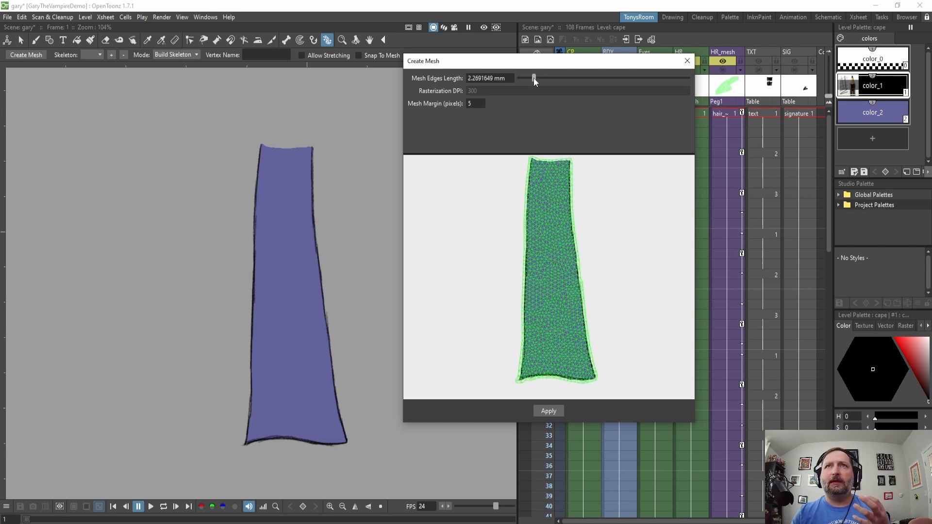
left_click_drag(535, 78, 560, 80)
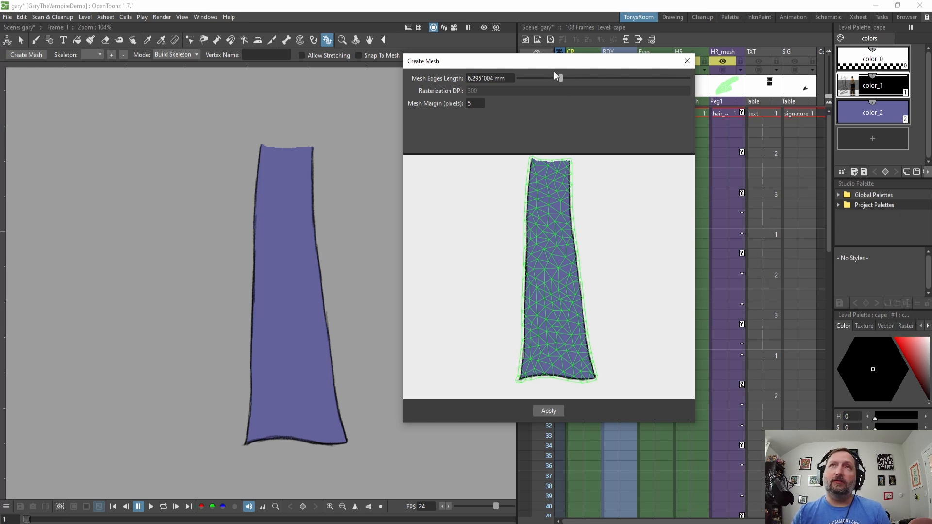
mouse_move(557, 75)
left_mouse_down()
mouse_move(544, 78)
mouse_move(555, 79)
left_mouse_up()
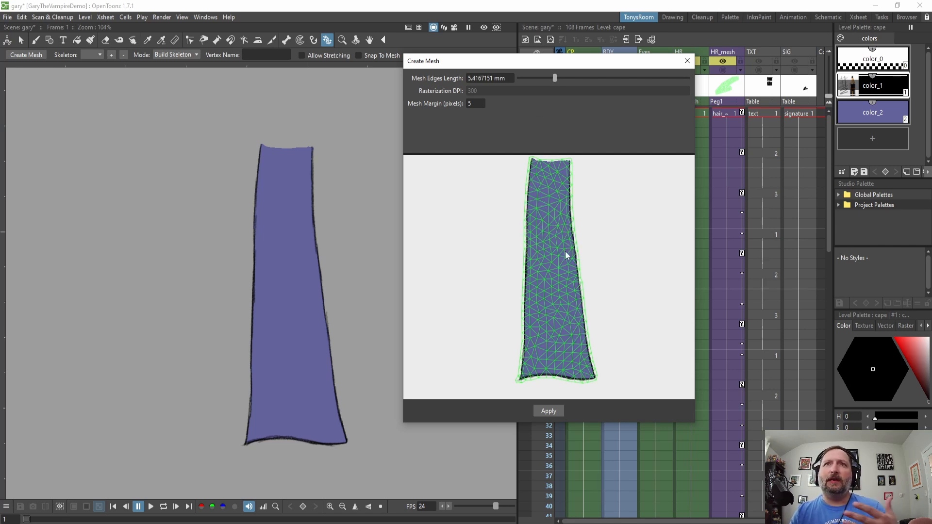
Set the mesh margin to 20 pixels.
double_click(477, 103)
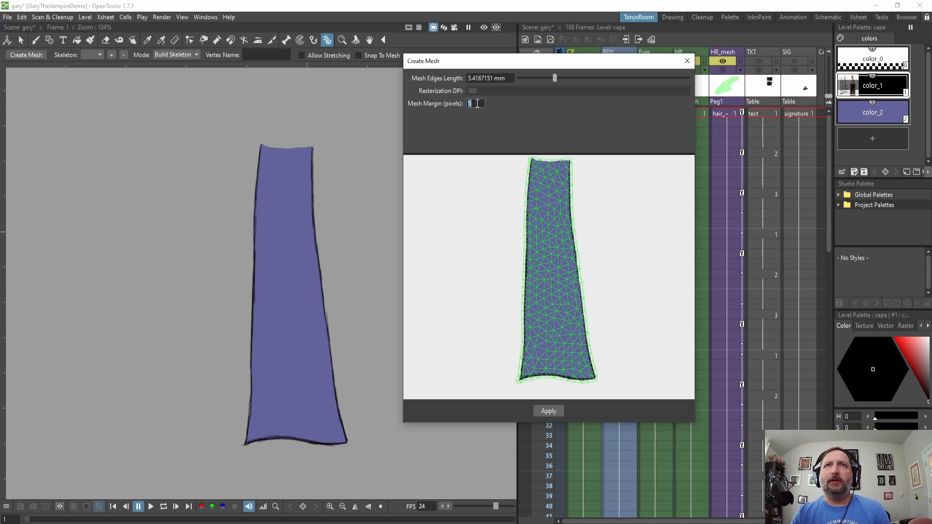
scroll(587, 246, "up", 4)
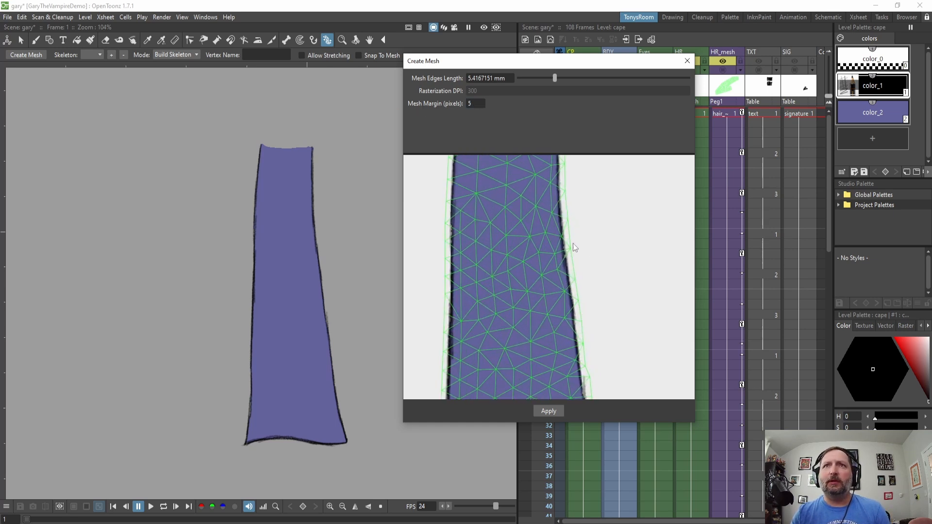
scroll(573, 246, "down", 2)
double_click(477, 103)
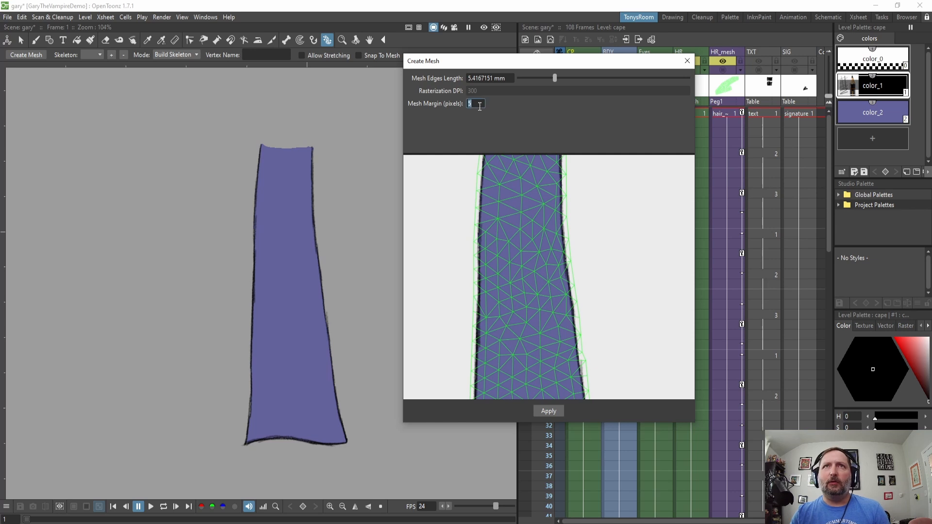
type("20")
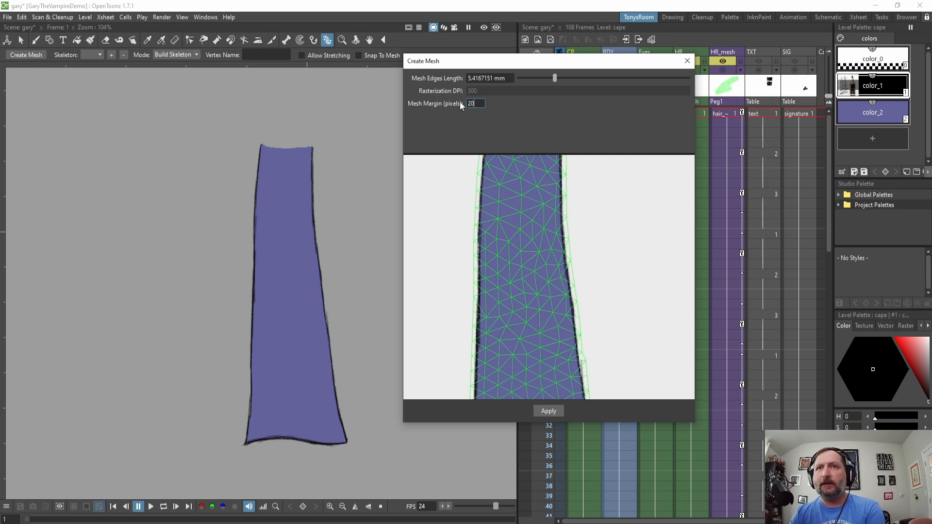
key("Return")
Set the mesh margin back to 5 pixels.
scroll(572, 254, "down", 2)
scroll(572, 254, "down", 2)
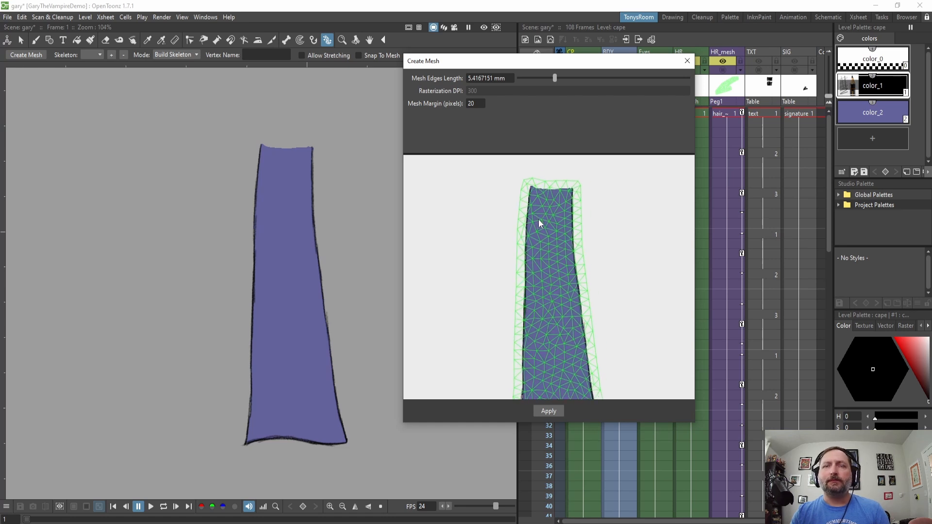
scroll(537, 220, "up", 2)
double_click(475, 102)
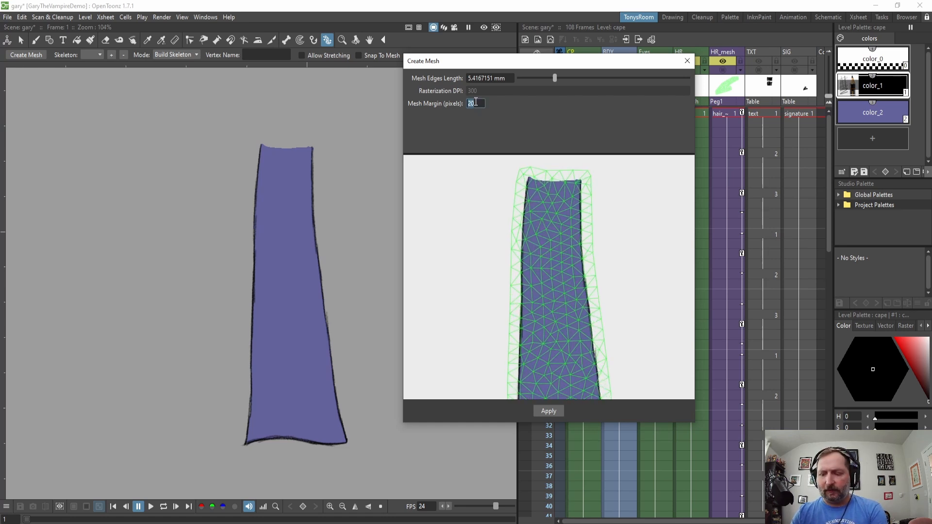
type("5")
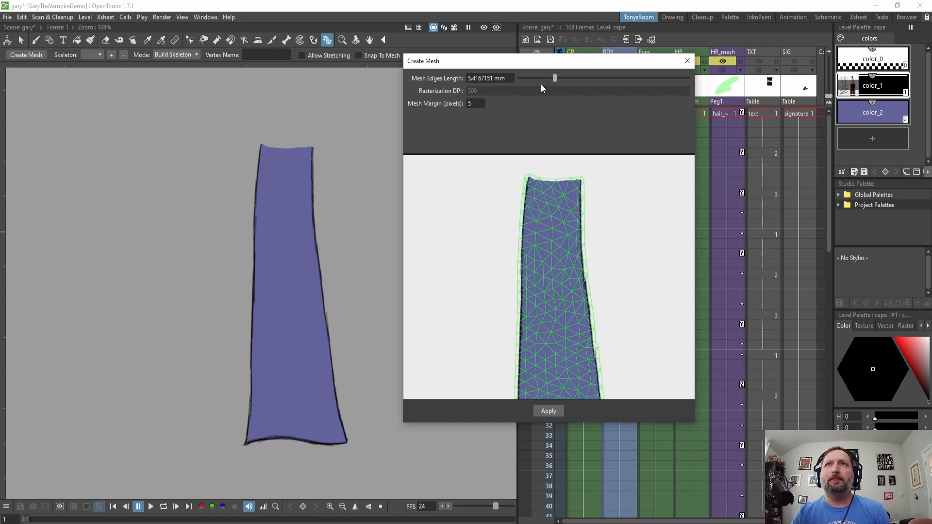
Create the cape mesh, choosing to delete the old mesh level entirely.
left_click(550, 411)
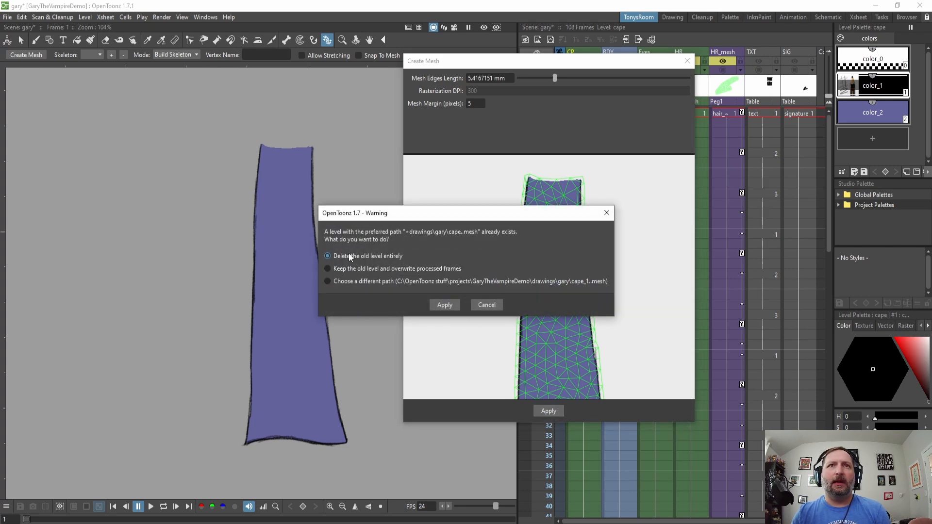
left_click(443, 305)
scroll(311, 306, "up", 1)
left_click_drag(302, 317, 339, 301)
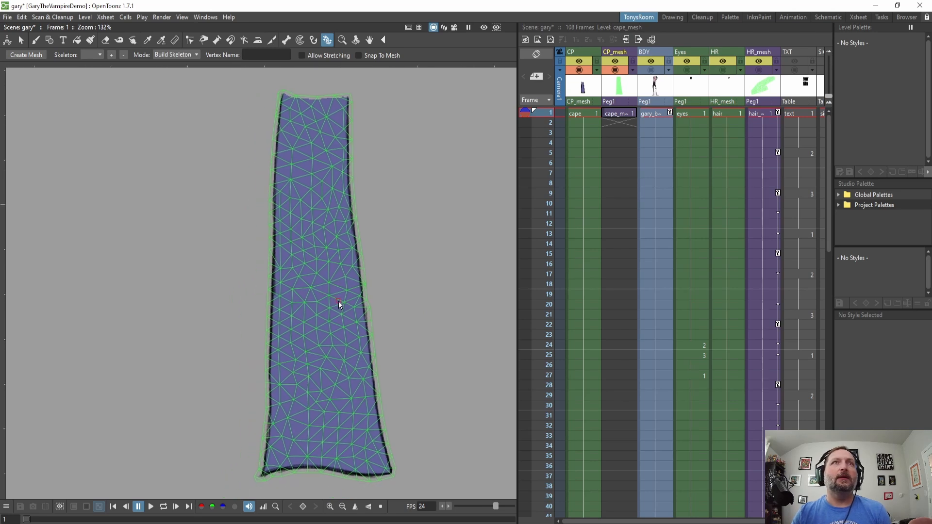
scroll(338, 301, "up", 1)
left_click_drag(354, 427, 330, 312)
scroll(366, 283, "up", 1)
scroll(366, 282, "up", 3)
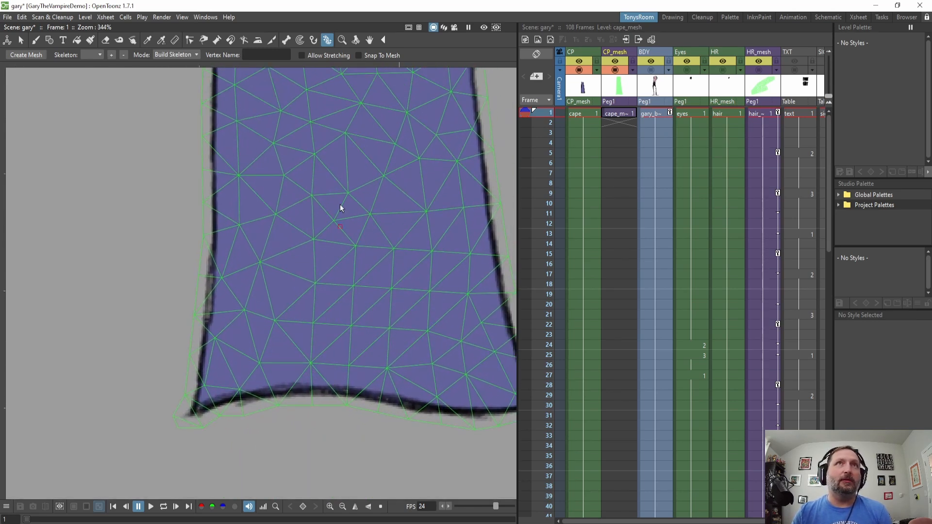
In Edit Mesh mode, swap an edge near the cape's lower-left corner.
left_click(172, 54)
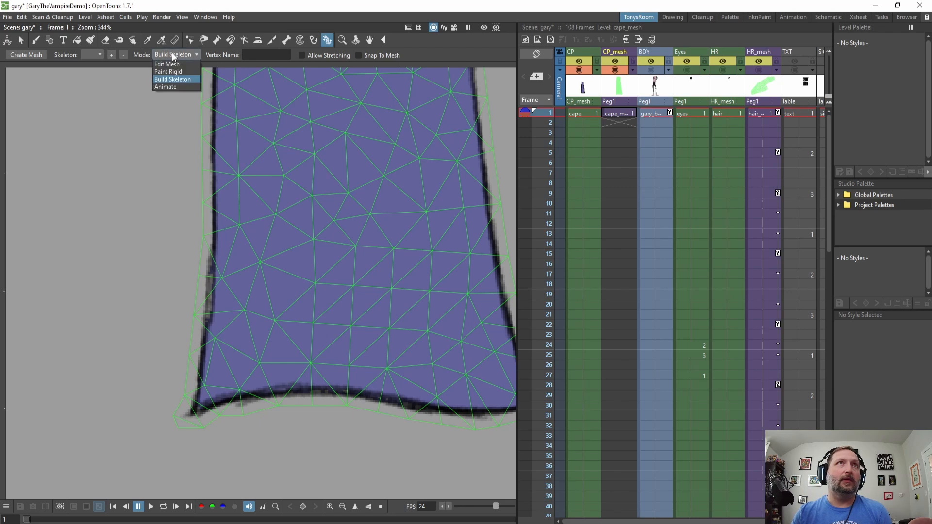
left_click(176, 63)
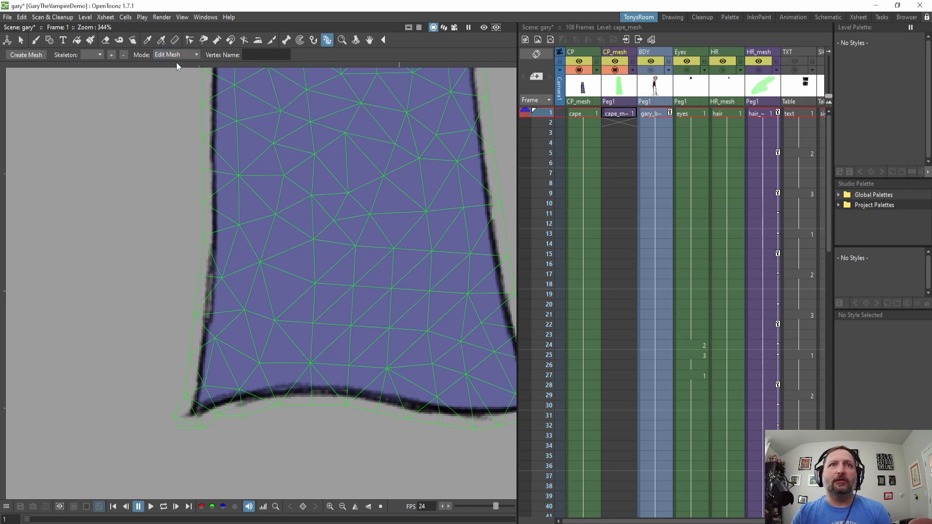
left_click(231, 368)
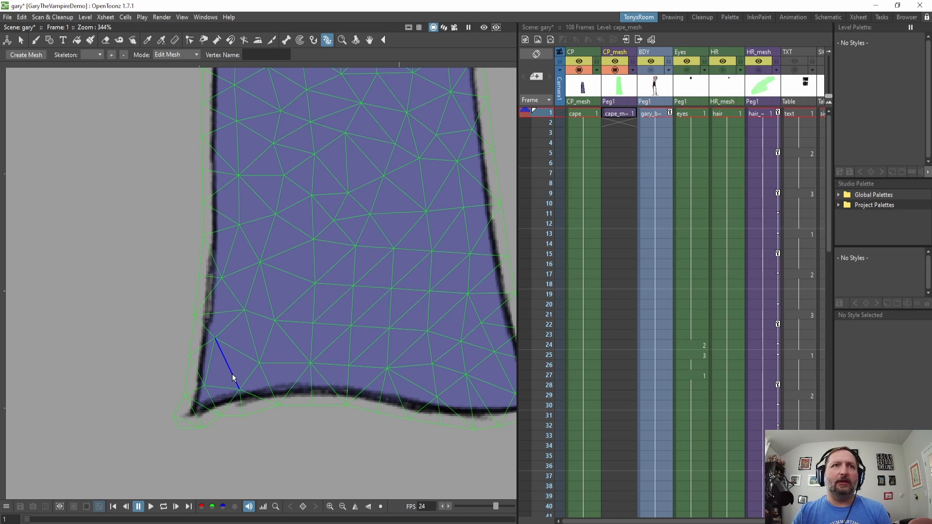
right_click(233, 374)
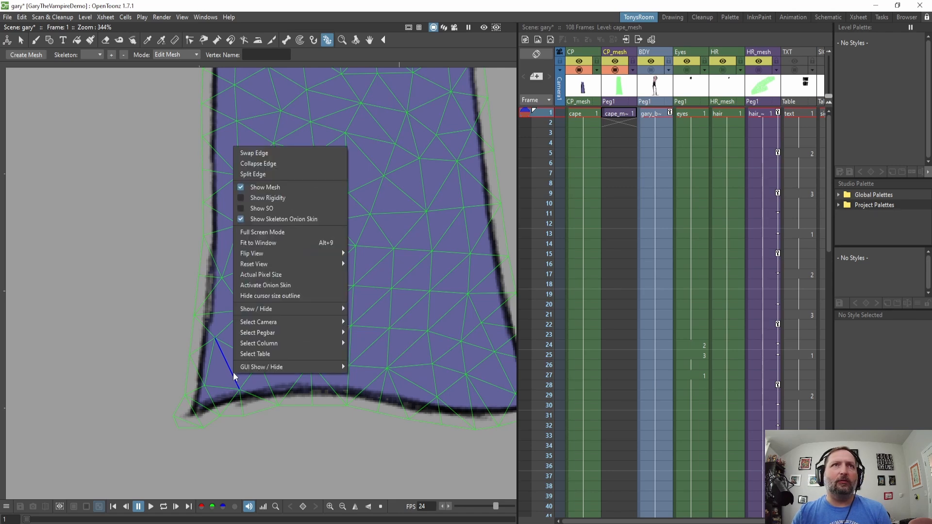
left_click(270, 155)
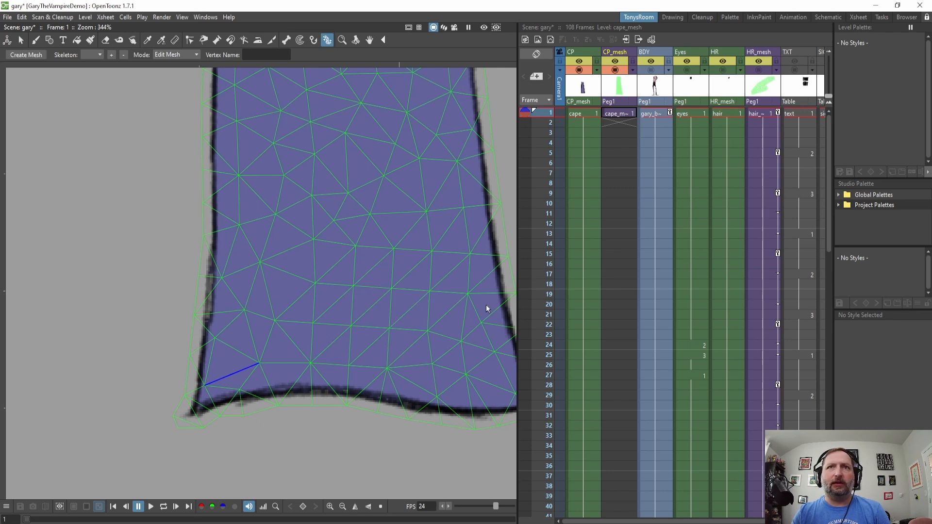
Collapse an edge on the cape's right border near the bottom.
left_click_drag(432, 299, 352, 297)
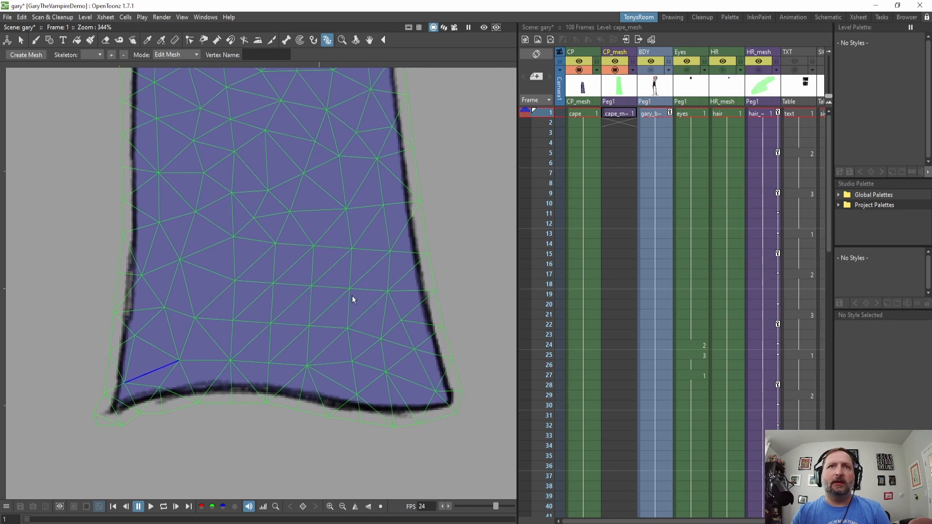
right_click(422, 324)
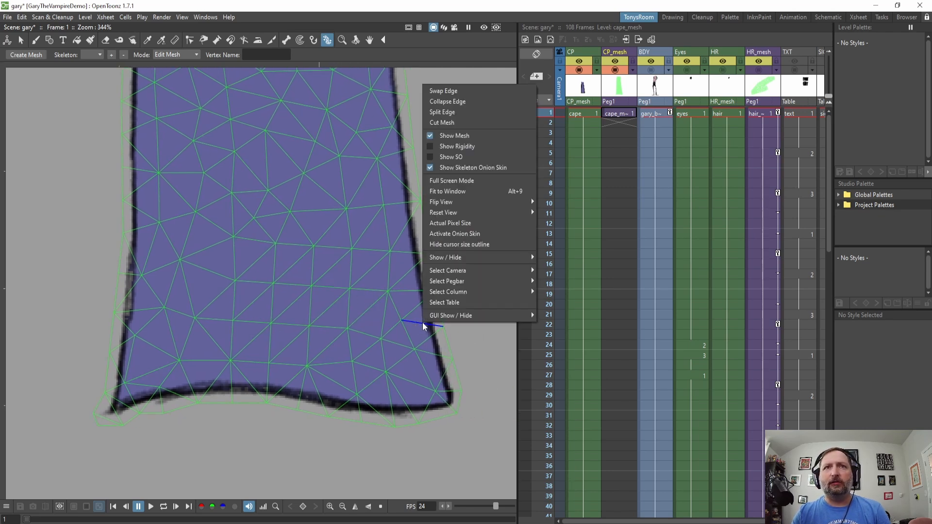
left_click(453, 102)
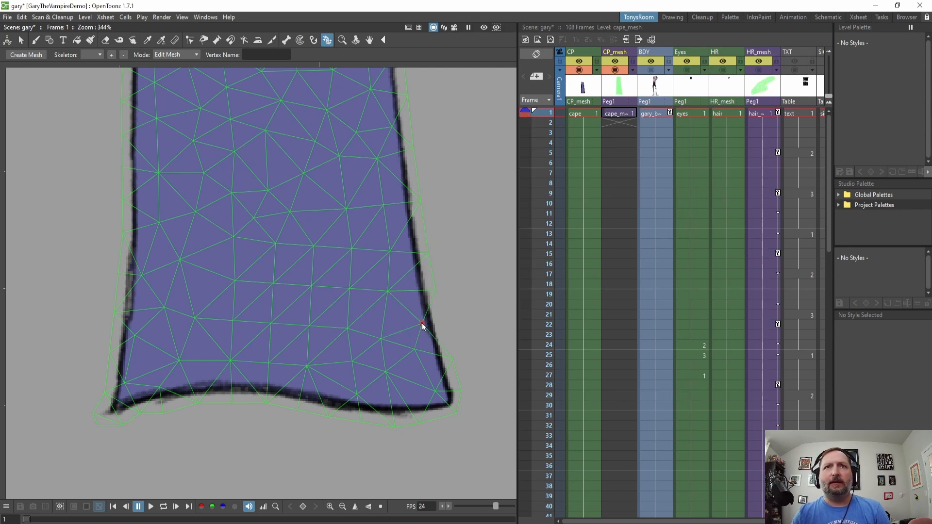
Move vertices along the cape's lower-right border to better fit the outline.
scroll(427, 342, "up", 6)
scroll(420, 305, "up", 2)
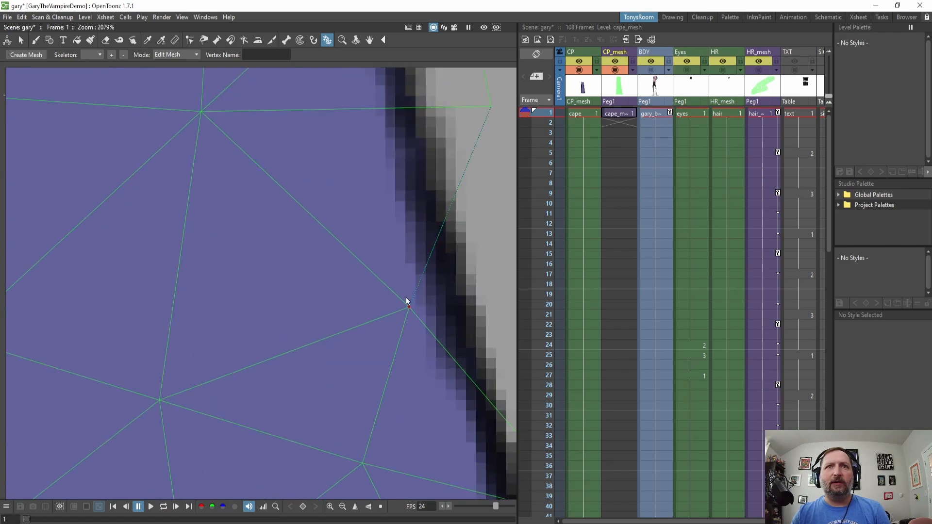
scroll(449, 311, "down", 2)
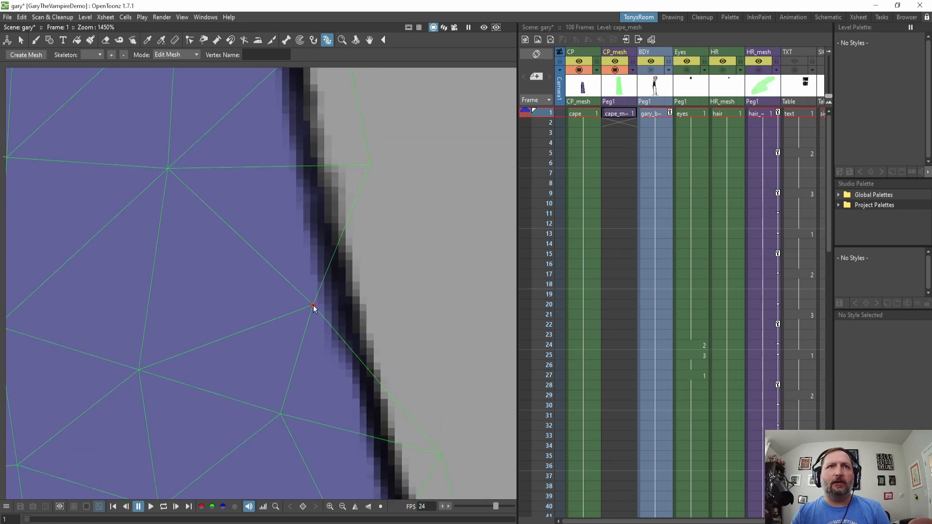
left_click_drag(313, 305, 383, 293)
scroll(409, 295, "down", 5)
scroll(381, 355, "down", 1)
left_click_drag(369, 348, 393, 345)
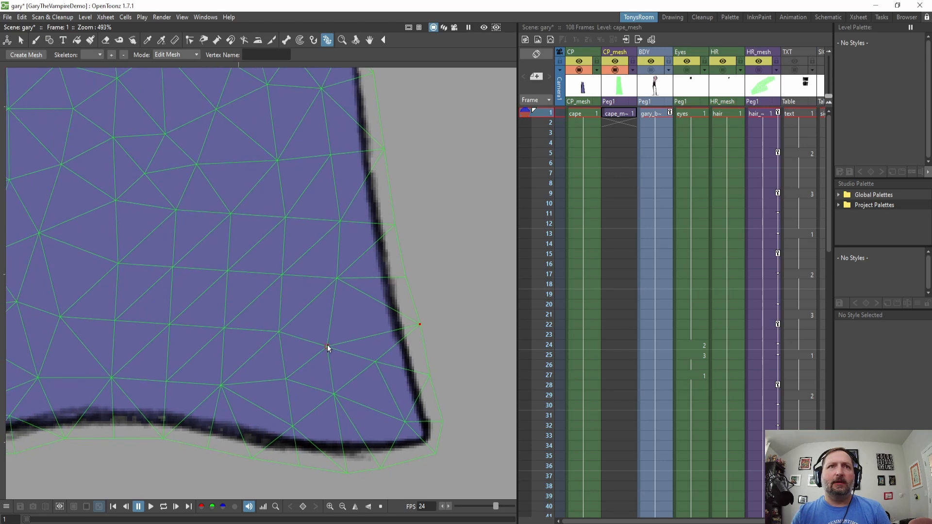
left_click_drag(327, 346, 333, 333)
left_click_drag(375, 362, 383, 360)
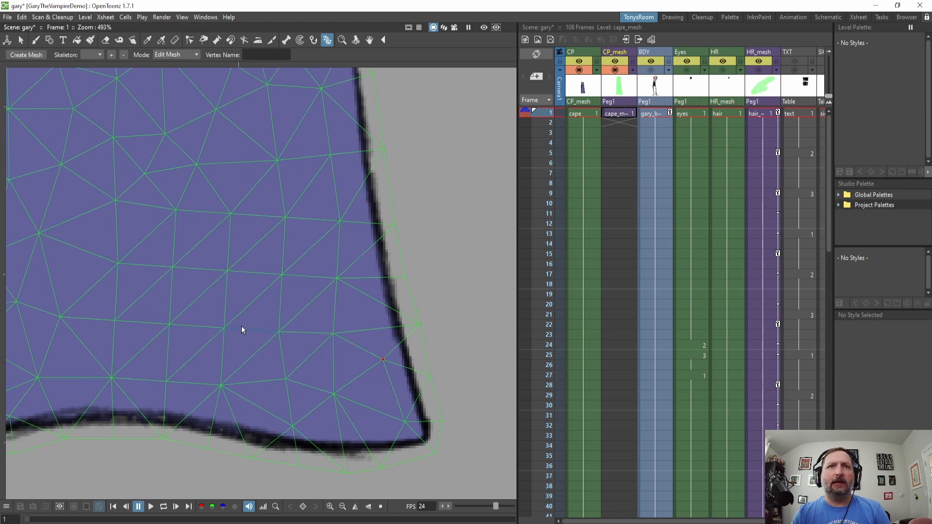
Reposition vertices on the cape's lower-left border and interior to even out the mesh triangles.
scroll(240, 325, "down", 2)
left_click_drag(272, 334, 360, 324)
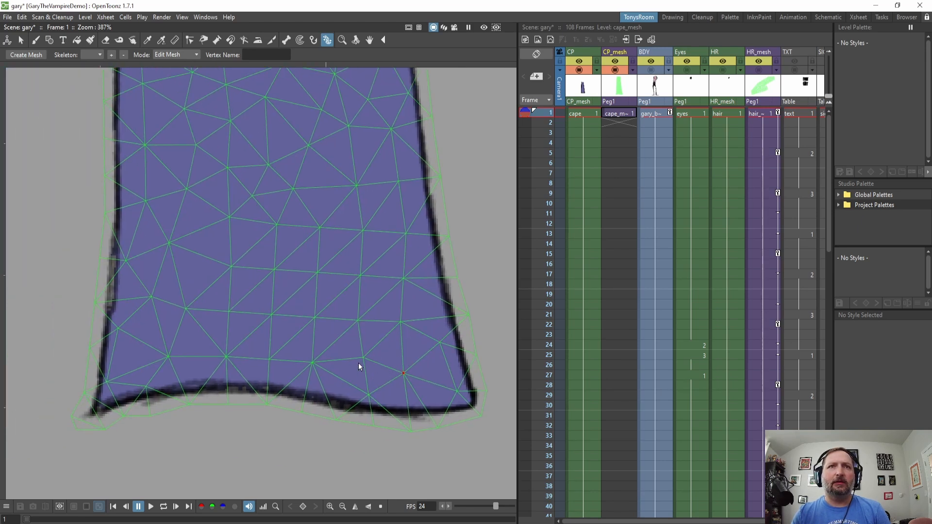
left_click_drag(313, 281, 382, 295)
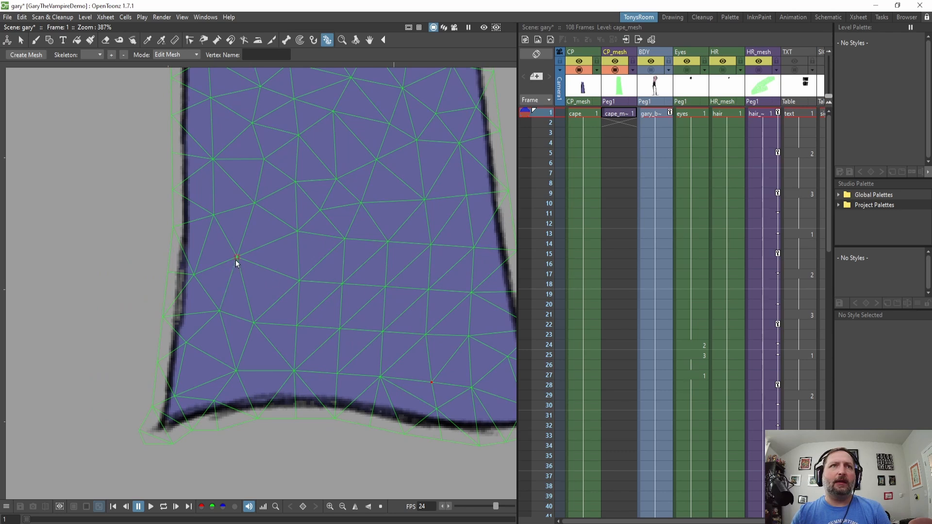
left_click_drag(236, 259, 235, 273)
left_click_drag(288, 261, 262, 262)
left_click_drag(194, 312, 187, 314)
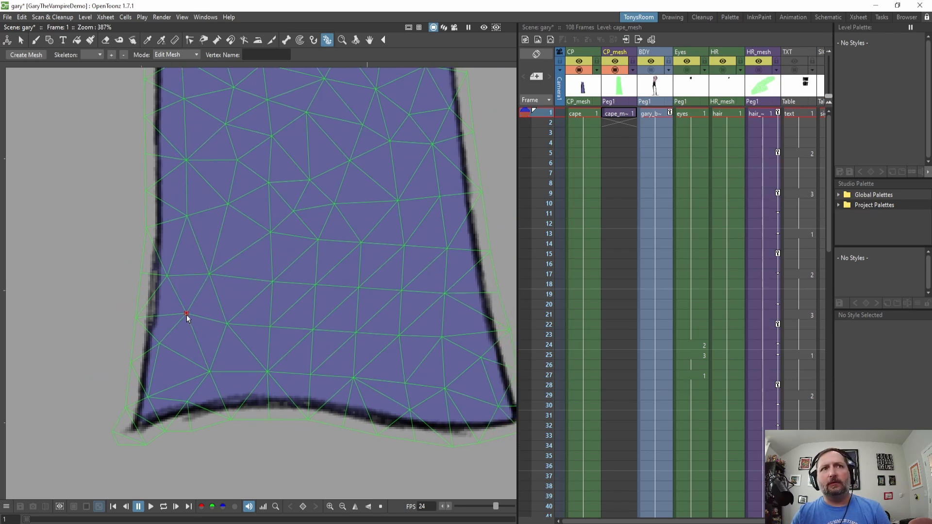
left_click_drag(159, 344, 160, 354)
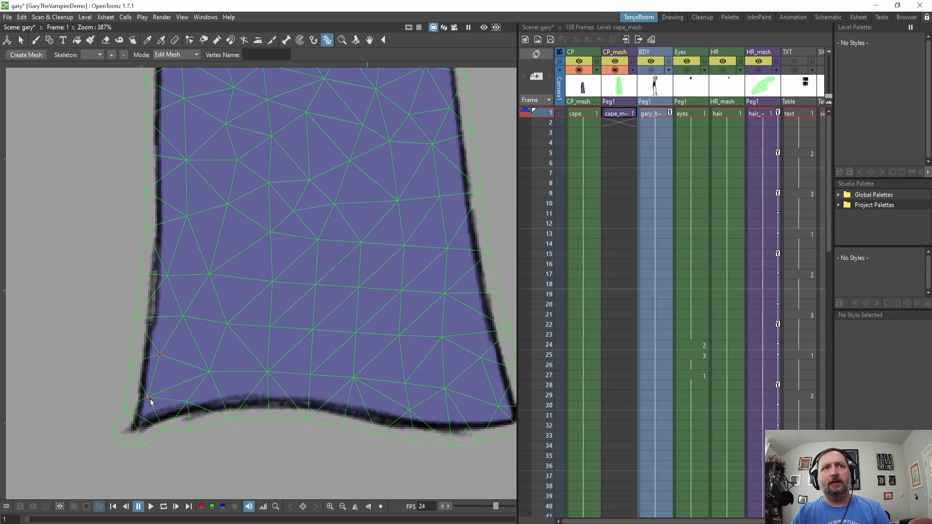
left_click_drag(150, 398, 149, 391)
left_click_drag(296, 246, 289, 321)
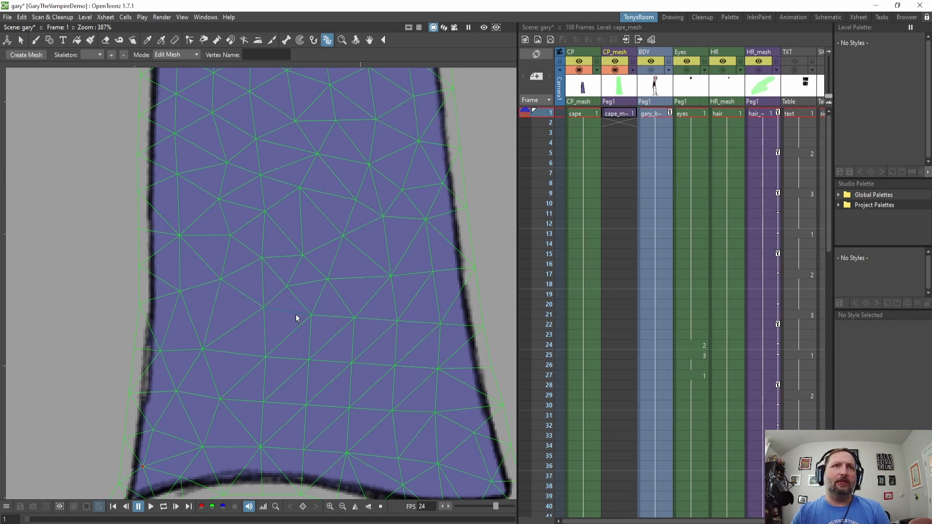
left_click_drag(220, 280, 178, 301)
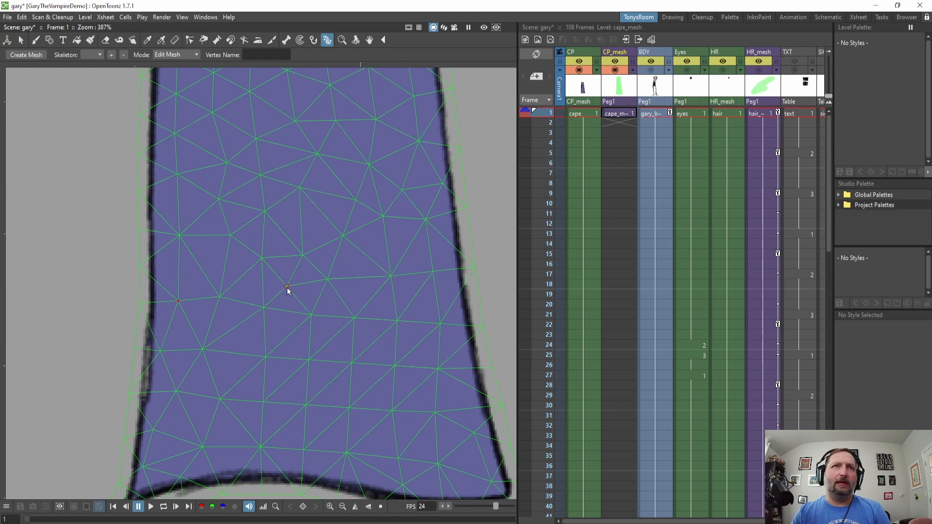
left_click_drag(287, 288, 245, 271)
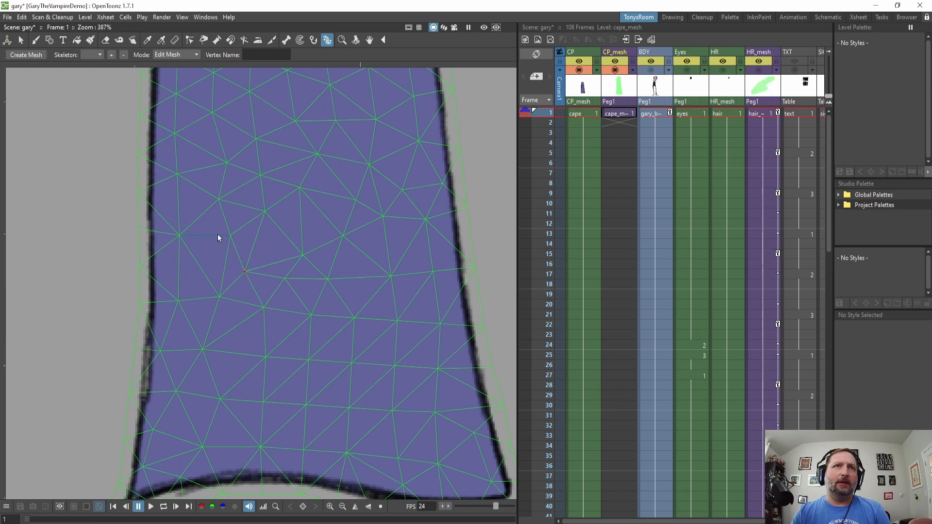
Reposition vertices along the cape's left border and interior to even out the mesh triangles.
left_click_drag(230, 235, 180, 253)
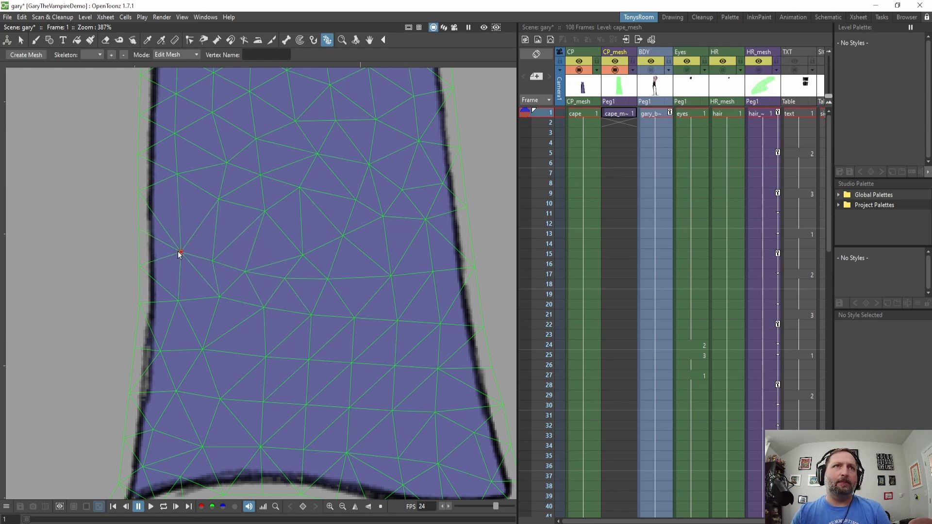
left_click(142, 230)
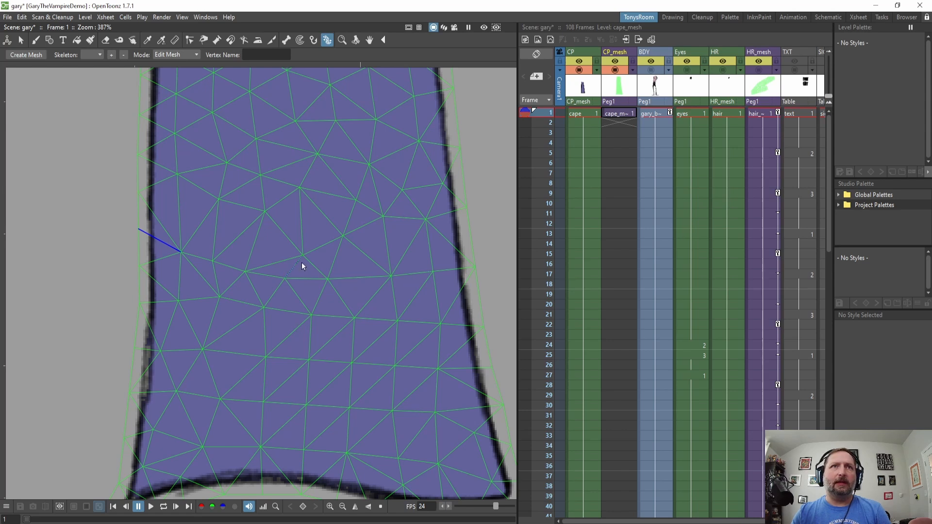
left_click_drag(303, 257, 303, 235)
left_click_drag(343, 236, 342, 229)
left_click_drag(412, 221, 421, 267)
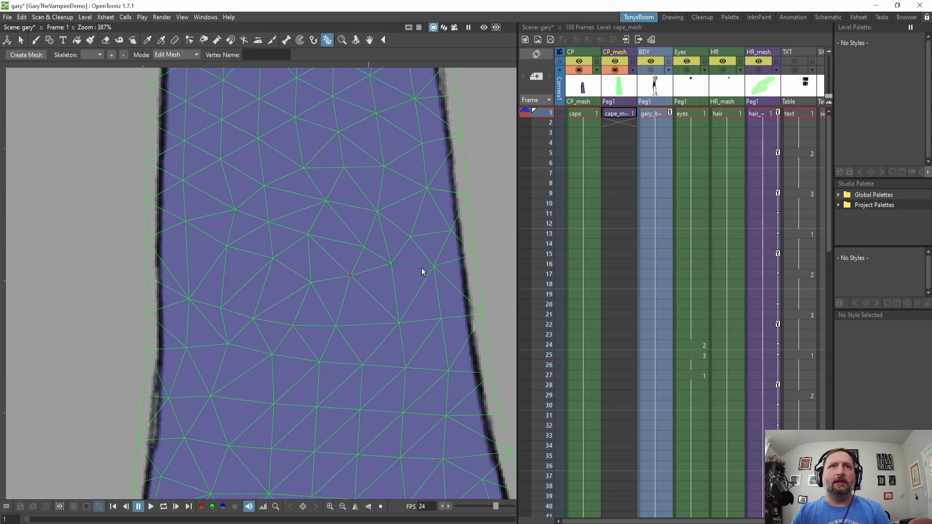
left_click_drag(274, 263, 267, 275)
left_click_drag(226, 247, 221, 256)
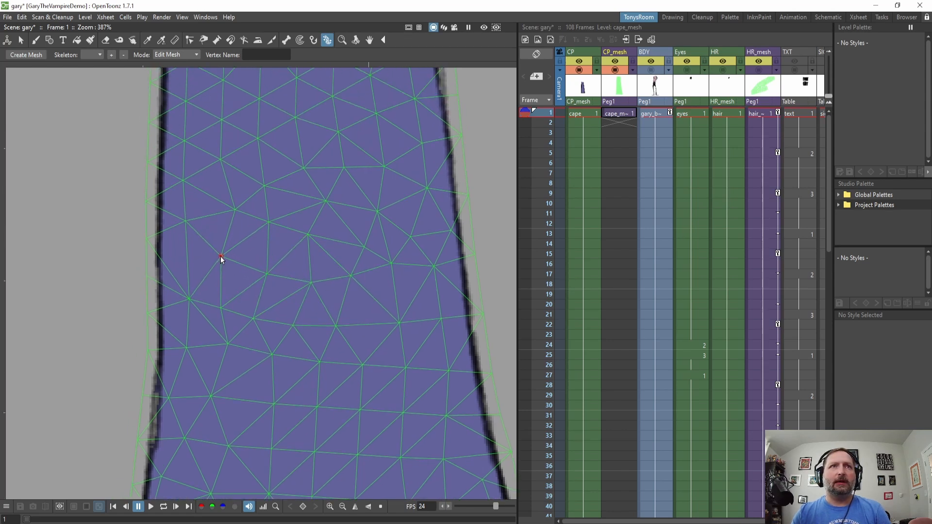
left_click_drag(187, 222, 182, 236)
left_click_drag(372, 261, 304, 305)
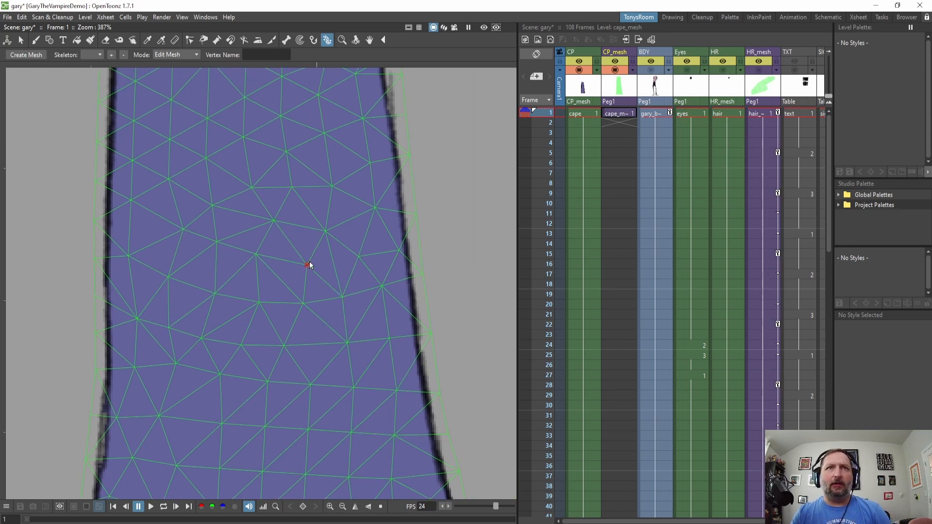
left_click_drag(312, 265, 307, 265)
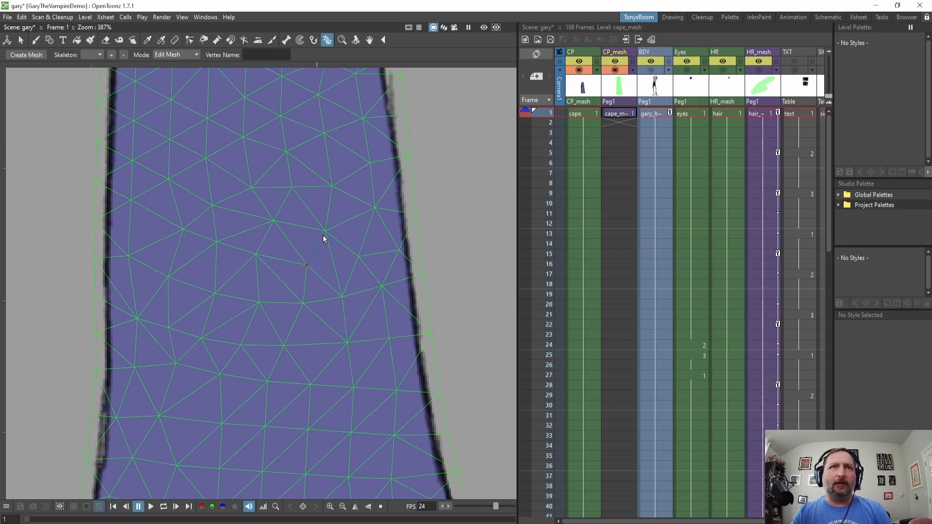
Swap an edge in the cape's interior near the right border.
right_click(336, 263)
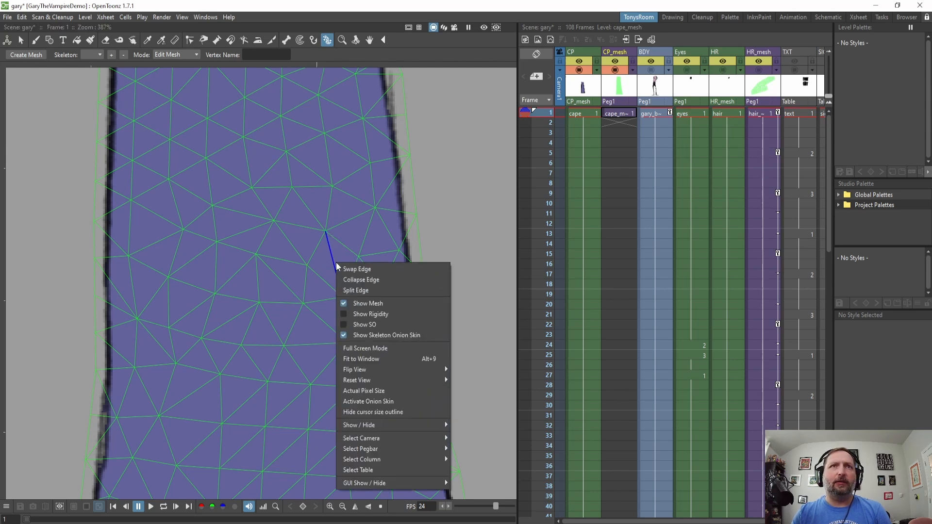
left_click(372, 269)
left_click(333, 276)
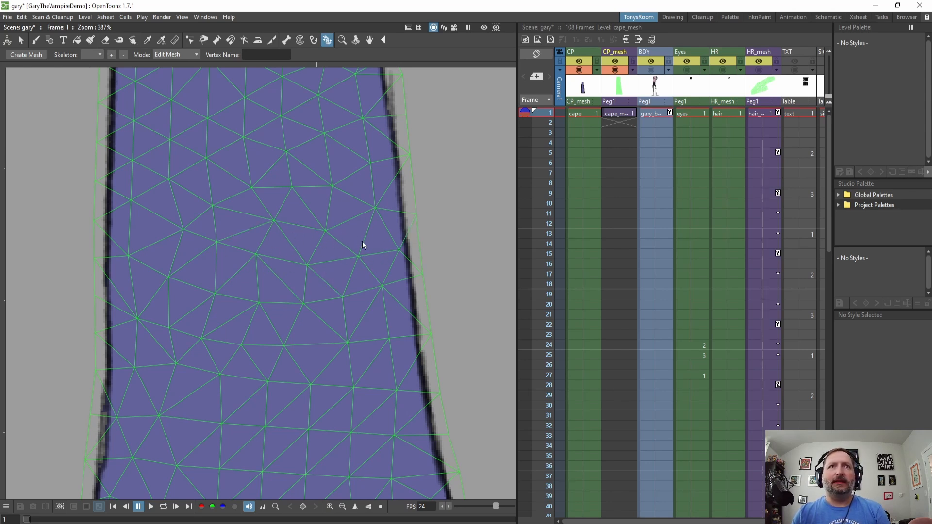
Adjust vertices near the cape's lower-left border and bottom edge to fit the outline.
scroll(369, 216, "down", 3)
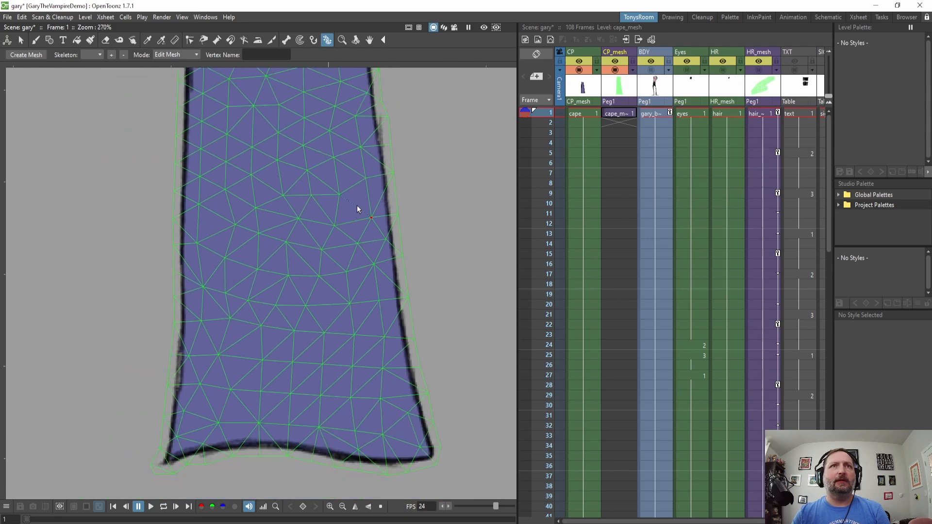
scroll(345, 342, "down", 5)
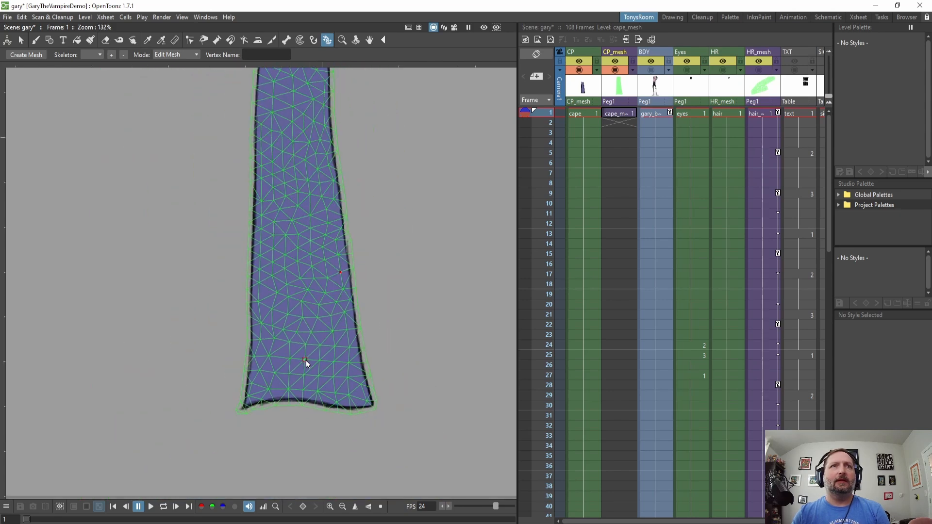
left_click_drag(300, 415, 301, 309)
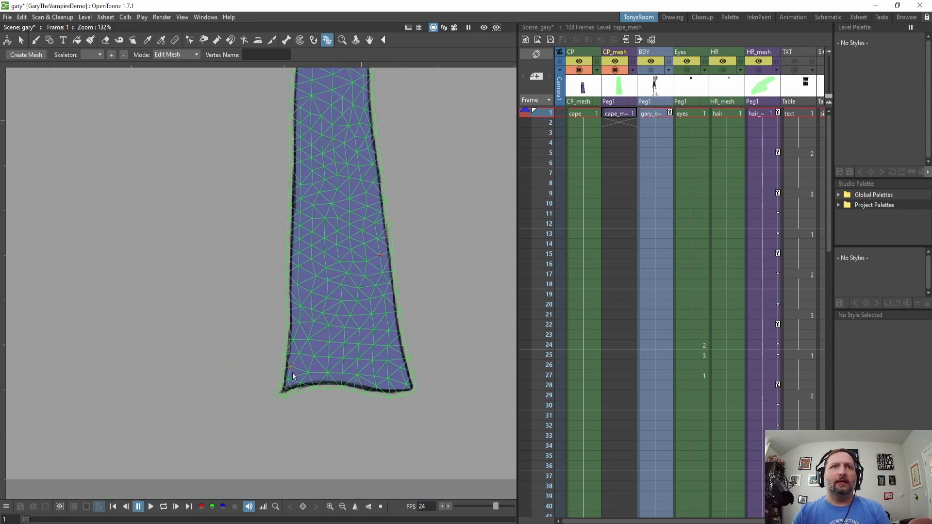
scroll(305, 295, "up", 3)
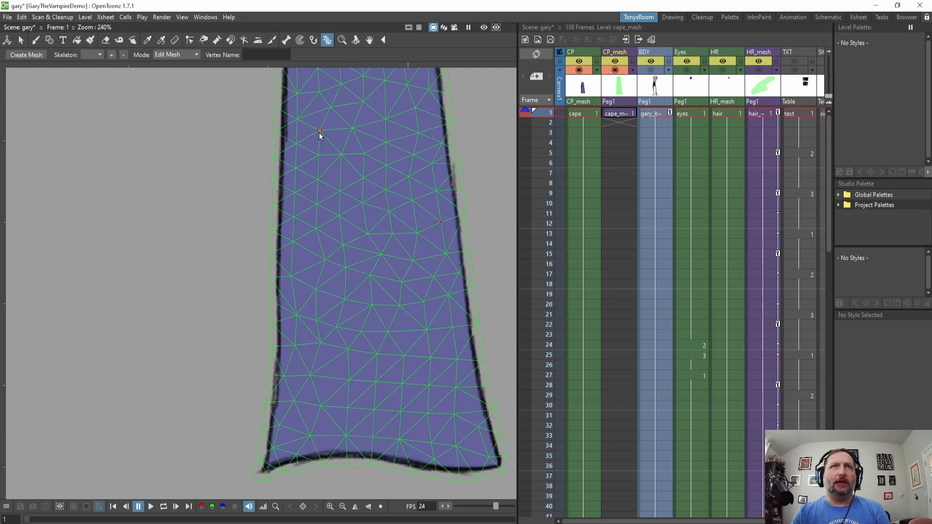
left_click(318, 261)
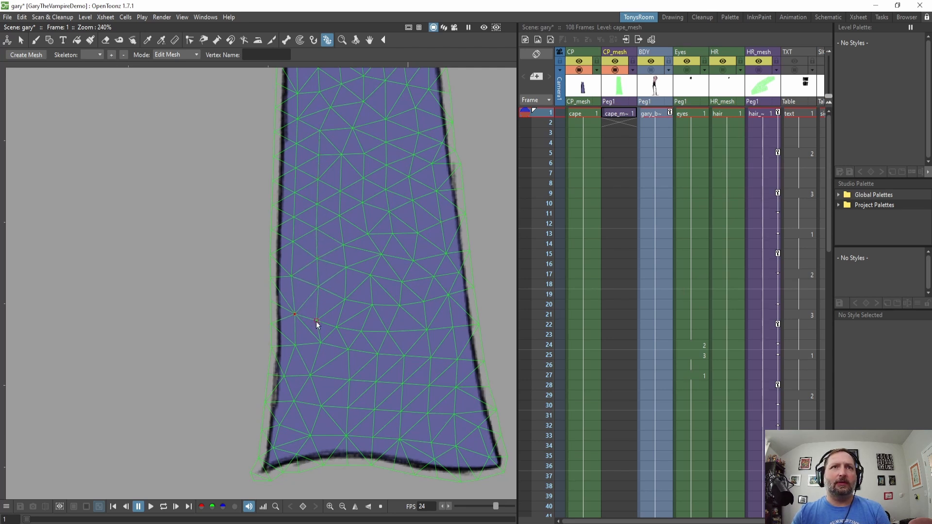
left_click(318, 316)
left_click_drag(312, 376, 319, 377)
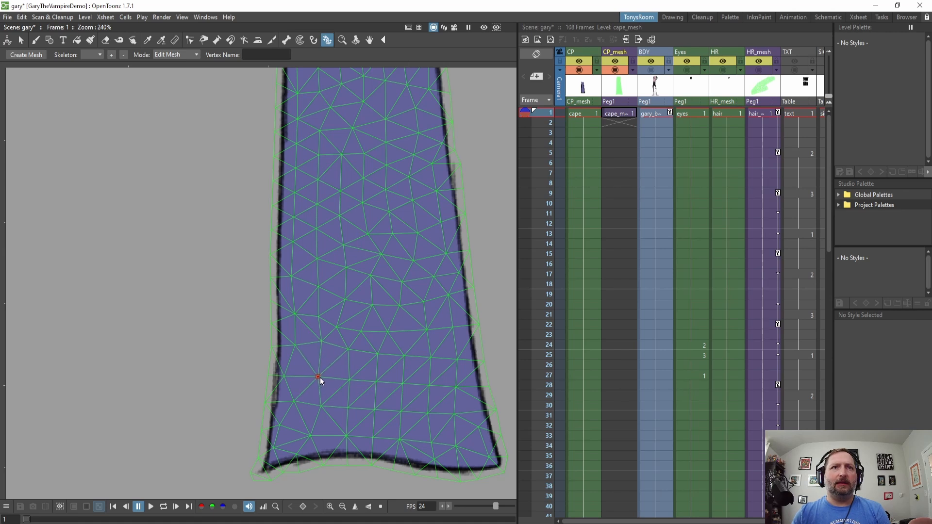
left_click(320, 405)
left_click(292, 400)
left_click(310, 435)
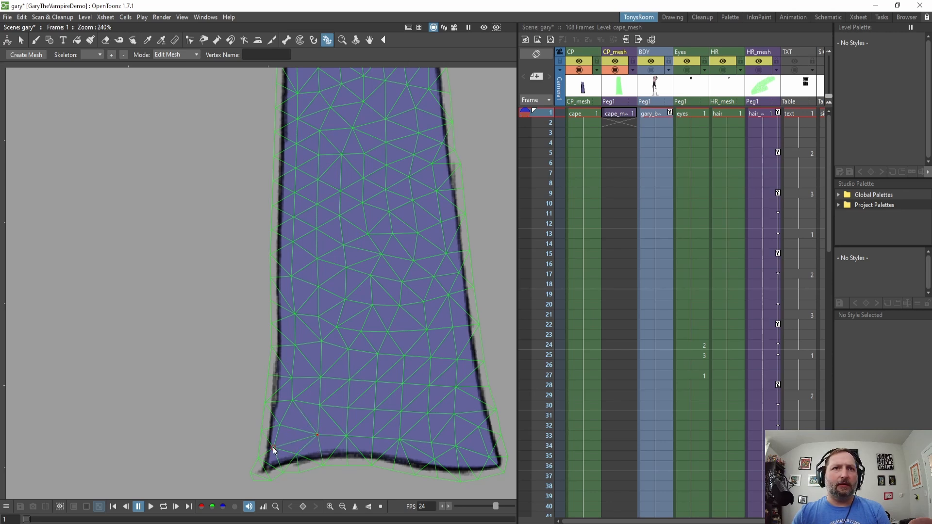
left_click(281, 426)
left_click_drag(284, 425, 285, 440)
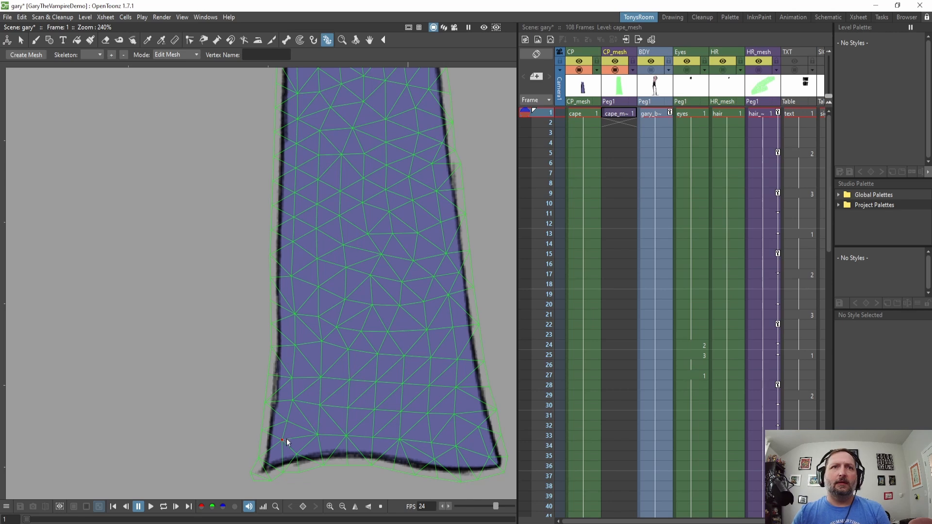
Split an edge near the cape's lower-left corner and reposition the new vertex and a neighbour.
scroll(297, 436, "up", 4)
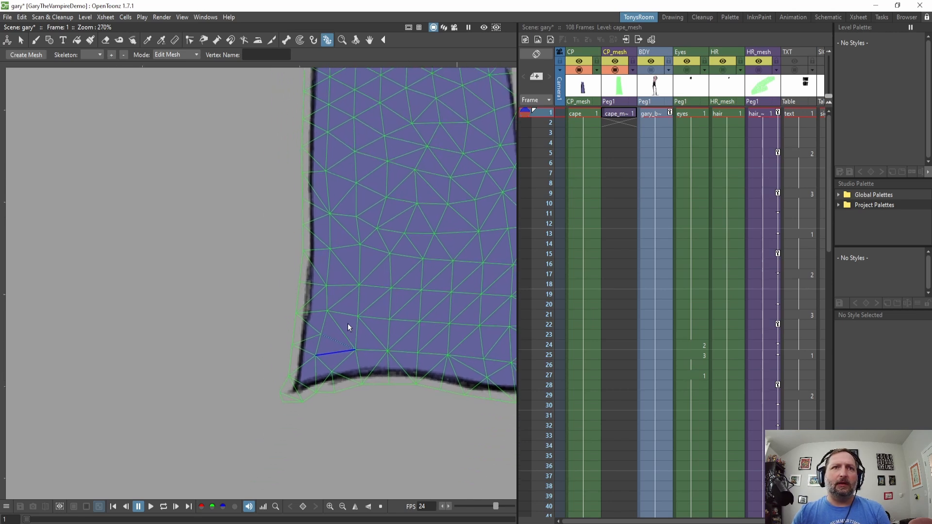
right_click(330, 282)
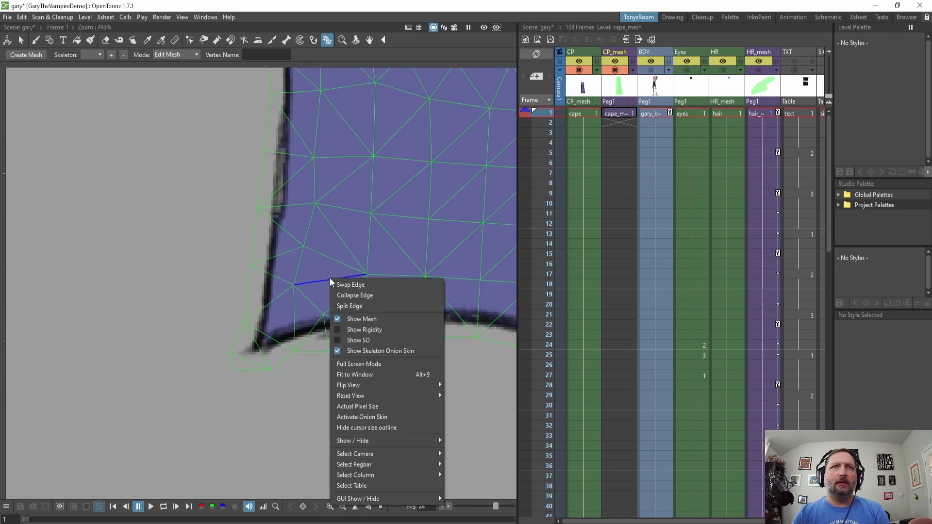
left_click(352, 306)
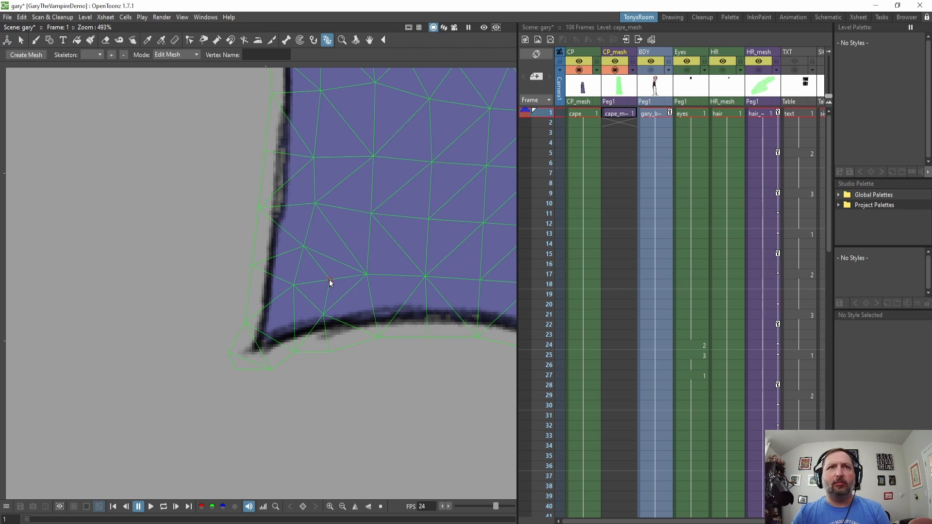
left_click_drag(329, 280, 315, 280)
mouse_move(305, 246)
left_mouse_down()
mouse_move(296, 238)
mouse_move(314, 241)
mouse_move(293, 236)
mouse_move(323, 256)
mouse_move(304, 237)
left_mouse_up()
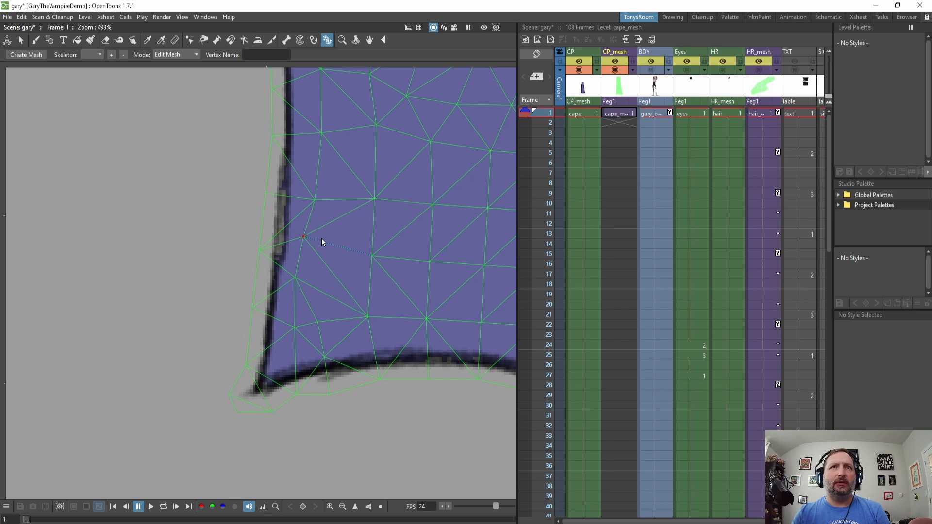
Collapse edges along the cape's bottom border near the left corner and reposition nearby border vertices.
scroll(296, 310, "down", 2)
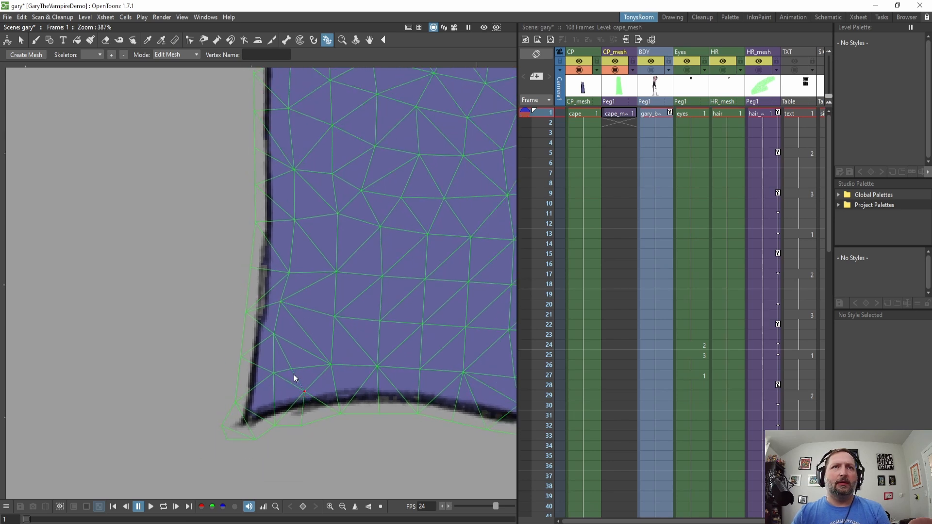
left_click_drag(291, 369, 300, 366)
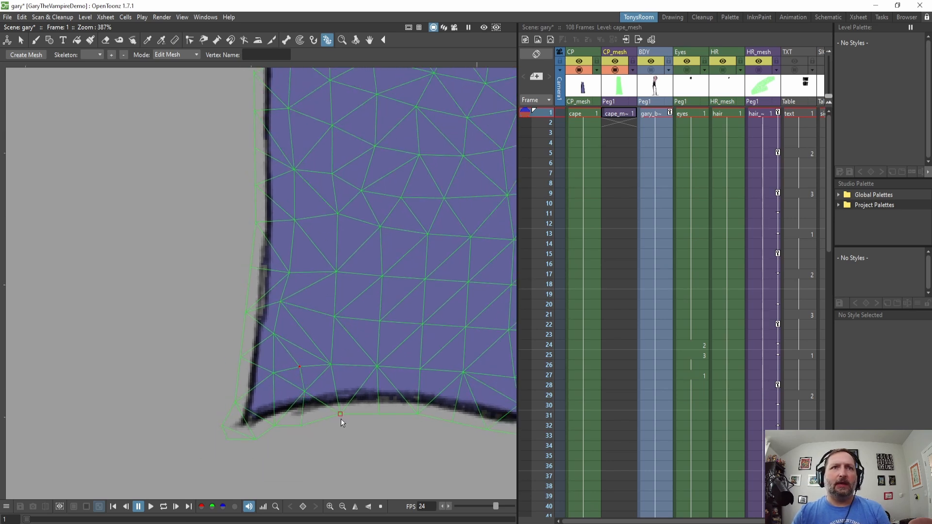
right_click(303, 409)
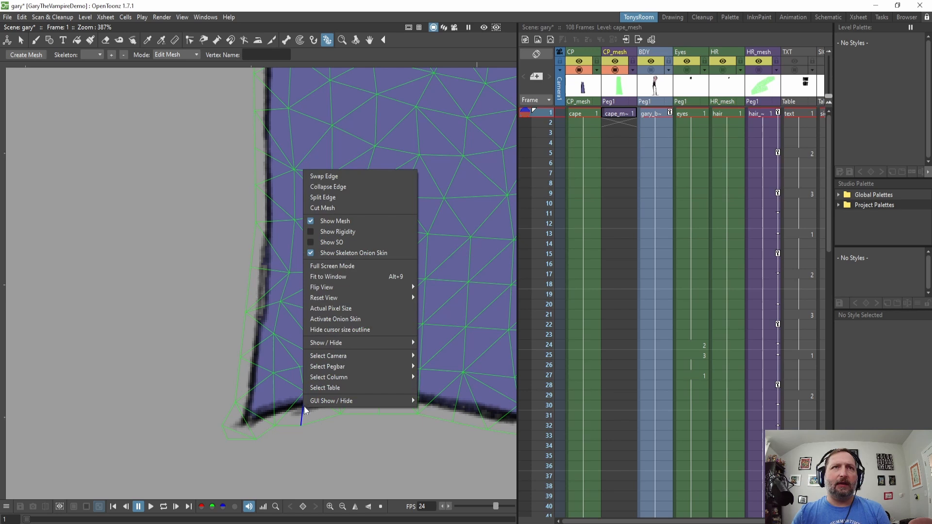
left_click(329, 188)
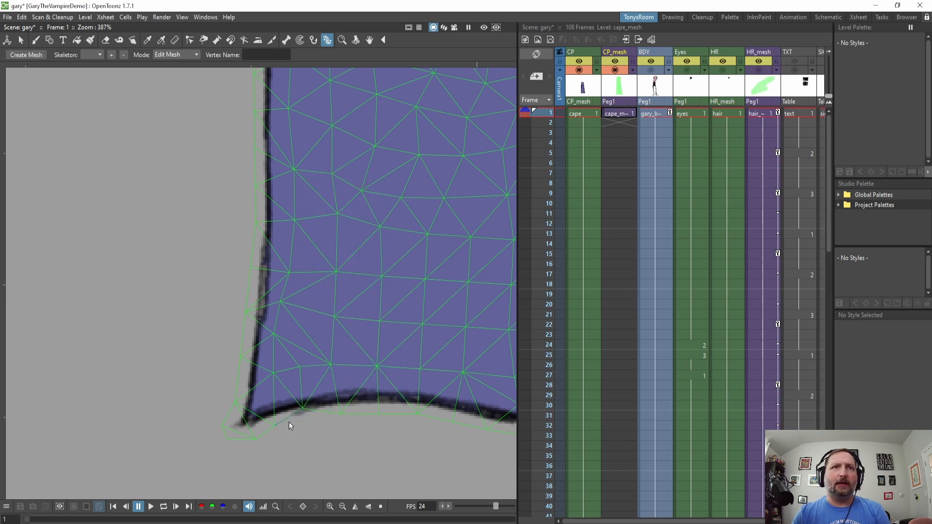
right_click(299, 383)
left_click(327, 162)
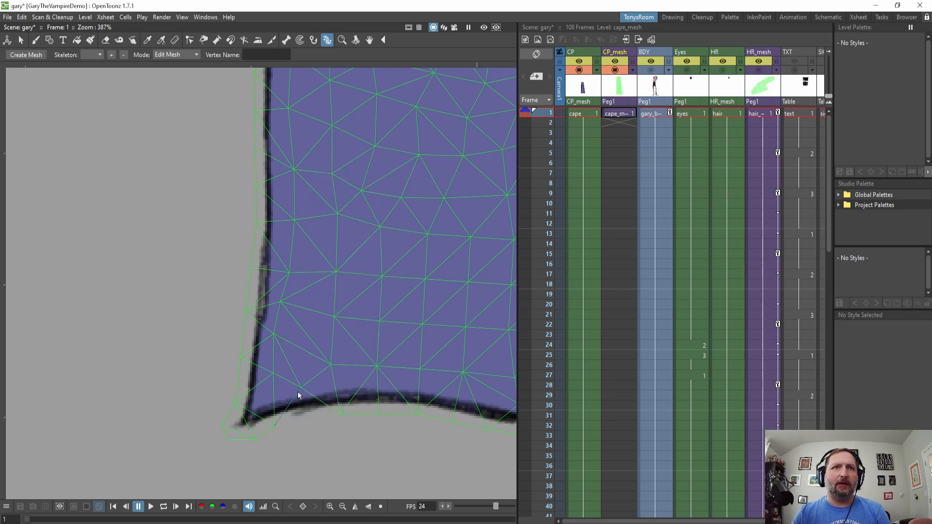
left_click_drag(298, 391, 305, 417)
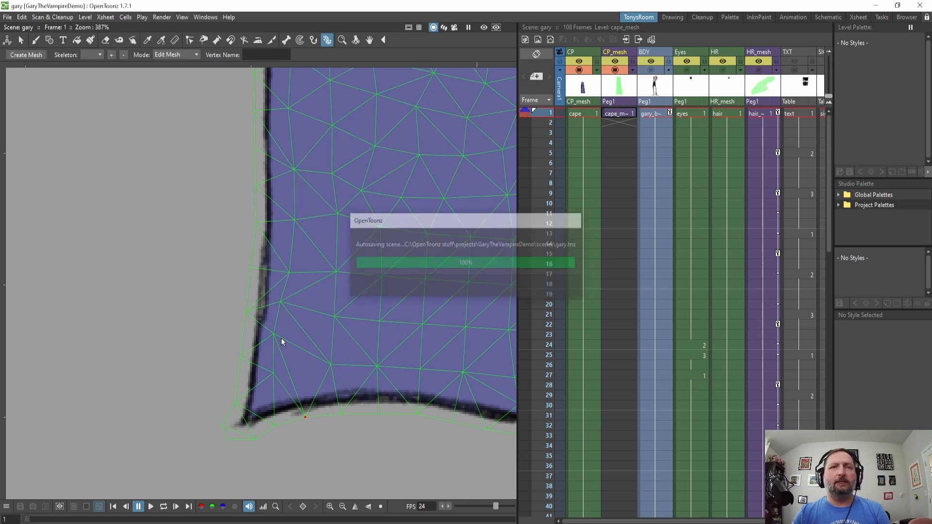
left_click_drag(274, 336, 264, 374)
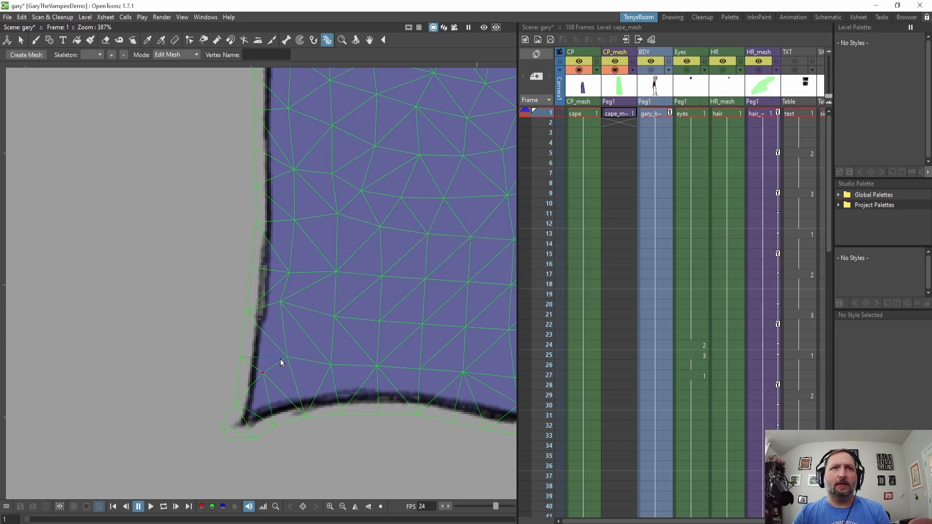
Swap an edge along the cape's left border above the lower corner.
scroll(334, 291, "down", 3)
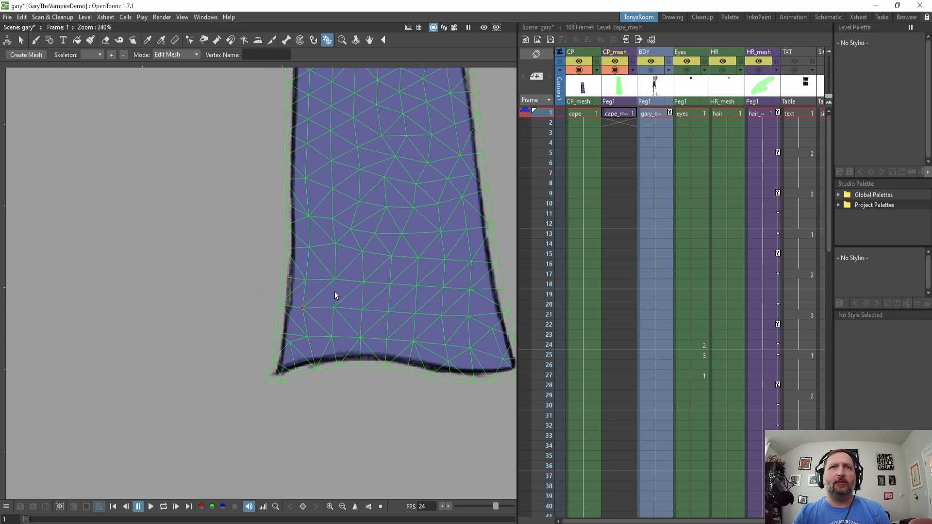
left_click_drag(404, 281, 364, 315)
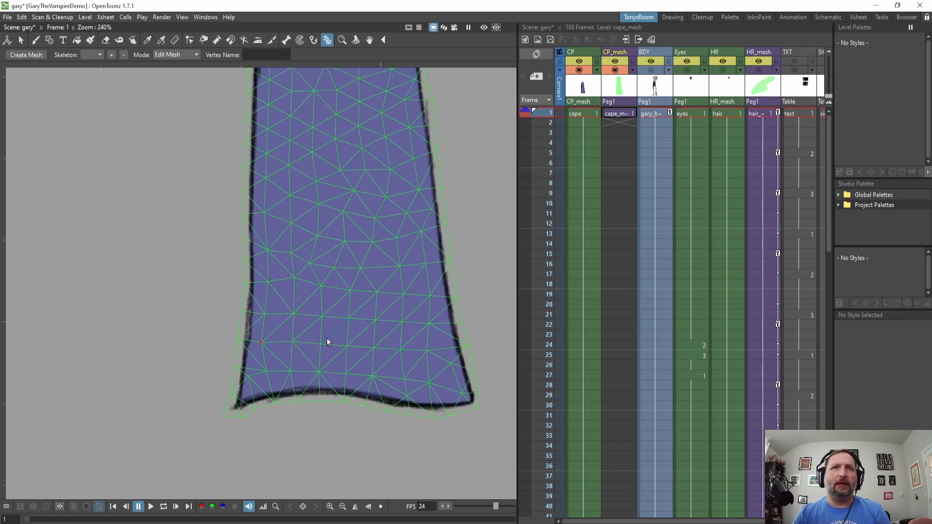
scroll(328, 341, "up", 1)
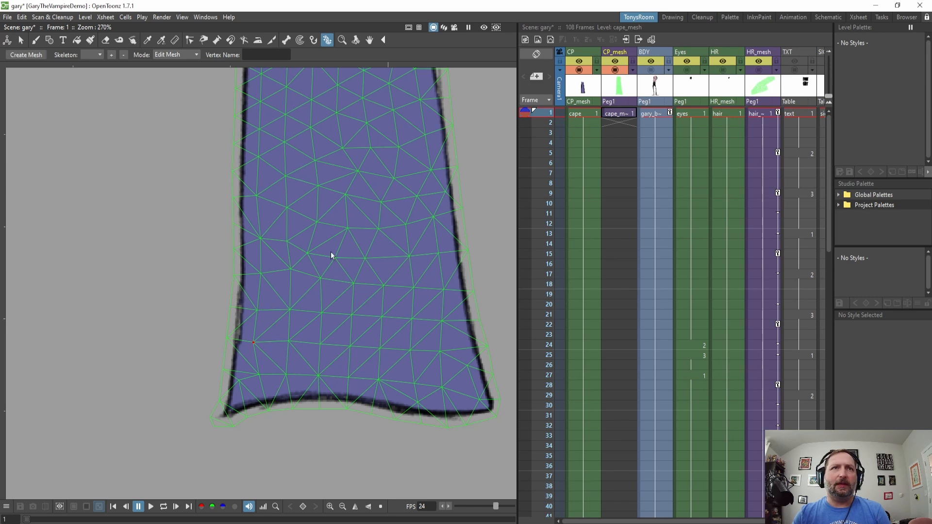
scroll(275, 369, "up", 3)
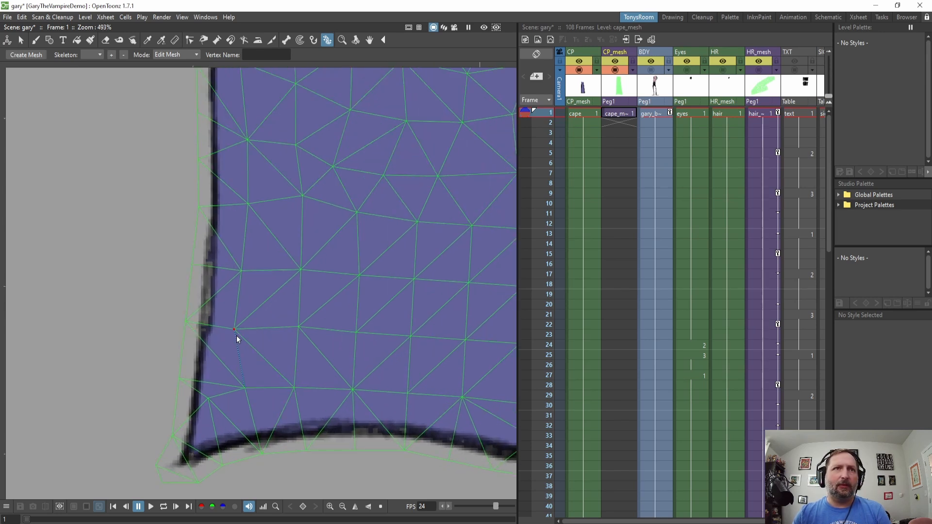
left_click_drag(278, 182, 281, 255)
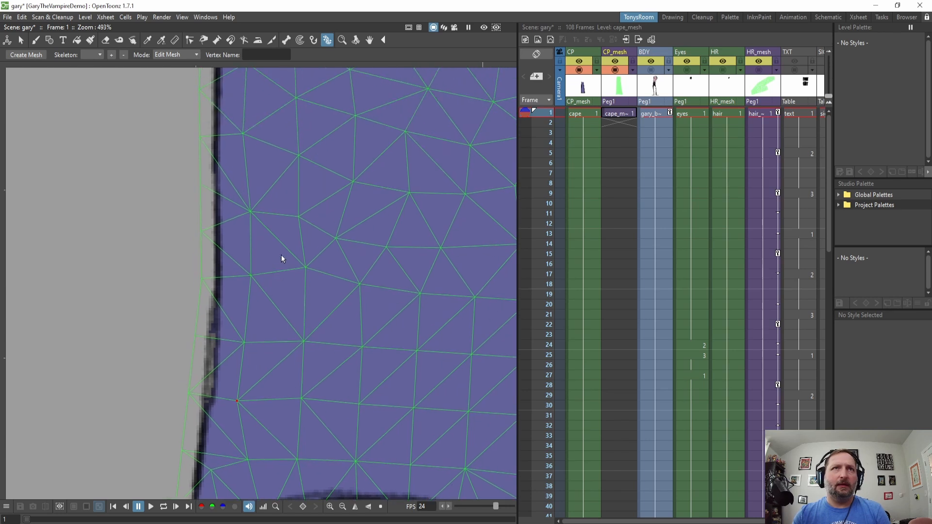
right_click(283, 244)
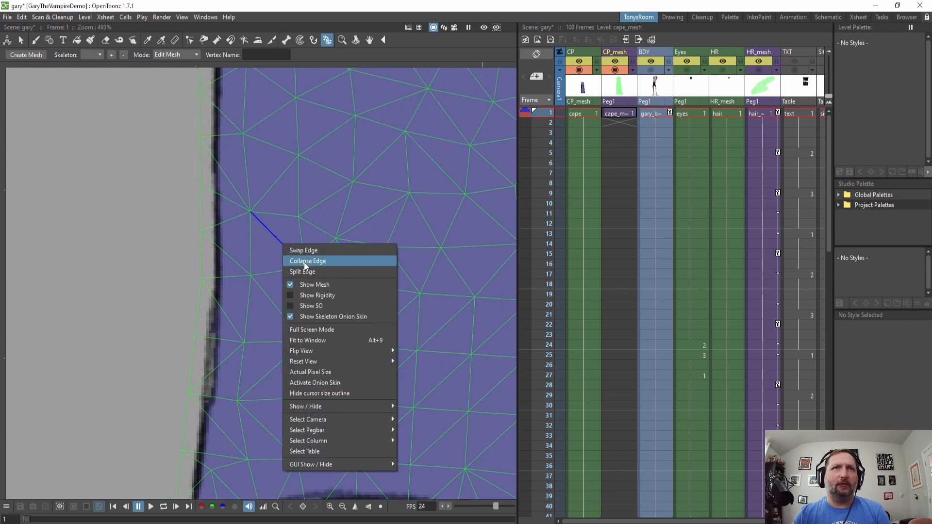
left_click(307, 249)
left_click_drag(276, 255, 298, 355)
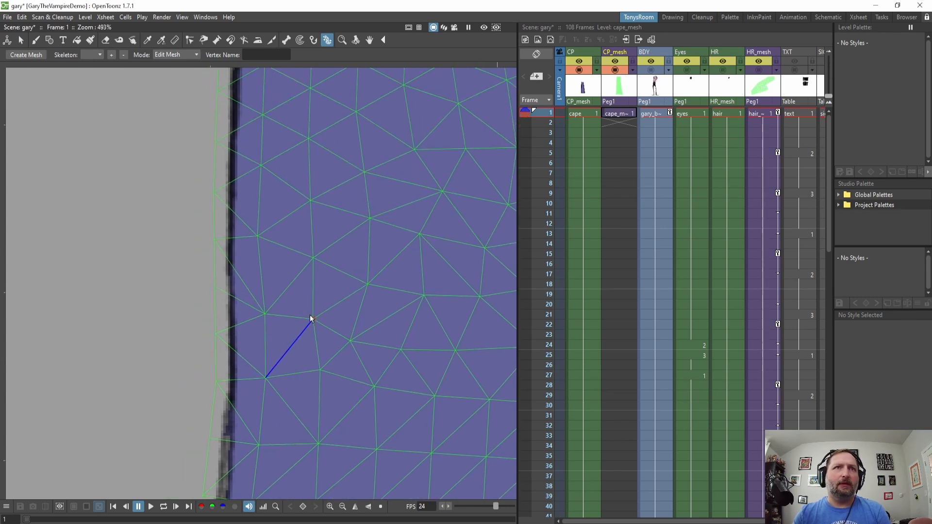
Collapse an edge near the cape's left border.
left_click(295, 282)
right_click(296, 282)
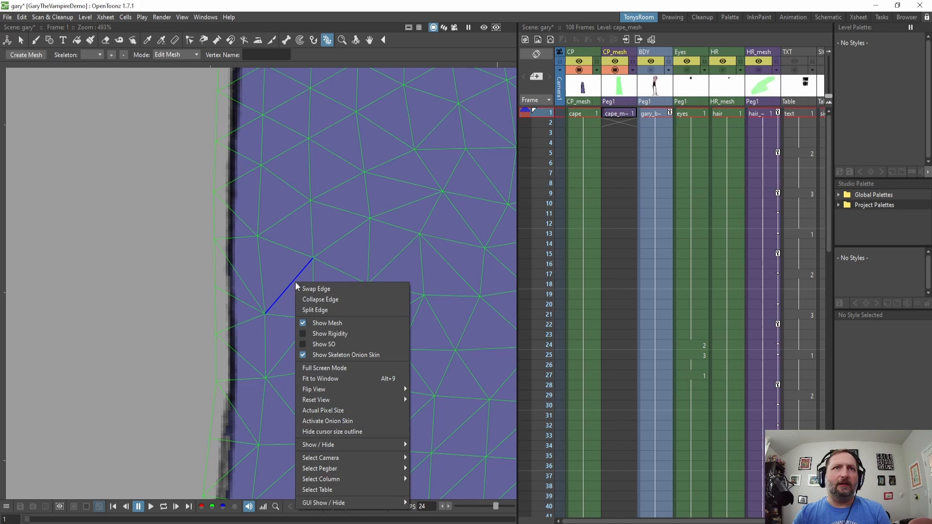
left_click(328, 293)
Collapse an edge in the interior above the cape's lower-left corner.
scroll(316, 219, "down", 4)
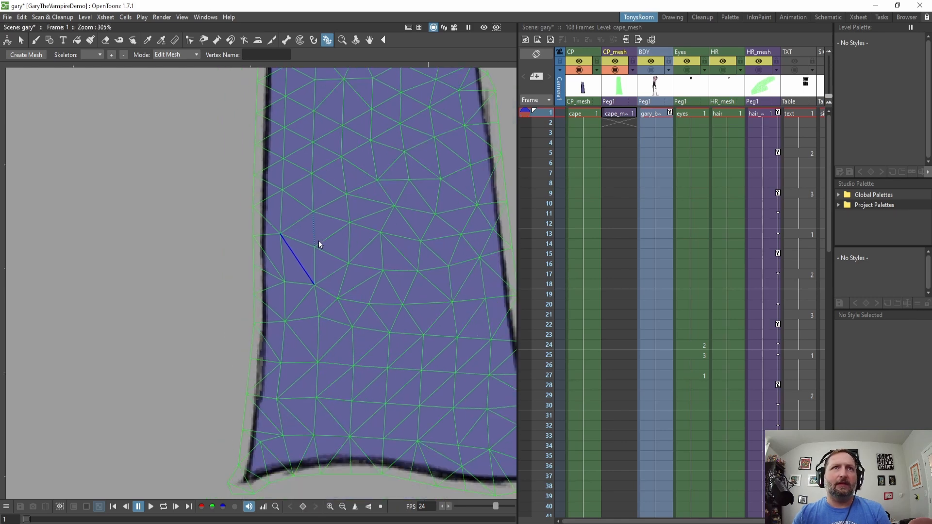
scroll(346, 317, "down", 1)
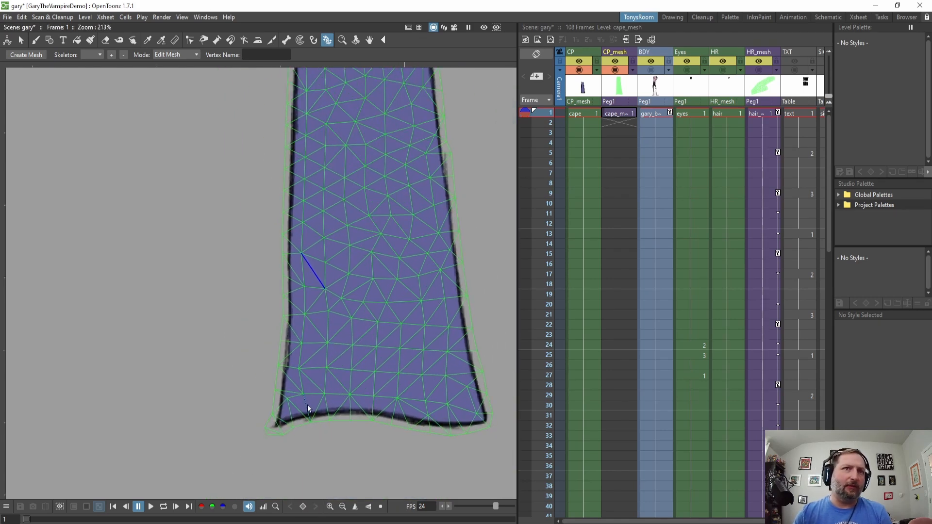
left_click(348, 462)
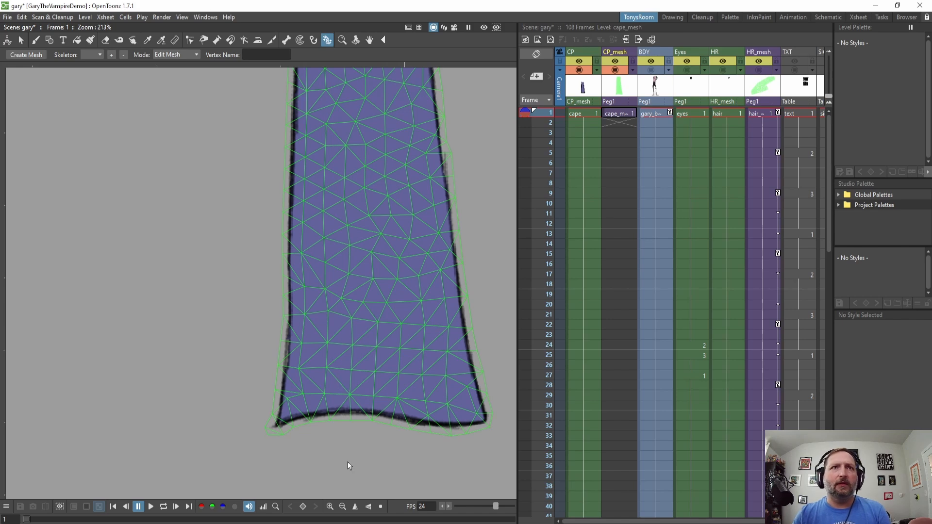
scroll(339, 351, "up", 3)
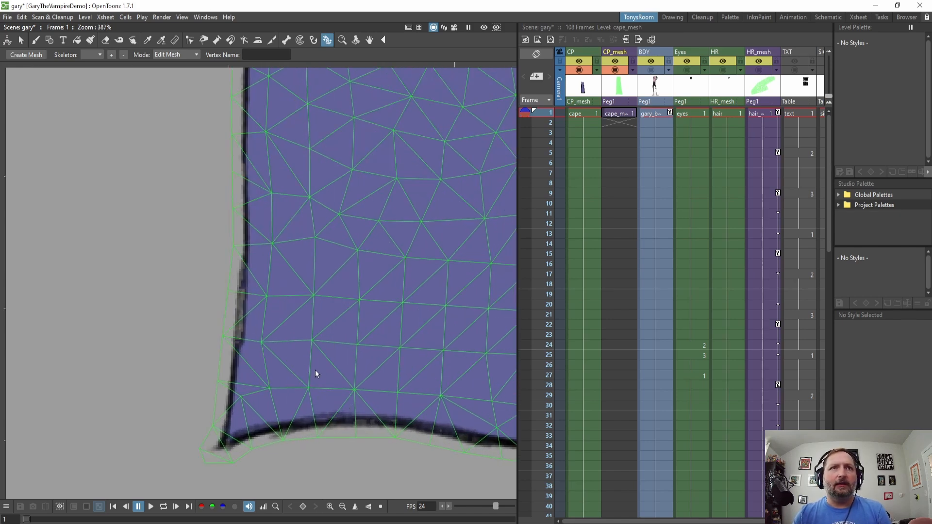
right_click(337, 370)
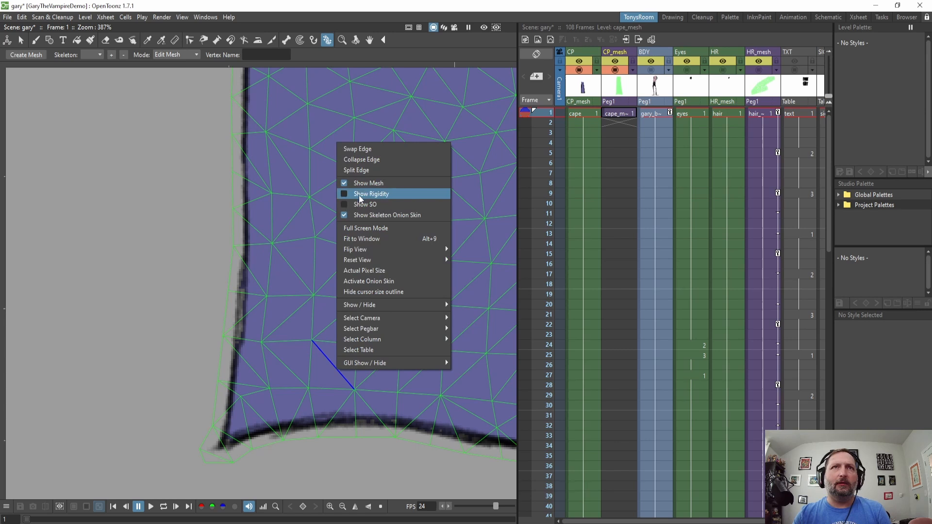
left_click(368, 151)
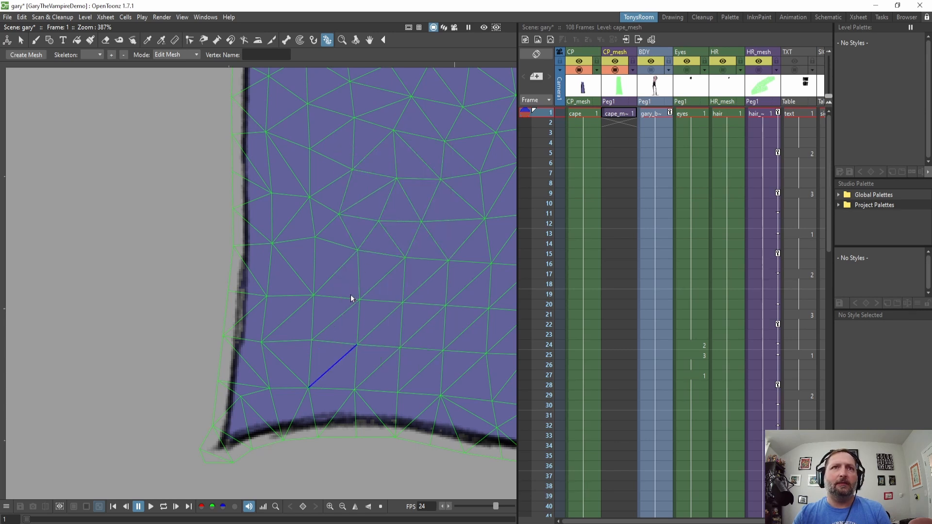
Swap a diagonal edge above the cape's lower-left corner.
right_click(339, 318)
left_click(349, 323)
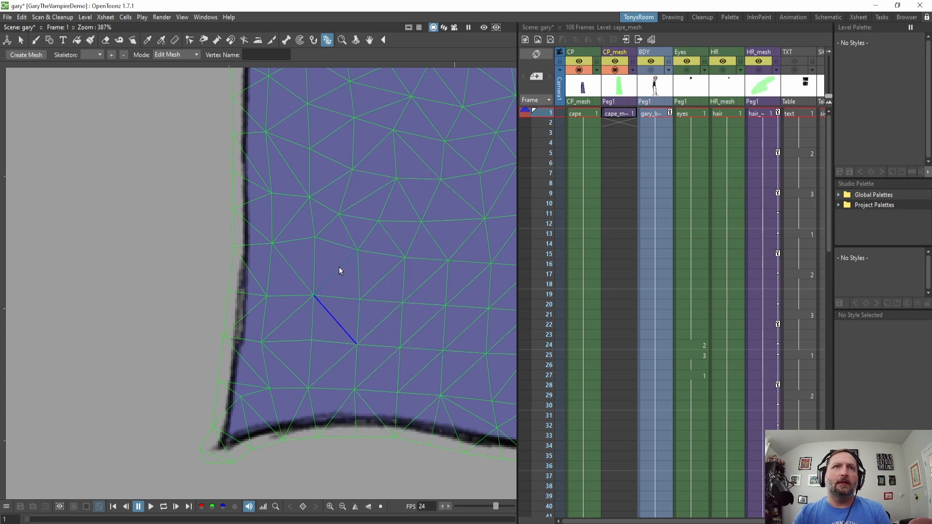
left_click_drag(353, 234, 341, 330)
left_click_drag(327, 380, 330, 253)
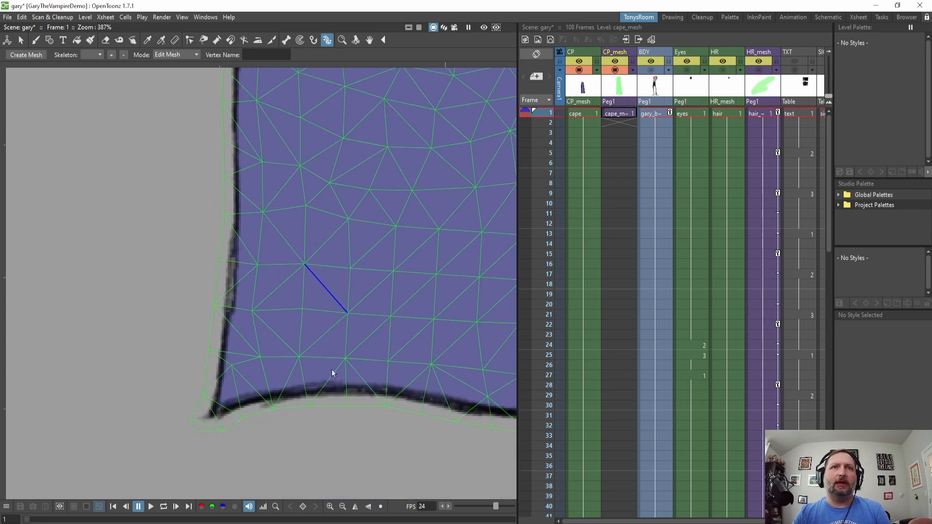
Inspect the whole cape mesh for remaining irregular triangles along its borders.
scroll(332, 372, "down", 7)
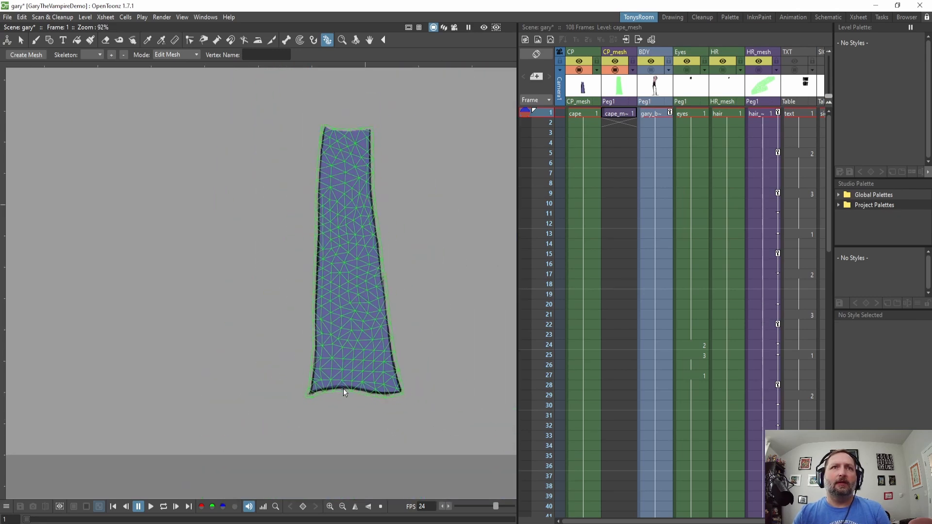
scroll(331, 253, "up", 6)
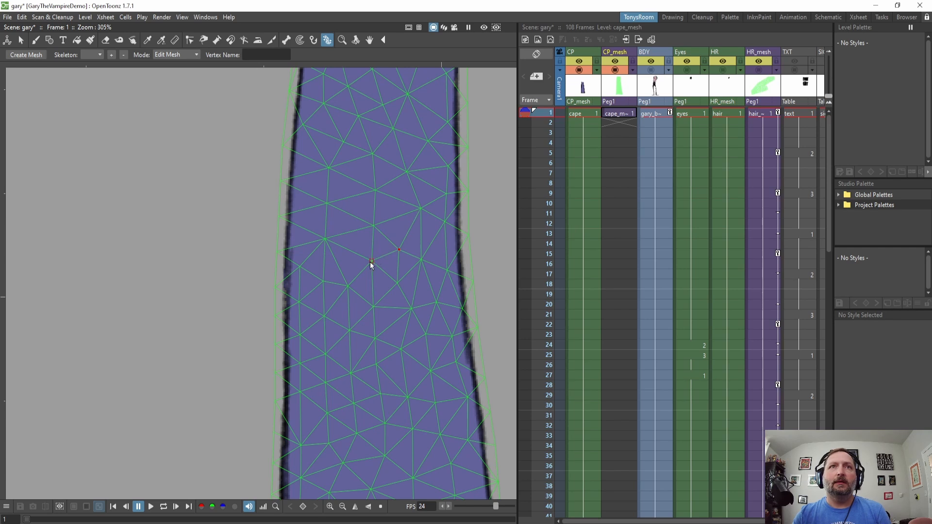
scroll(366, 333, "down", 4)
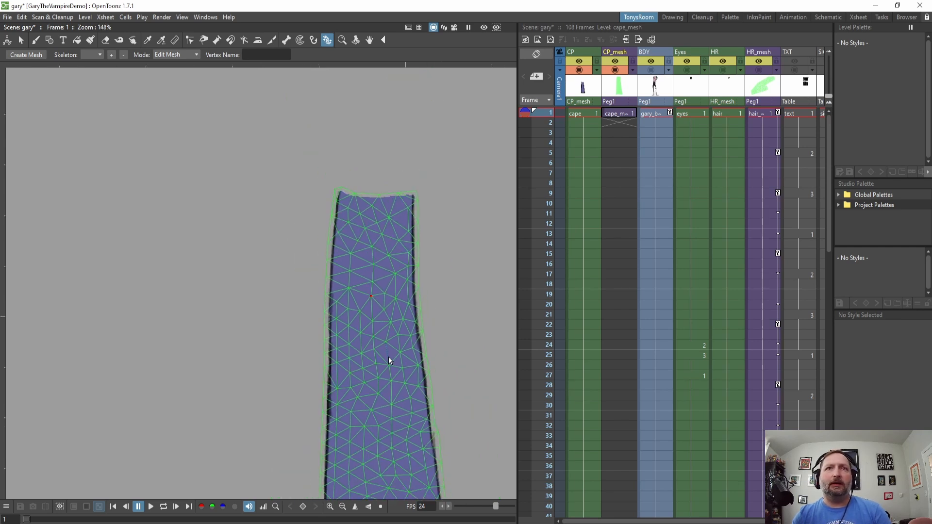
left_click_drag(374, 291, 325, 241)
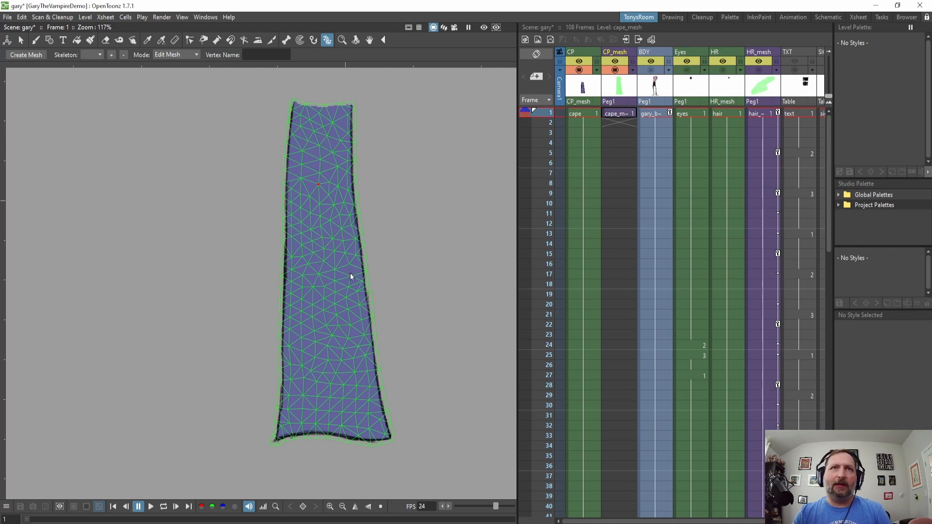
scroll(350, 275, "up", 4)
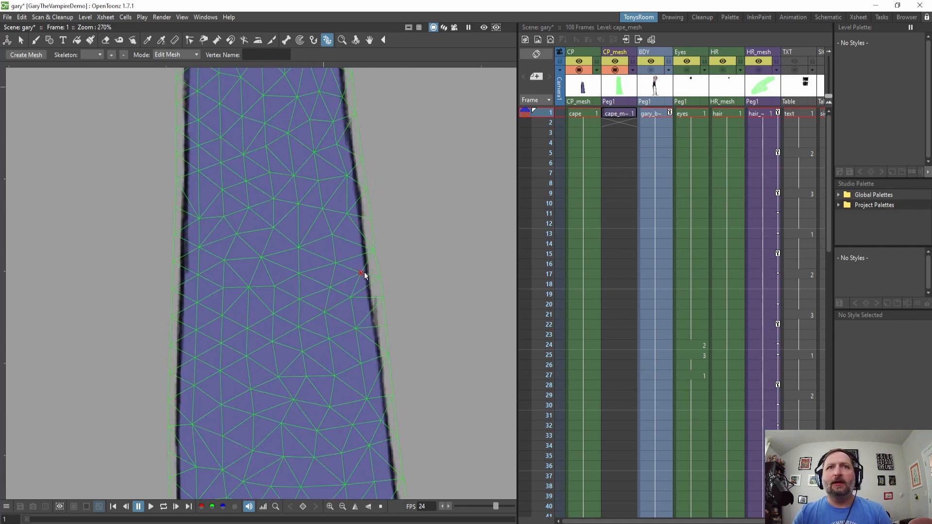
scroll(359, 285, "up", 2)
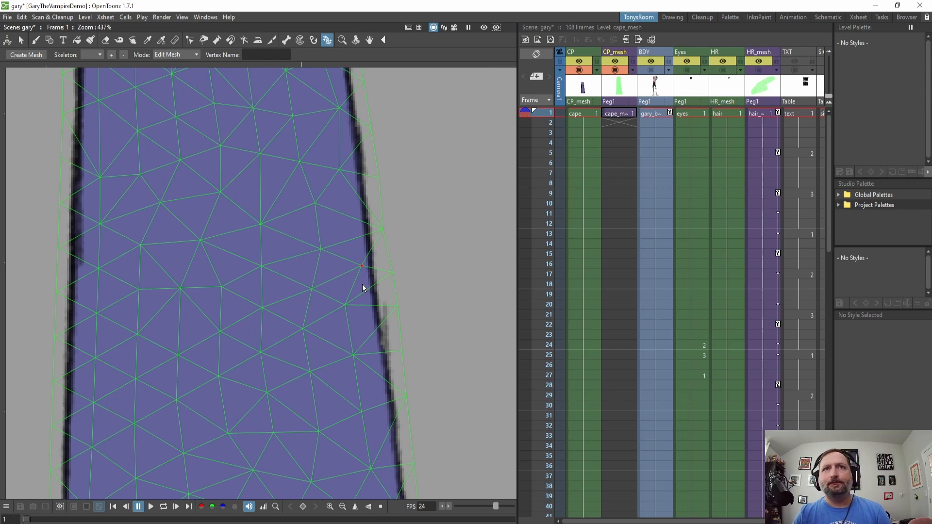
scroll(362, 284, "up", 1)
scroll(362, 285, "down", 4)
scroll(362, 285, "down", 4)
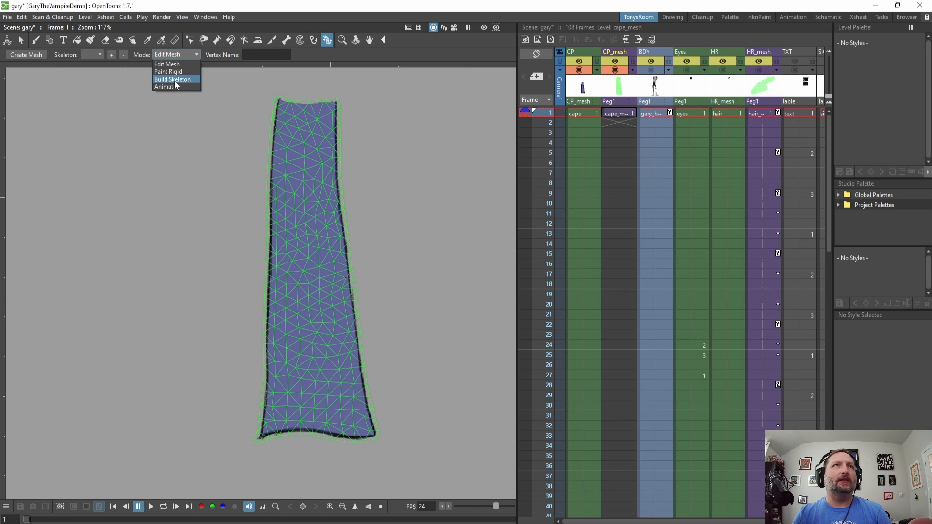
Switch to Build Skeleton mode and build a three-bone skeleton down the cape's centre from top to bottom edge.
left_click(174, 80)
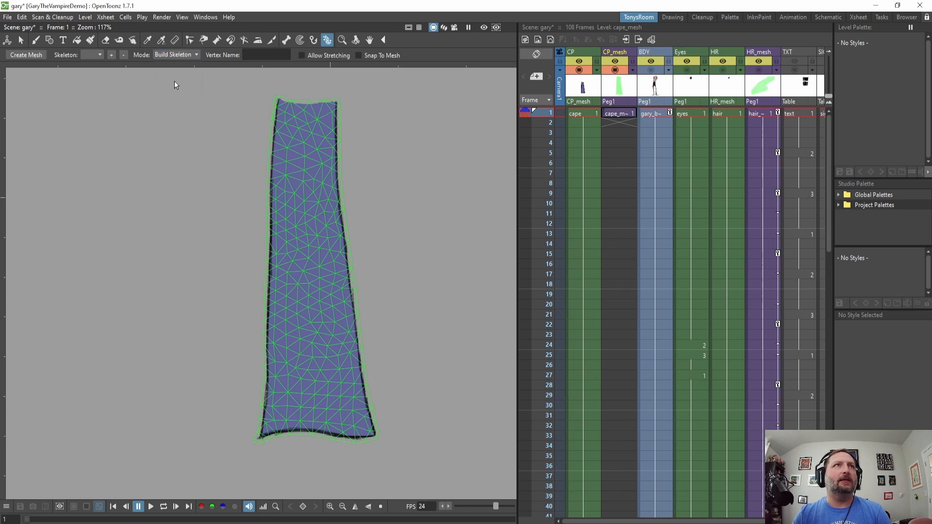
left_click(306, 102)
left_click(304, 204)
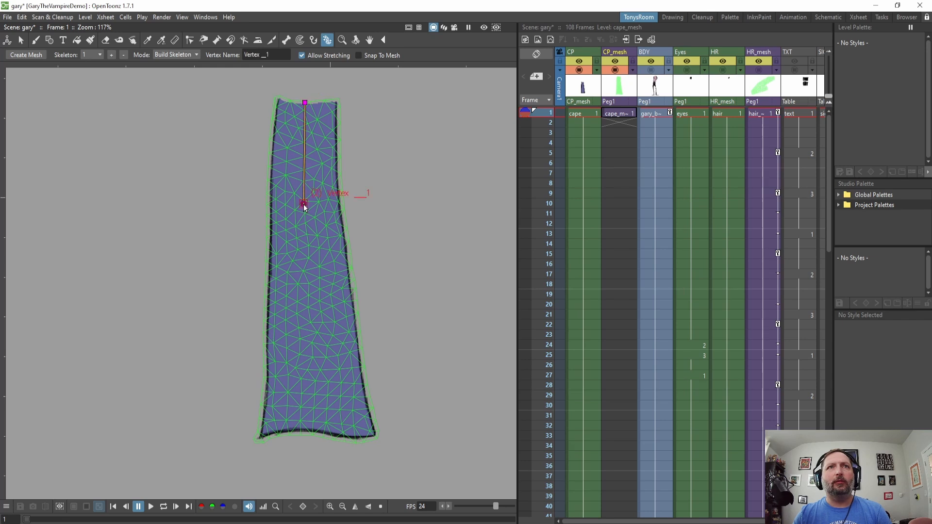
left_click(307, 299)
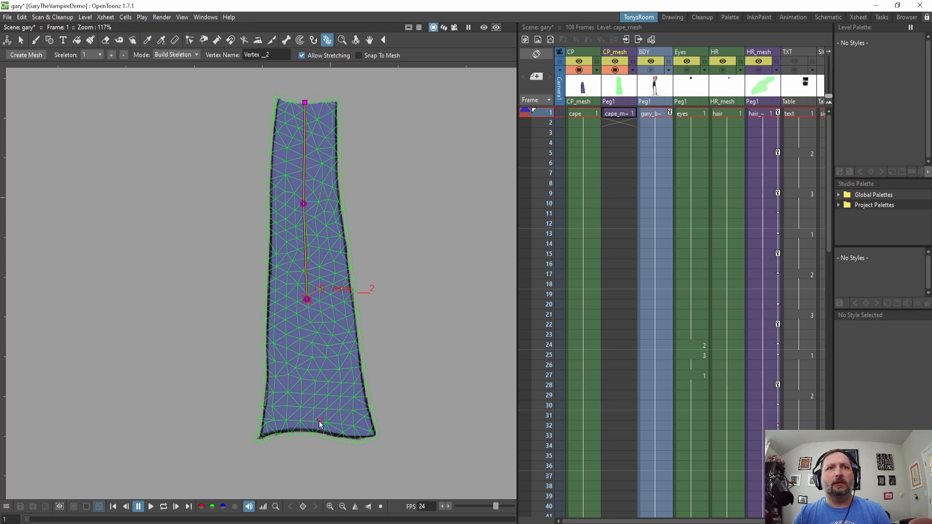
left_click(313, 432)
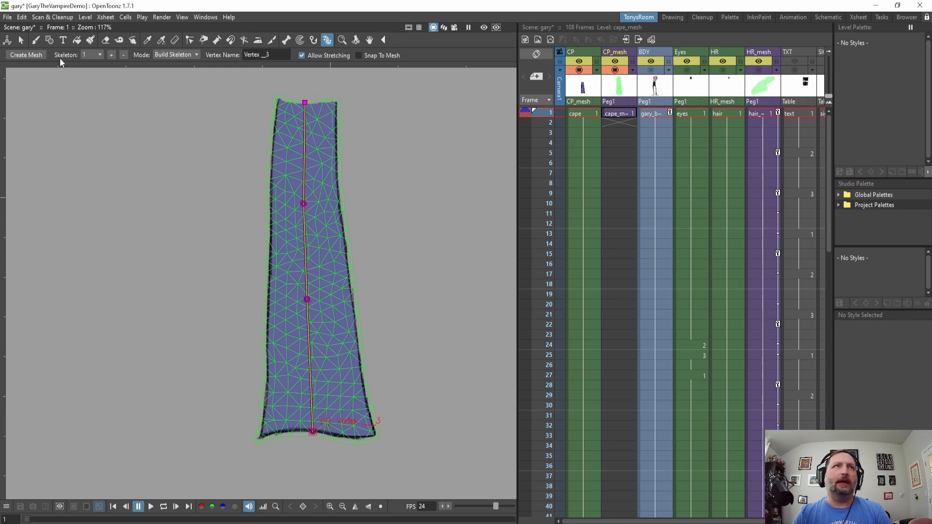
Move the two middle skeleton joints slightly lower along the cape.
left_click_drag(306, 299, 306, 316)
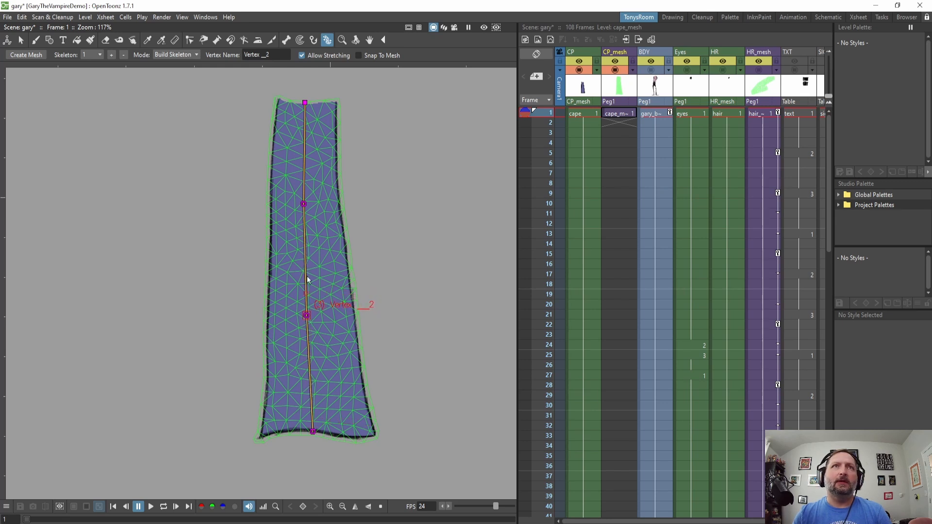
left_click_drag(304, 205, 306, 214)
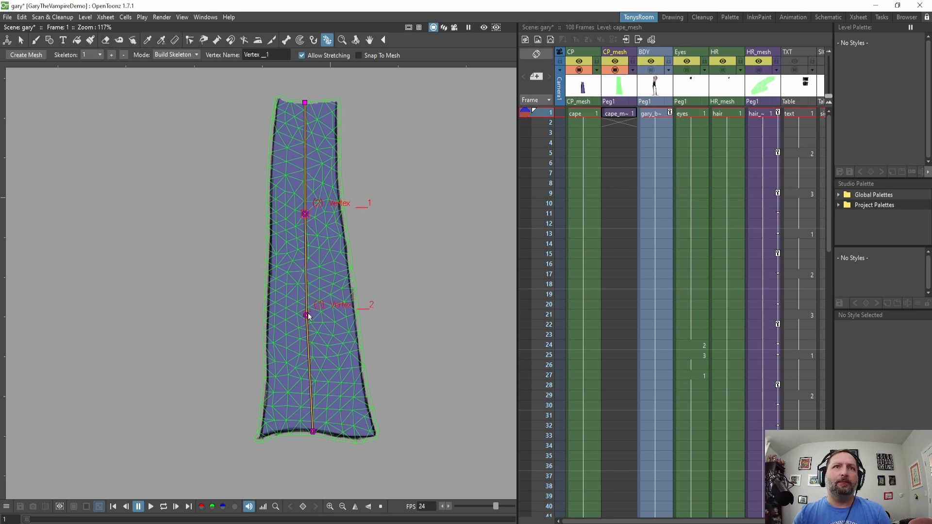
left_click_drag(306, 315, 306, 324)
left_click(305, 215)
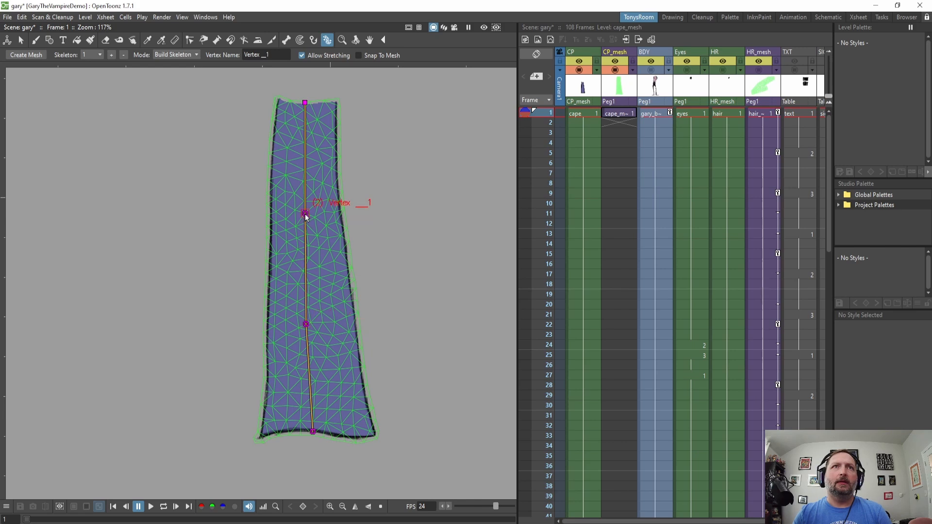
Switch to Animate mode and try bending the skeleton at its upper joint, undoing the bend.
left_click(185, 55)
left_click(169, 81)
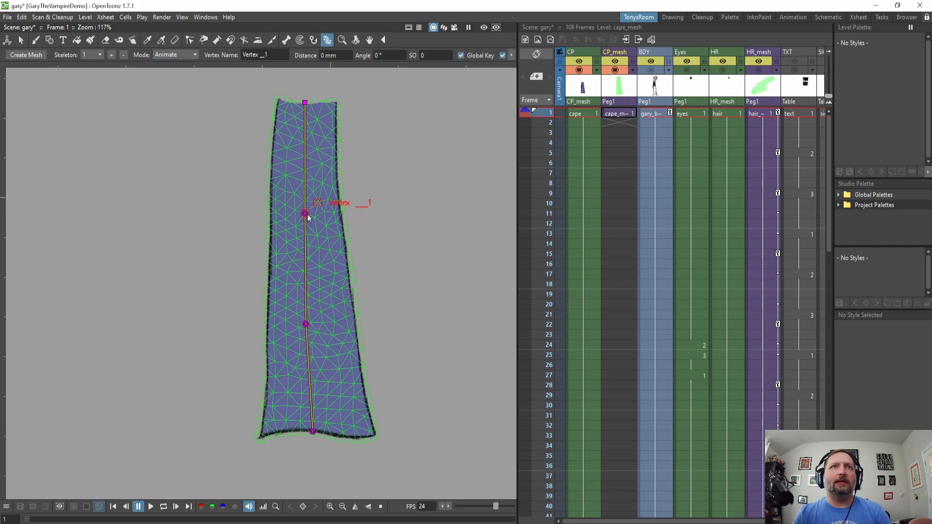
left_click_drag(306, 214, 279, 209)
key("ctrl+z")
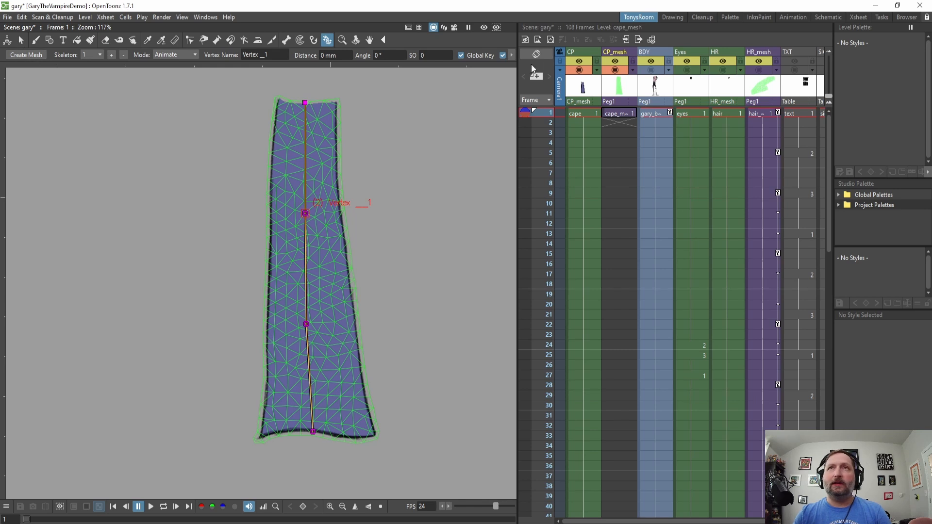
left_click(616, 70)
left_click(615, 70)
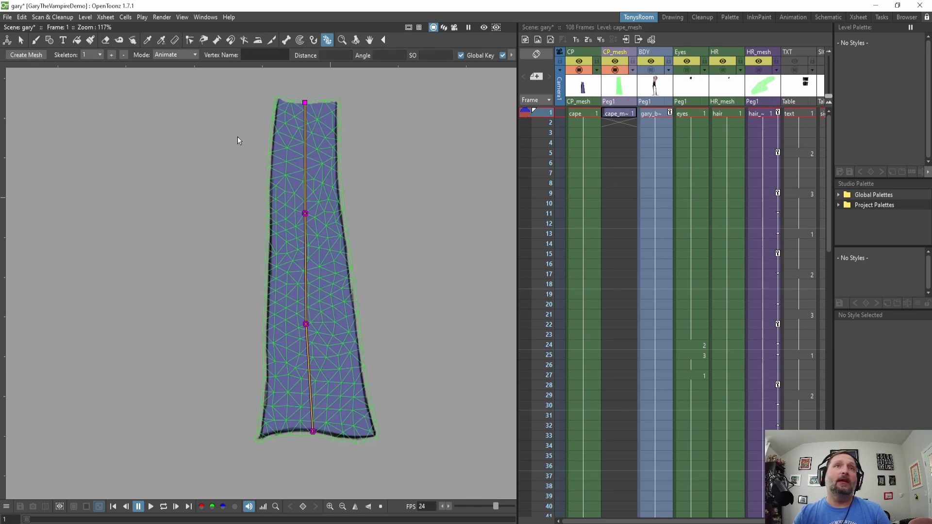
left_click(305, 213)
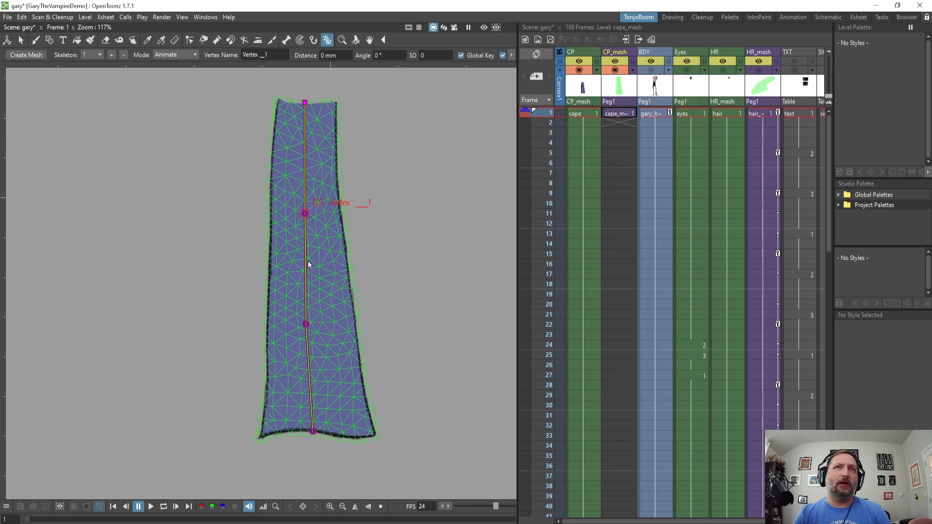
left_click(304, 325)
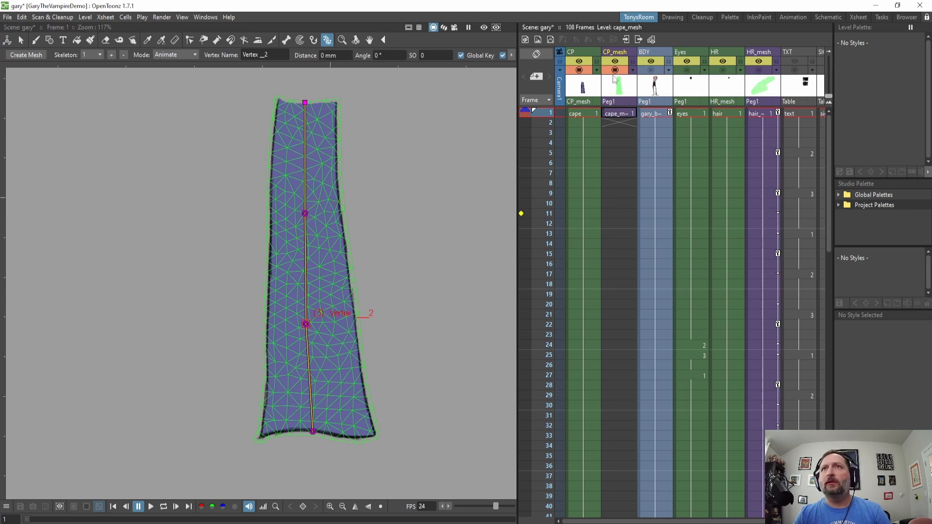
Extend the cape_mesh cell in the Xsheet so it holds through all 108 frames.
left_click(624, 115)
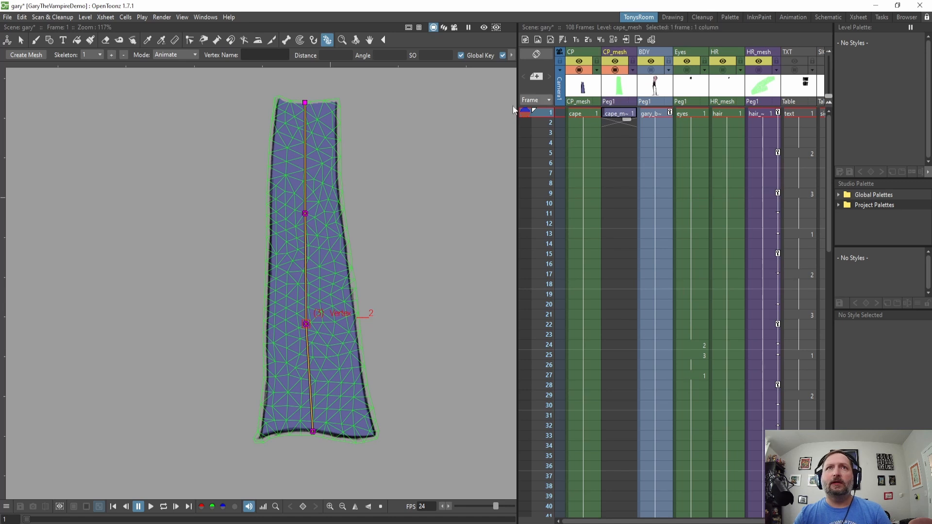
left_click_drag(626, 119, 637, 412)
scroll(636, 357, "down", 8)
scroll(632, 214, "up", 4)
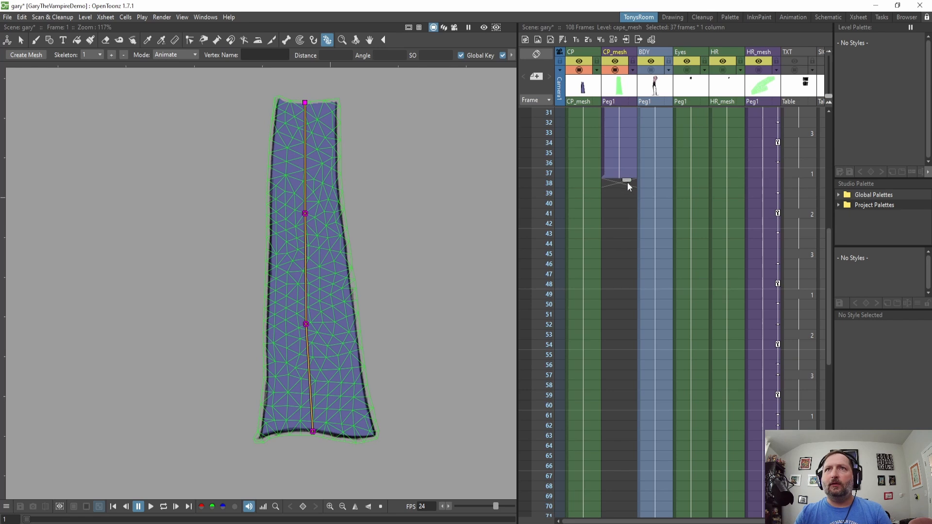
left_click_drag(627, 182, 625, 371)
scroll(639, 224, "up", 15)
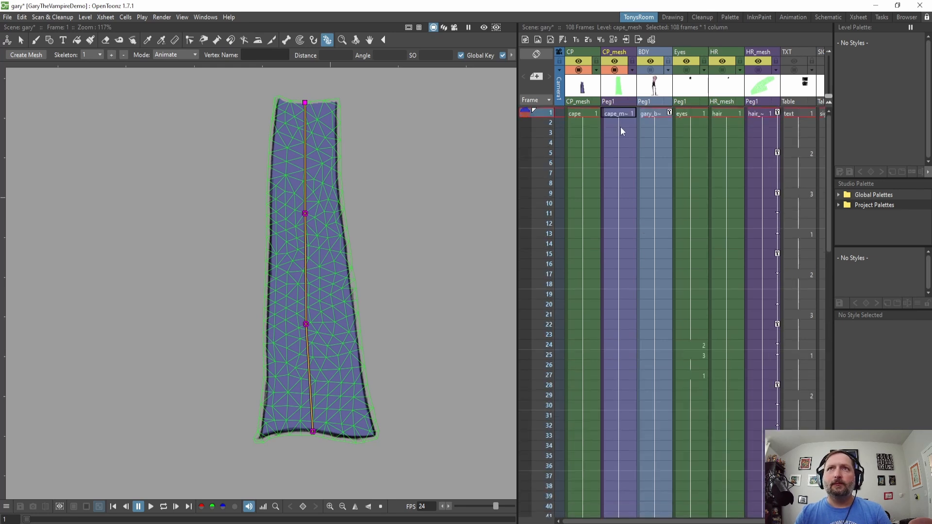
Set a skeleton key on frame 1 with the Root vertex selected, and move to frame 4 of cape_mesh.
left_click(622, 112)
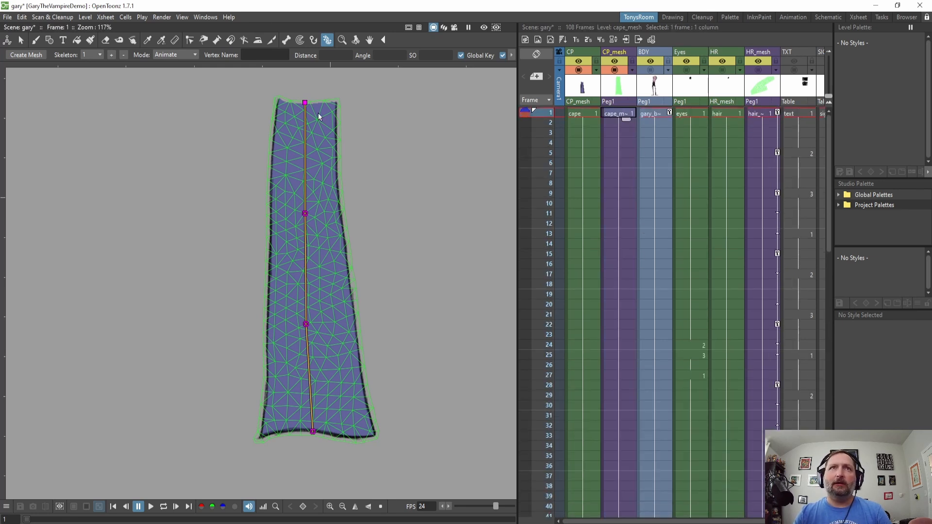
left_click(305, 103)
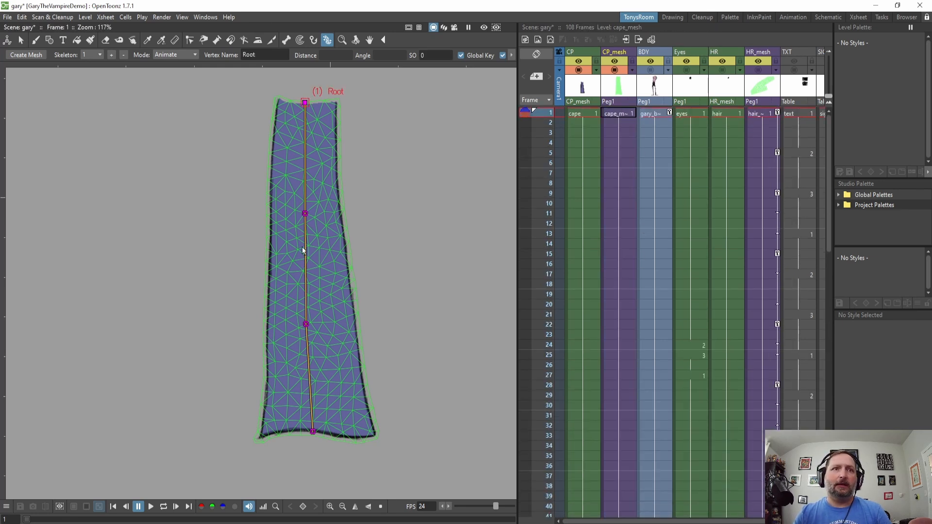
left_click(303, 507)
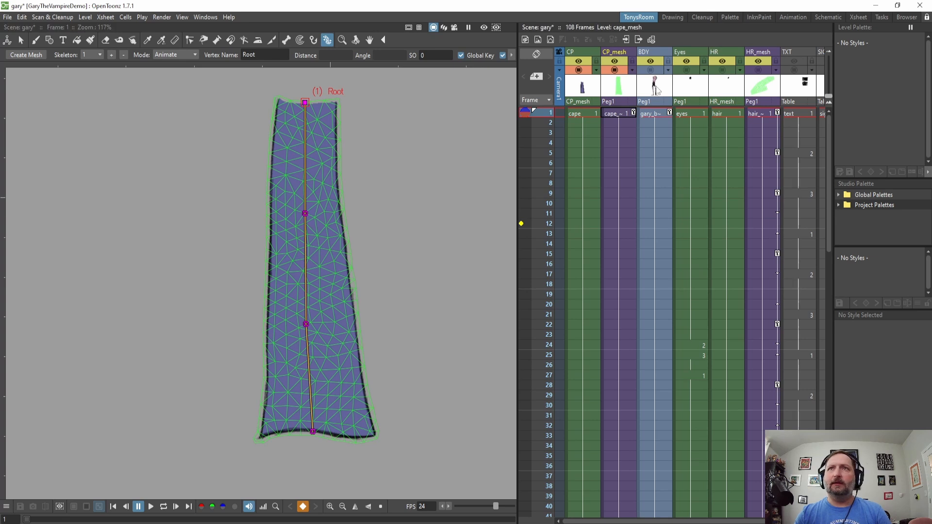
left_click(618, 133)
key("Down")
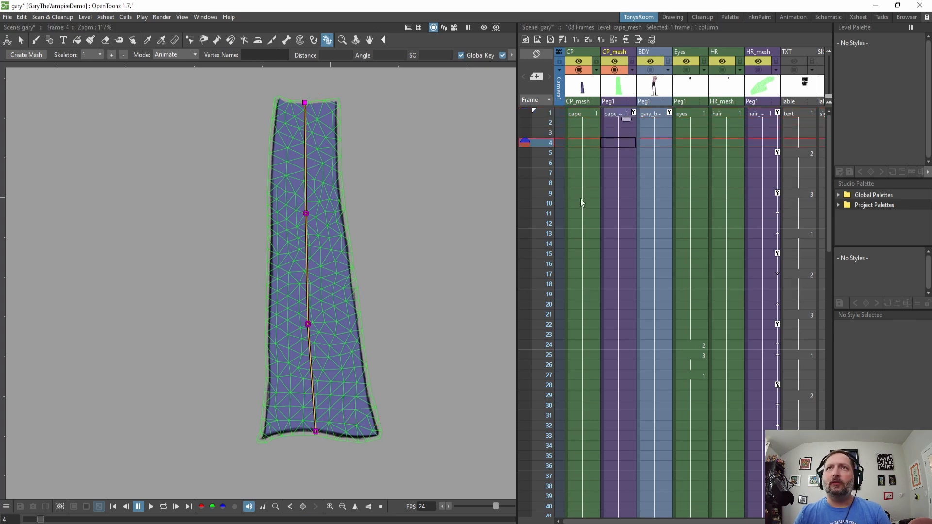
Bend the cape skeleton at its upper joint by about 11 degrees on frame 5.
key("Up")
key("Up")
key("Up")
scroll(424, 235, "down", 1)
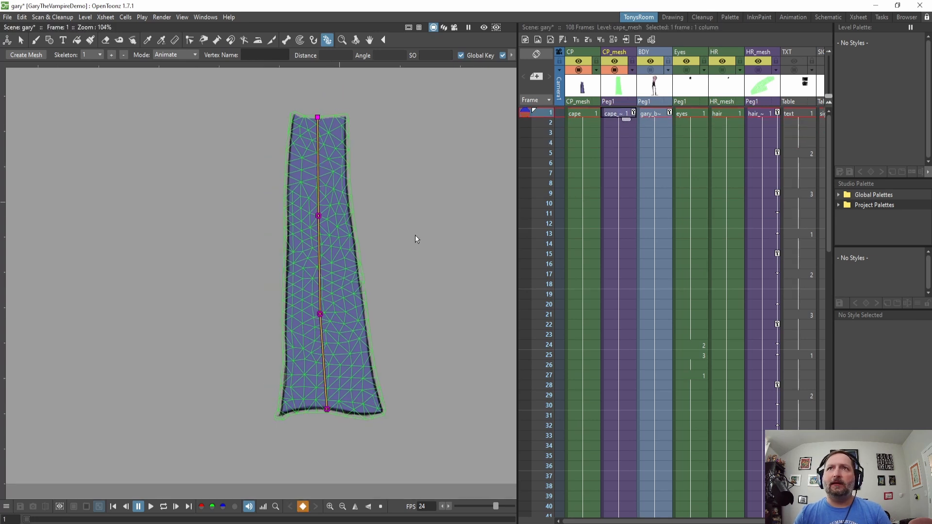
key("Down")
key("Down")
key("Down")
key("Down")
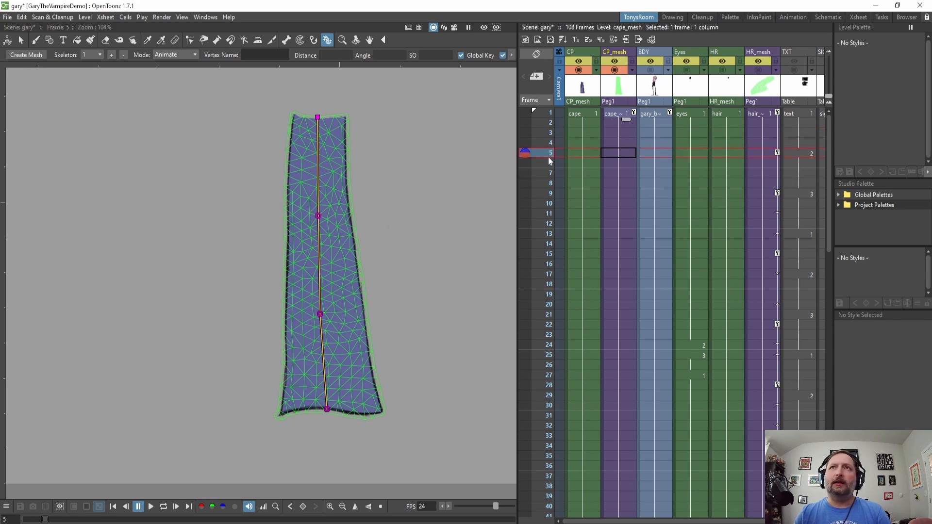
key("Up")
key("Up")
key("Up")
key("Down")
key("Down")
key("Down")
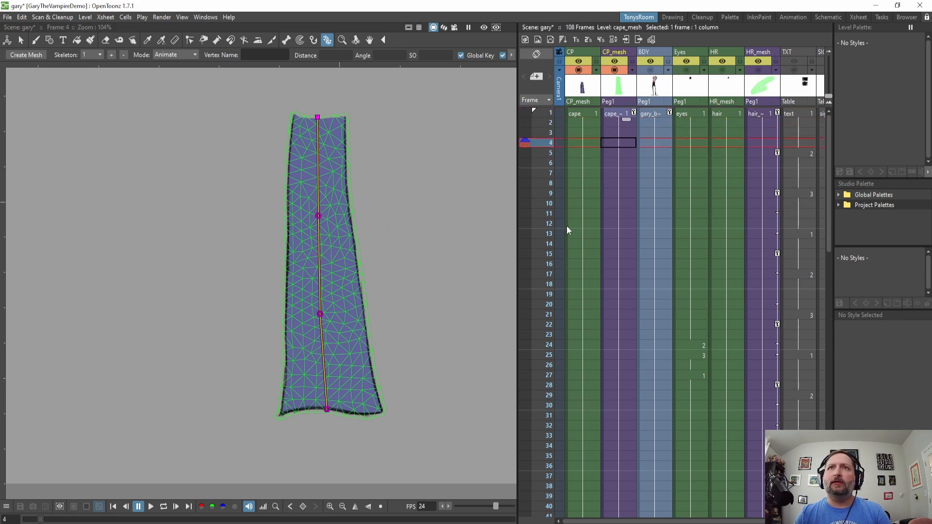
left_click_drag(319, 215, 338, 230)
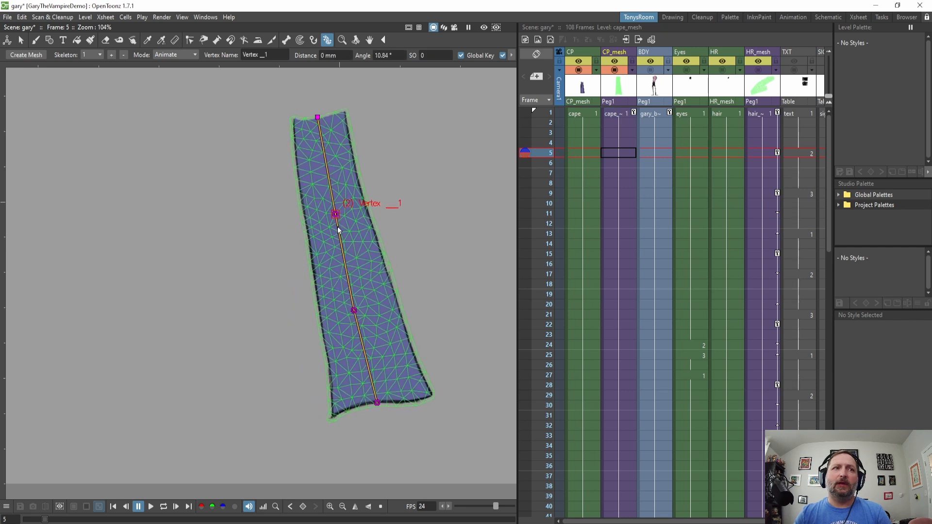
On frame 17, bend the upper joint back to roughly straight.
key("Down")
key("Down")
key("Down")
key("Down")
key("Down")
key("Down")
key("Down")
key("Down")
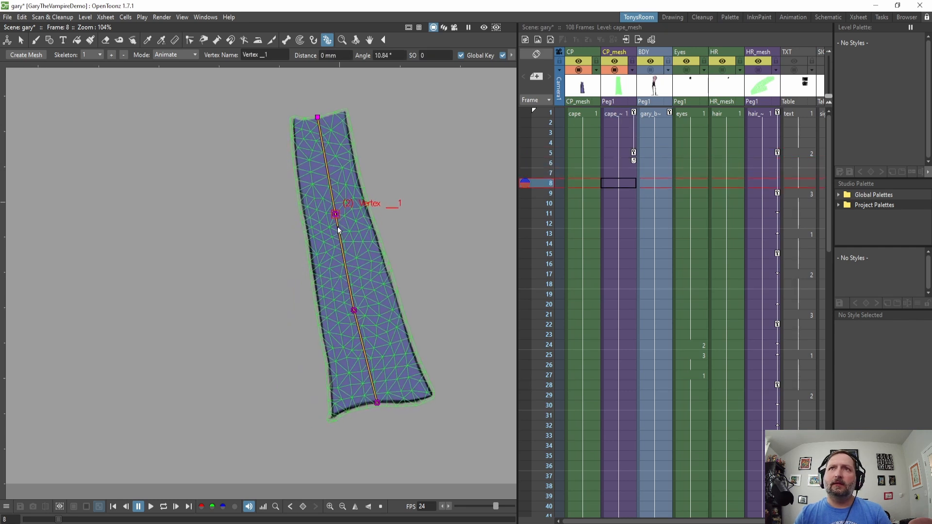
key("Down")
key("Down")
key("Down")
key("Down")
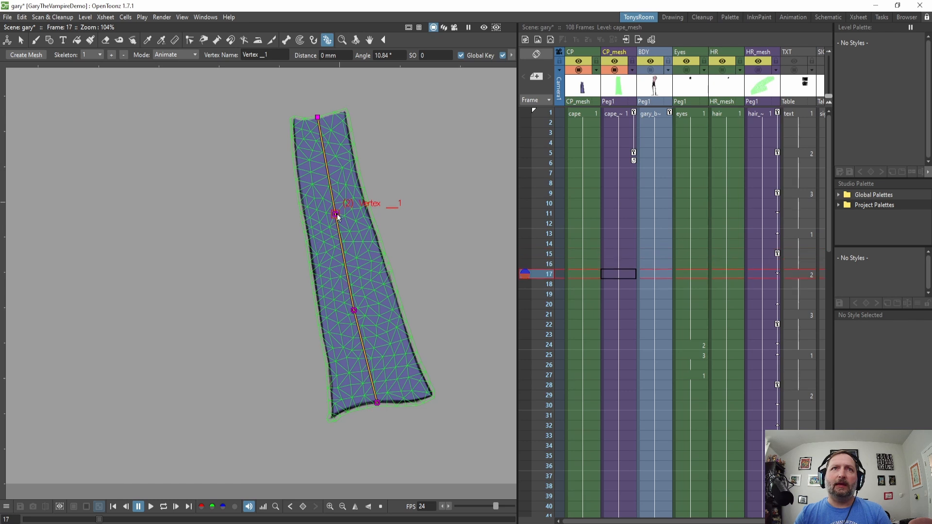
left_click_drag(334, 215, 315, 225)
On frame 41, bend the upper joint about 20 degrees so the cape swings outward.
key("Down")
key("Down")
key("Down")
key("Down")
key("Down")
key("Down")
key("Down")
key("Down")
key("Down")
key("Down")
key("Down")
key("Down")
key("Down")
key("Down")
key("Down")
key("Down")
key("Down")
key("Down")
key("Down")
key("Down")
key("Down")
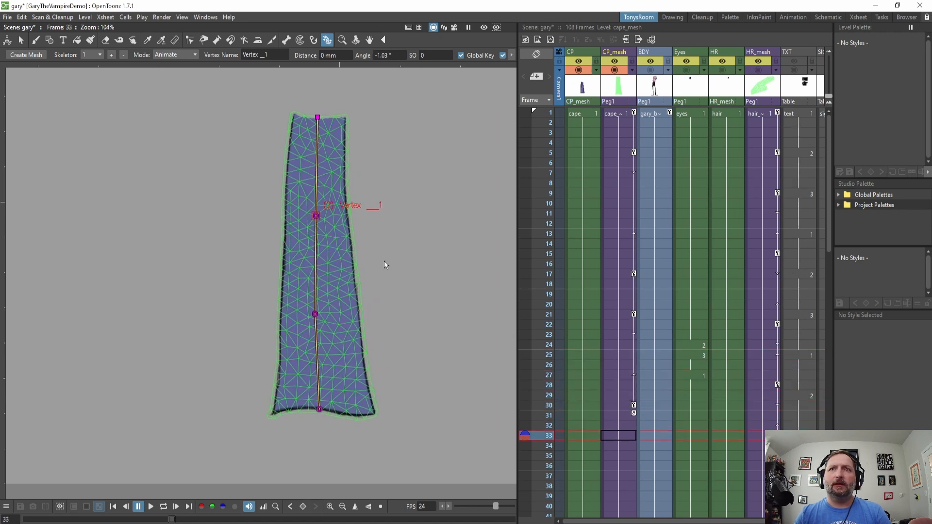
scroll(683, 278, "down", 3)
On frame 58, bend the upper joint back to nearly straight.
key("Down")
key("Down")
key("Down")
key("Down")
key("Down")
key("Down")
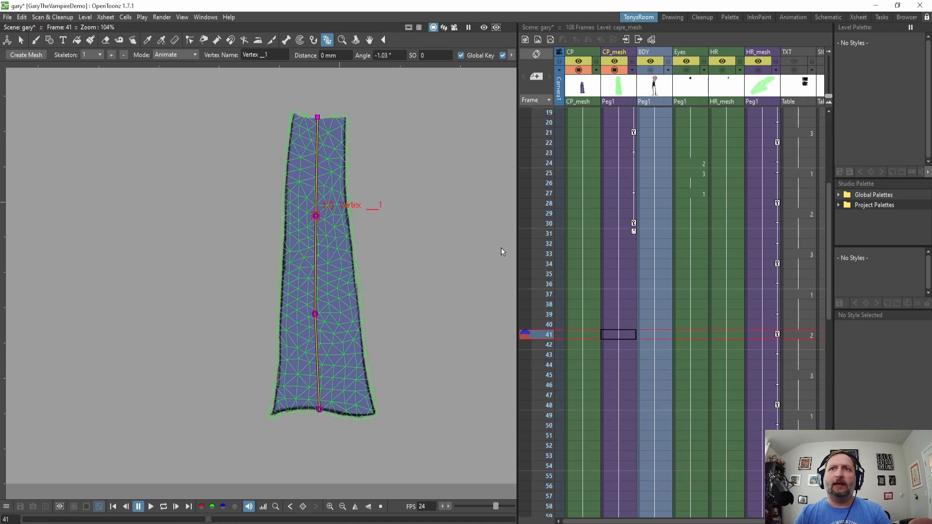
left_click_drag(319, 217, 355, 233)
key("Down")
key("Down")
key("Down")
key("Down")
scroll(689, 327, "down", 3)
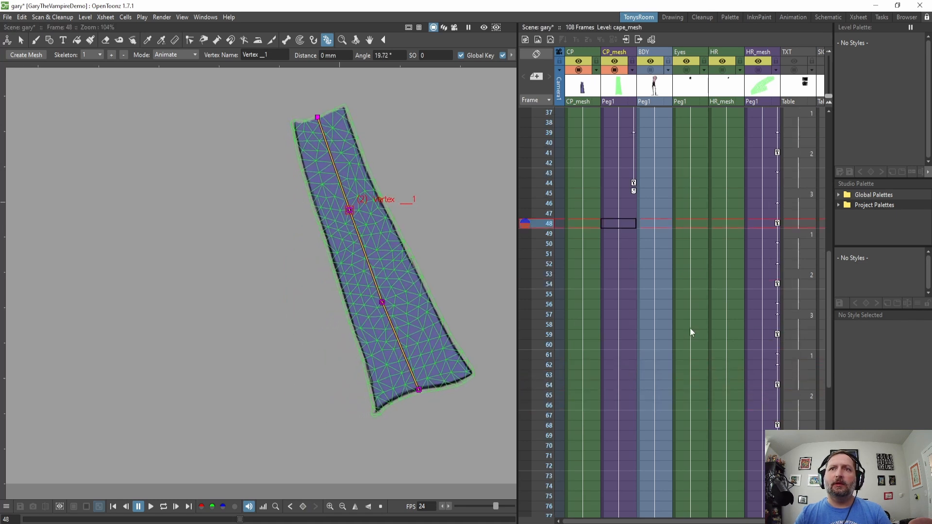
key("Down")
key("Down")
key("Down")
key("Down")
key("Down")
On frame 73, bend the upper joint slightly outward, about 6 degrees.
key("Down")
key("Down")
key("Down")
key("Down")
key("Down")
key("Down")
key("Down")
key("Down")
key("Down")
key("Down")
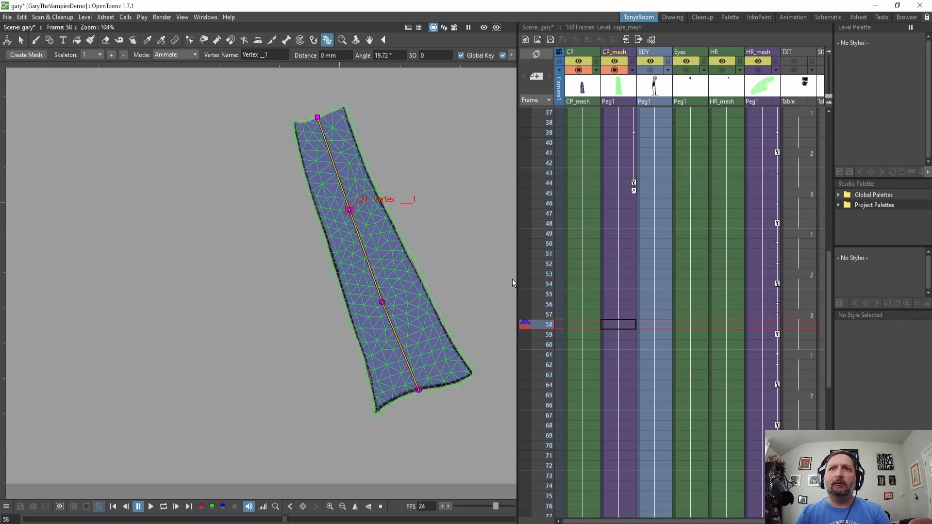
left_click_drag(349, 210, 319, 216)
key("Down")
key("Down")
key("Down")
scroll(694, 252, "down", 3)
key("Down")
key("Down")
key("Down")
key("Down")
key("Down")
key("Down")
key("Down")
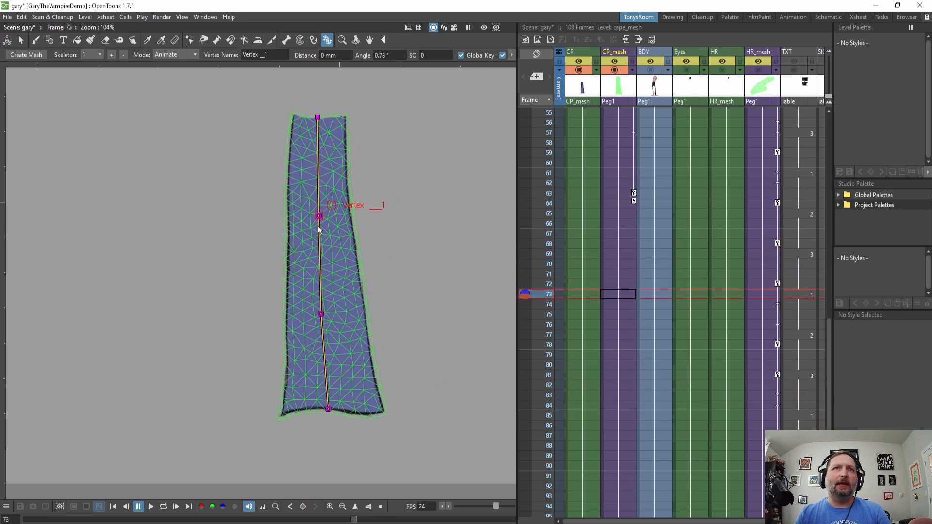
left_click_drag(319, 216, 331, 221)
On frame 87, bend the upper joint back to about 1 degree.
key("Down")
key("Down")
key("Down")
scroll(751, 234, "down", 3)
key("Down")
key("Down")
key("Down")
key("Down")
key("Down")
key("Down")
key("Down")
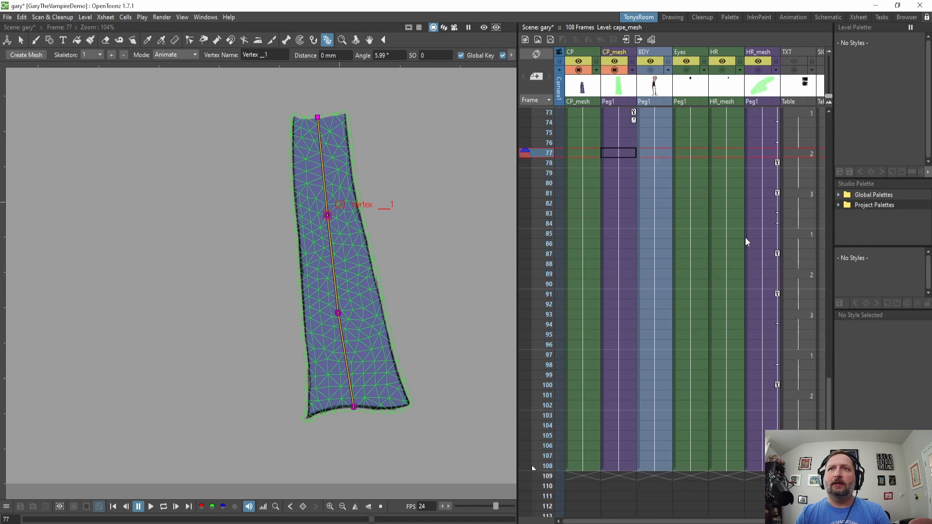
key("Down")
key("Down")
key("Down")
key("Down")
key("Down")
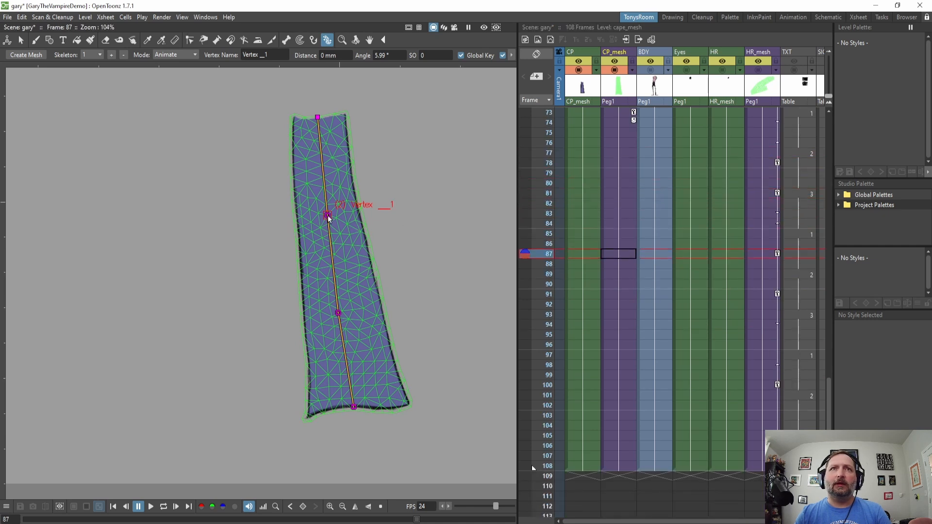
mouse_move(331, 222)
left_mouse_down()
mouse_move(318, 228)
mouse_move(321, 218)
left_mouse_up()
Copy the frame 1 skeleton key of cape_mesh and paste it onto frame 108.
key("Down")
key("Down")
key("Down")
key("Down")
key("Down")
key("Down")
key("Down")
key("Down")
key("Down")
key("Down")
key("Down")
key("Down")
key("Down")
key("Down")
key("Down")
key("Down")
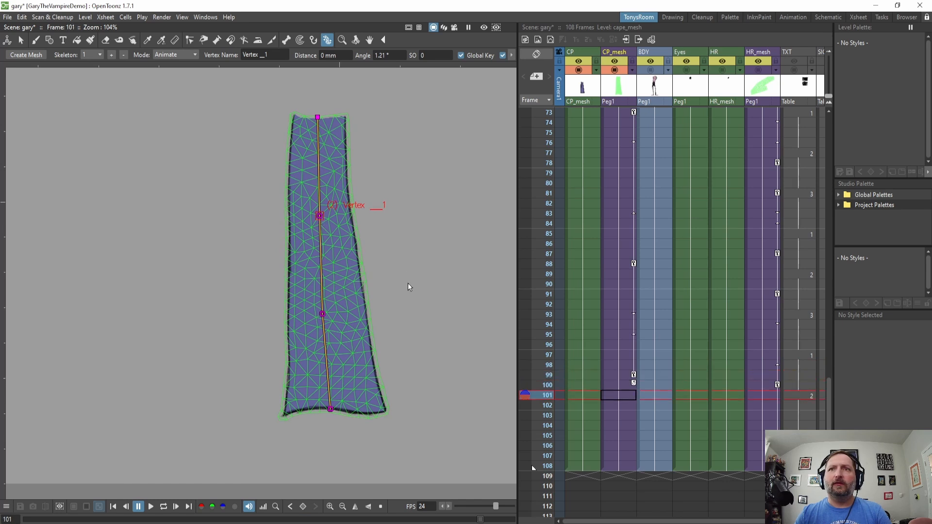
scroll(663, 249, "up", 4)
scroll(658, 218, "up", 15)
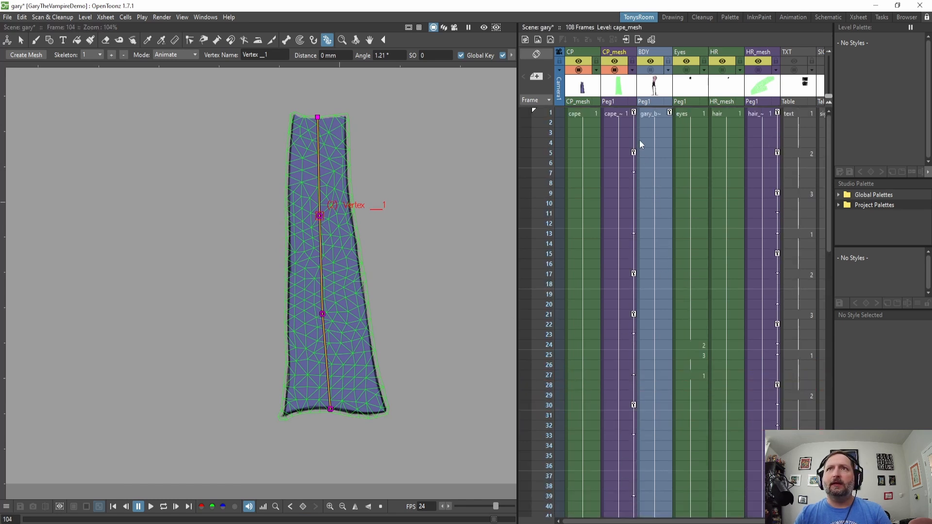
left_click(633, 113)
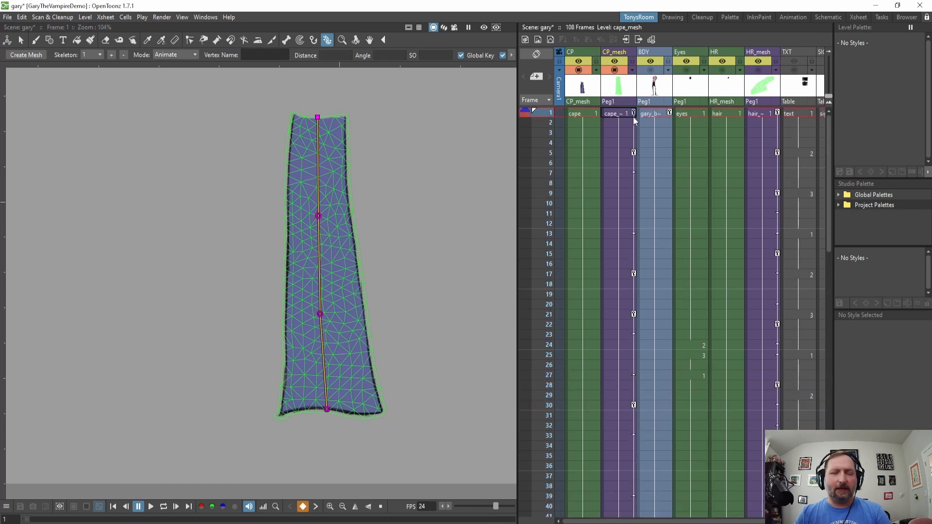
scroll(645, 255, "down", 15)
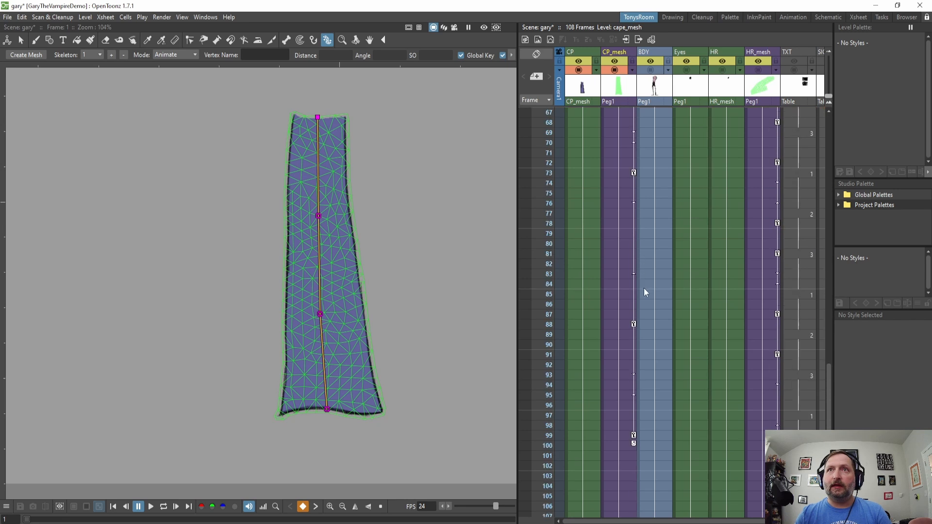
left_click(630, 285)
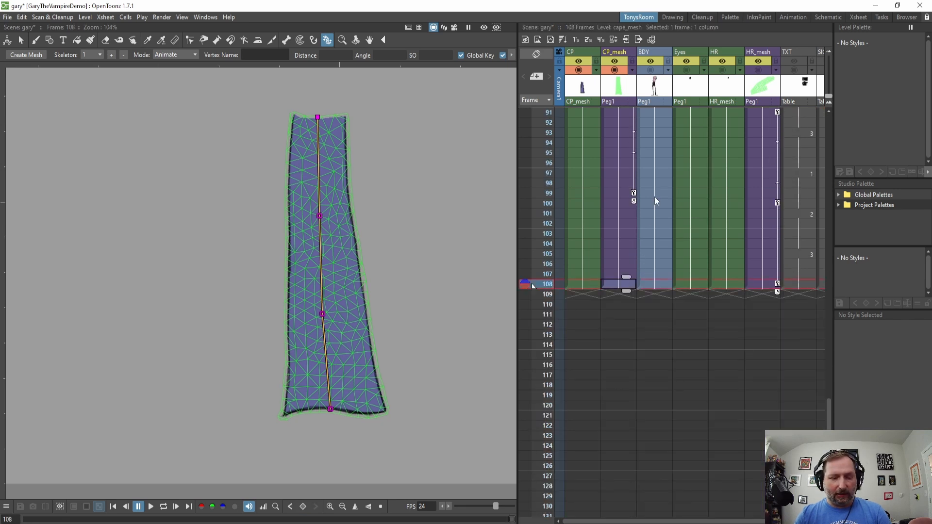
key("ctrl+v")
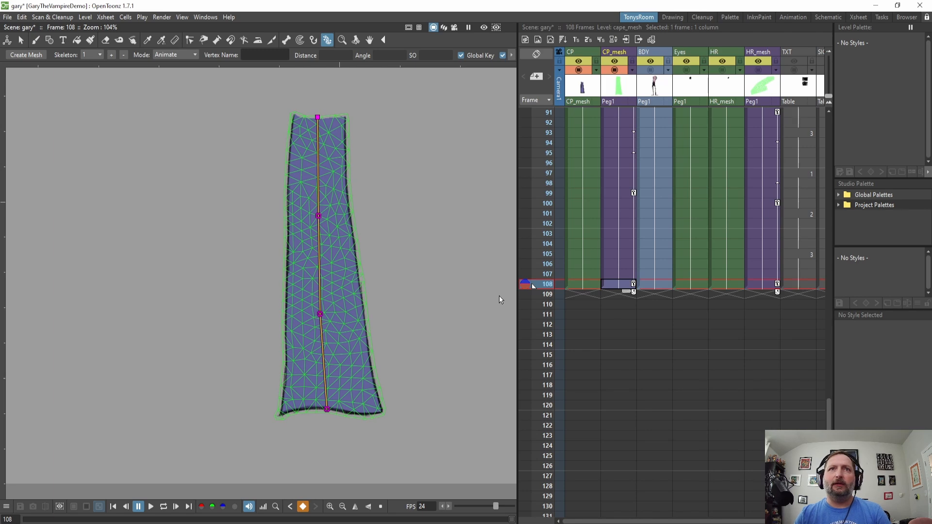
Play the animation in a loop to review the cape's swing.
key("l")
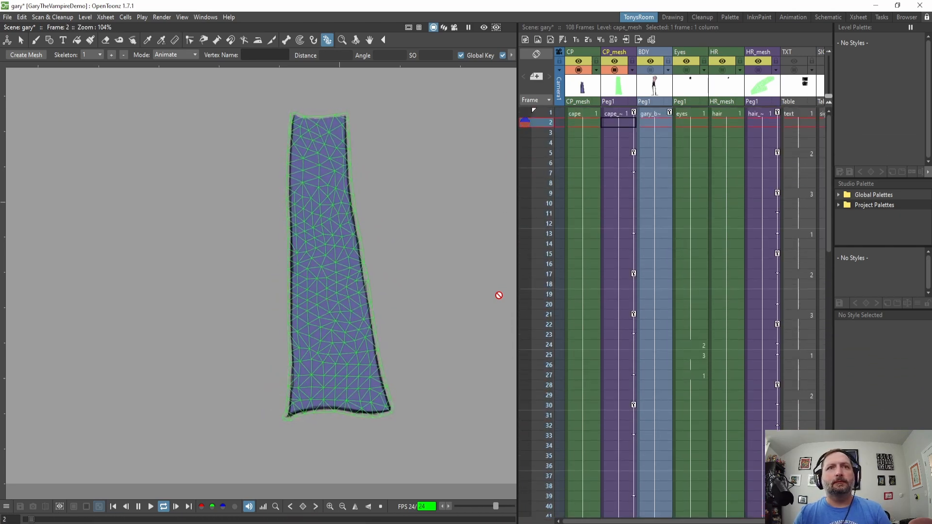
key("p")
left_click_drag(373, 279, 284, 298)
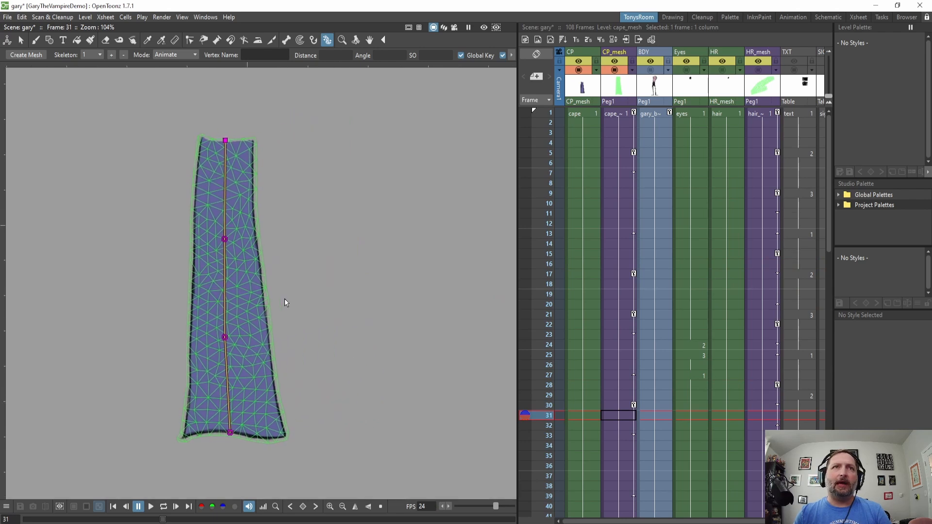
Retime the cape_mesh skeleton keys by moving them to frames 8, 23 and 34.
left_click(633, 153)
left_click_drag(634, 154, 633, 183)
left_click_drag(634, 315, 634, 334)
left_click_drag(634, 405, 634, 446)
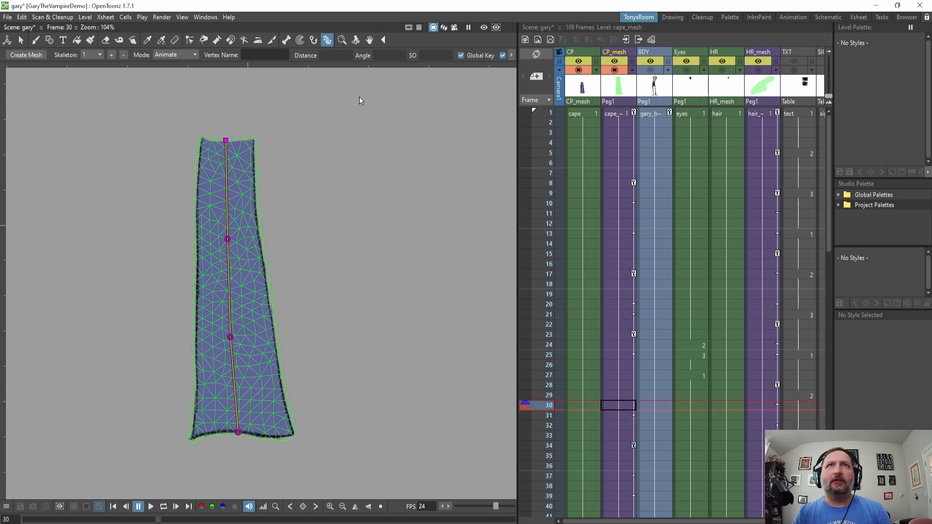
Open the Function Editor and reposition its window over the Xsheet.
left_click(203, 17)
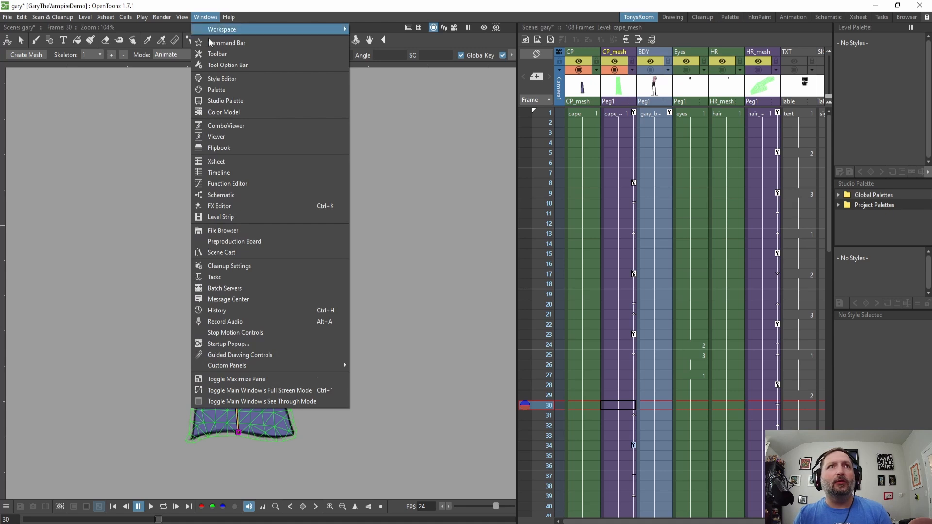
left_click(235, 183)
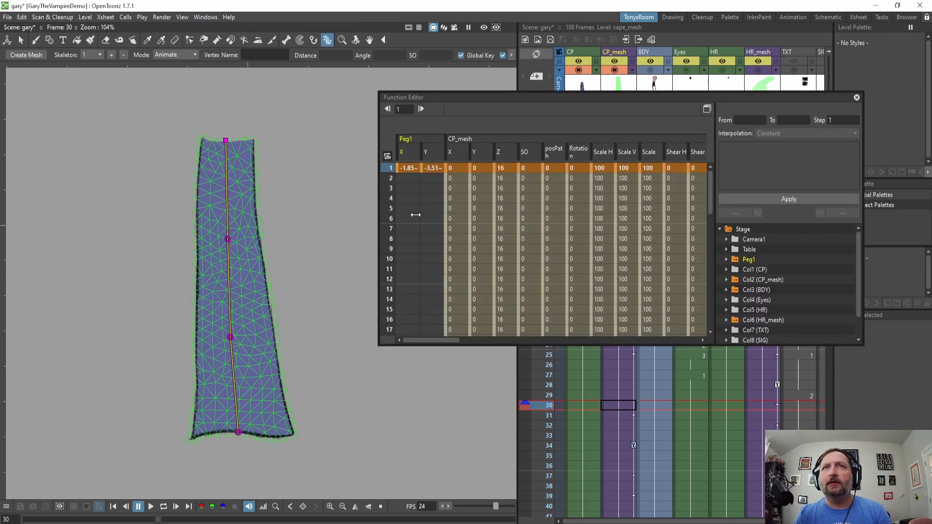
left_click_drag(690, 99, 676, 167)
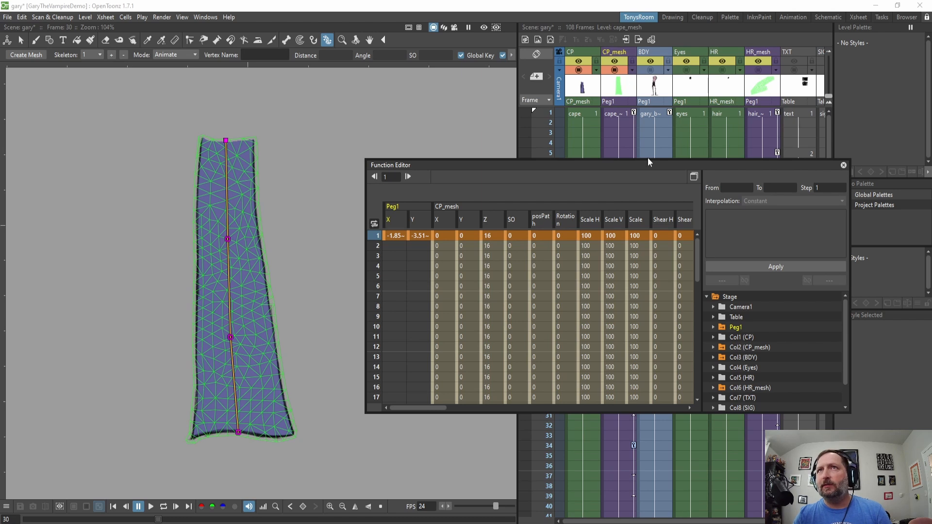
Browse the Function Editor's stage tree, expanding the camera, table and column folders.
left_click(756, 348)
left_click(732, 357)
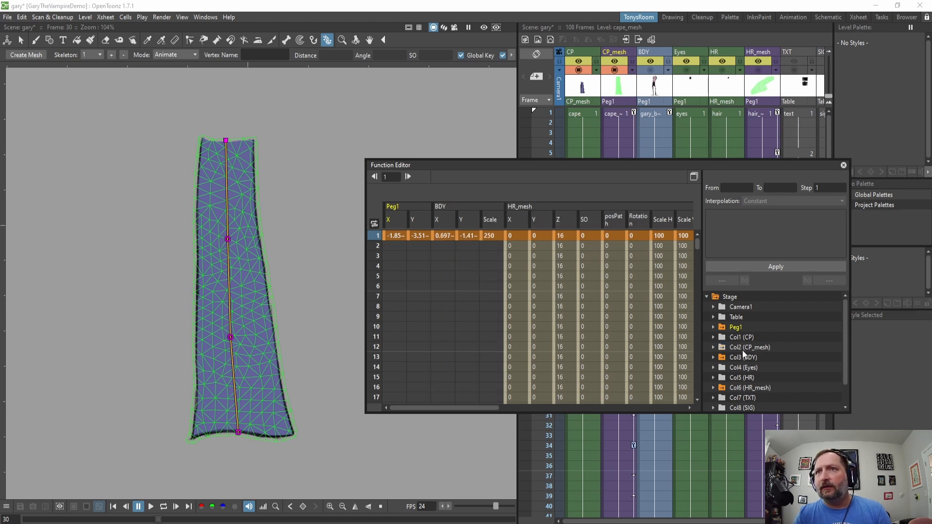
left_click(745, 296)
left_click(741, 295)
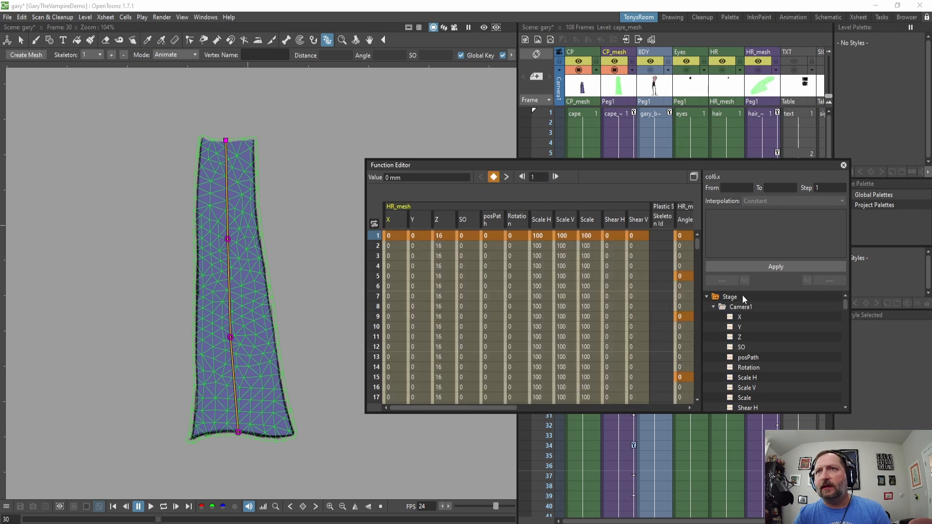
left_click(713, 307)
left_click(714, 317)
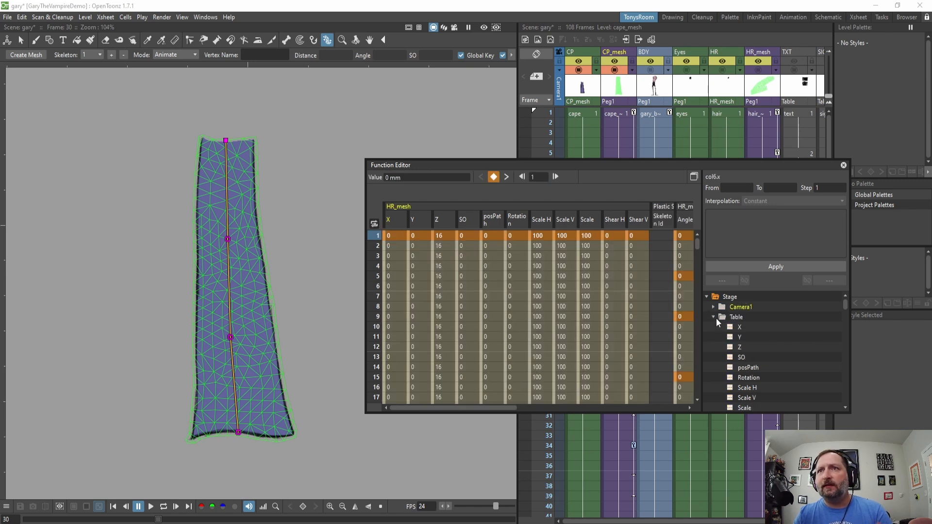
left_click(714, 318)
left_click(714, 326)
left_click(714, 337)
left_click(714, 347)
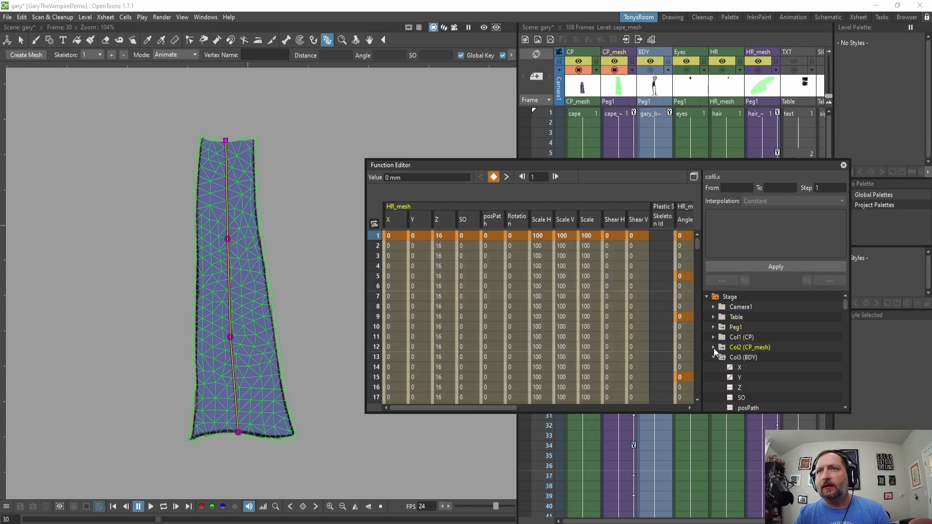
left_click(715, 358)
left_click(712, 368)
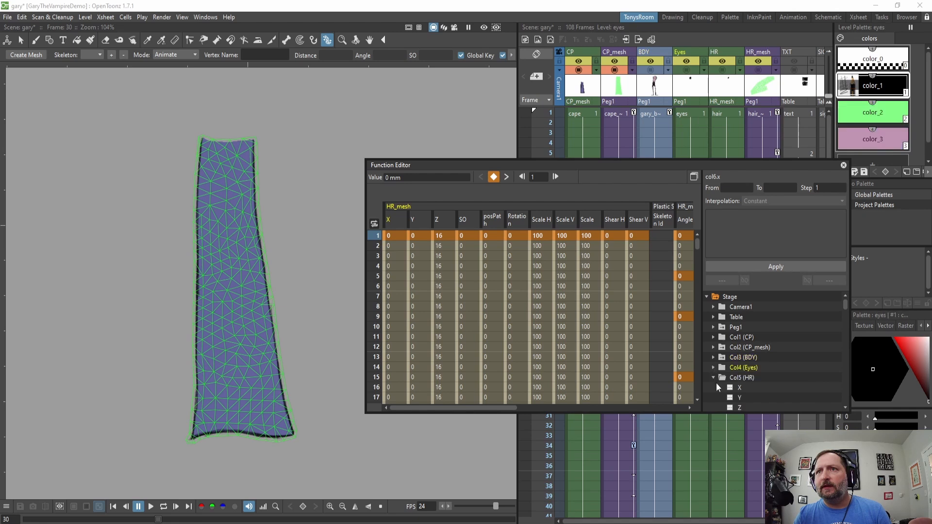
left_click(713, 378)
left_click(714, 389)
scroll(764, 354, "down", 1)
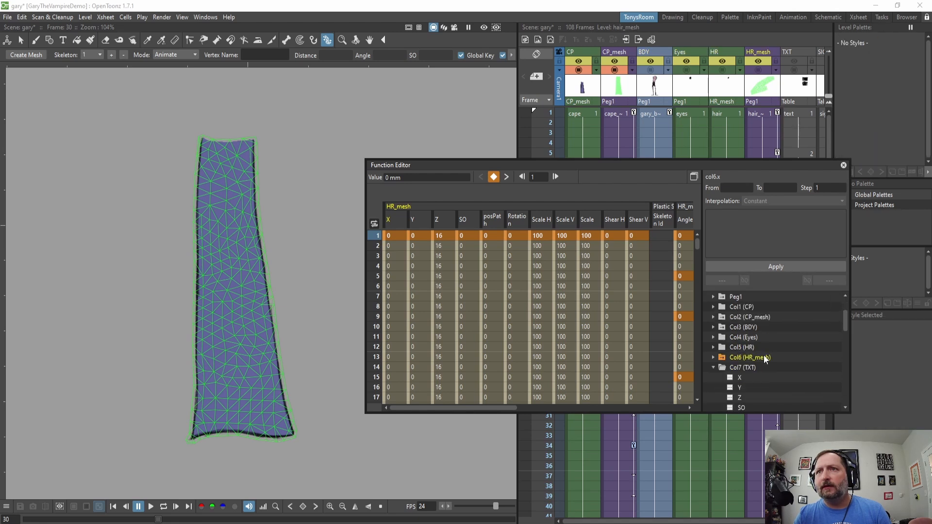
left_click(715, 372)
left_click(715, 378)
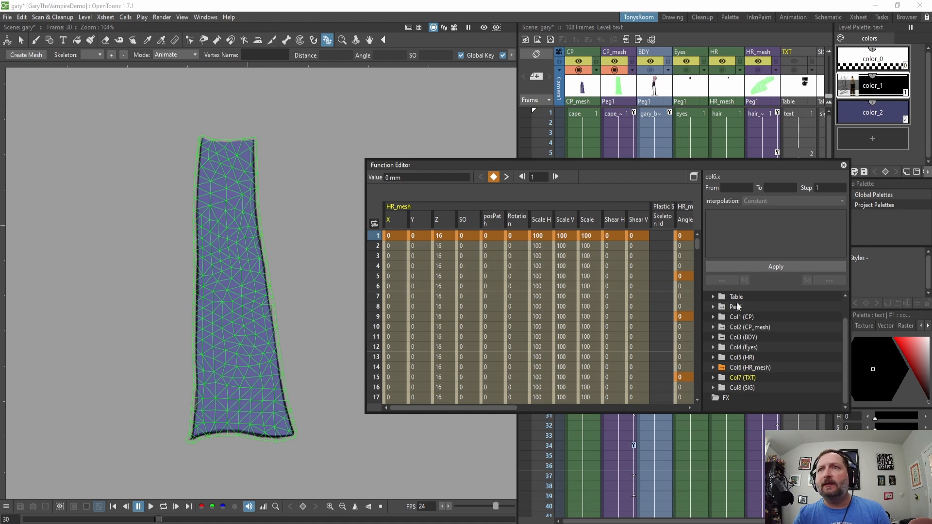
Expand Col2 (CP_mesh) and its Plastic Skeleton channels in the Function Editor tree.
left_click(713, 328)
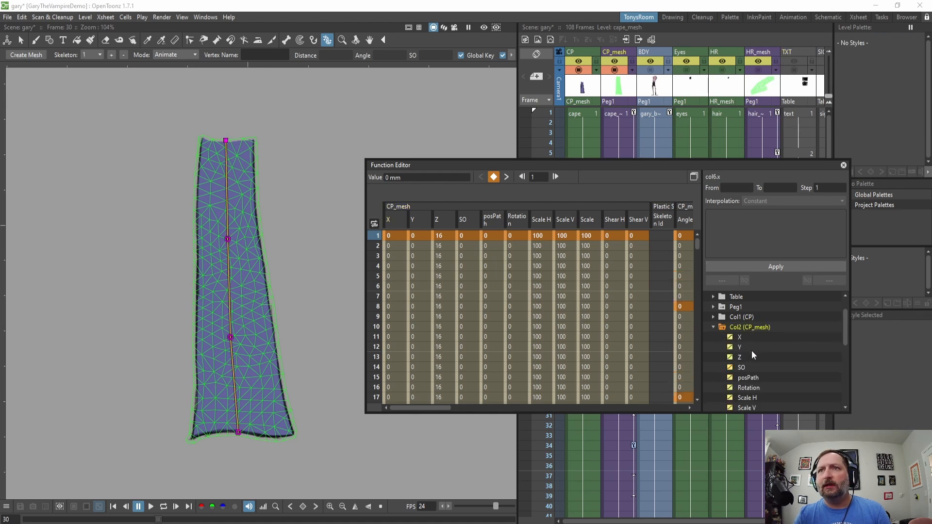
scroll(752, 356, "down", 4)
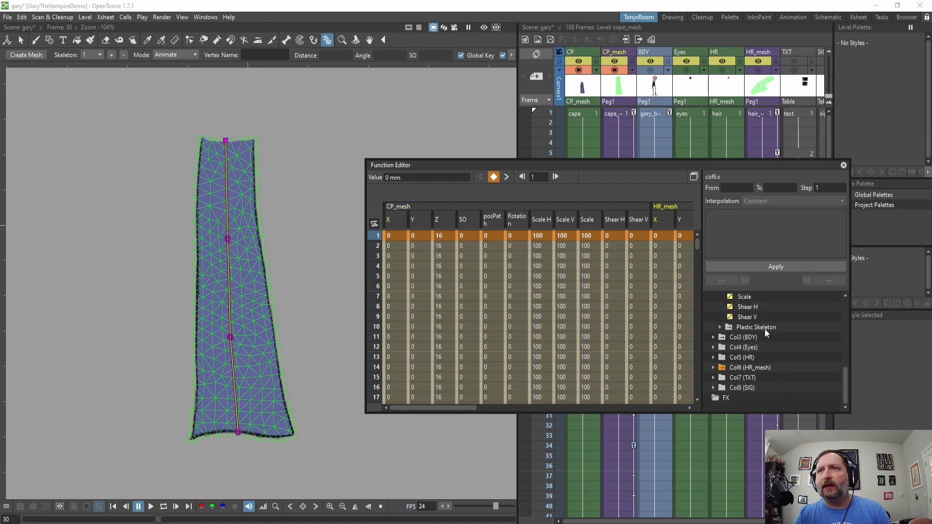
left_click(720, 327)
left_click(765, 330)
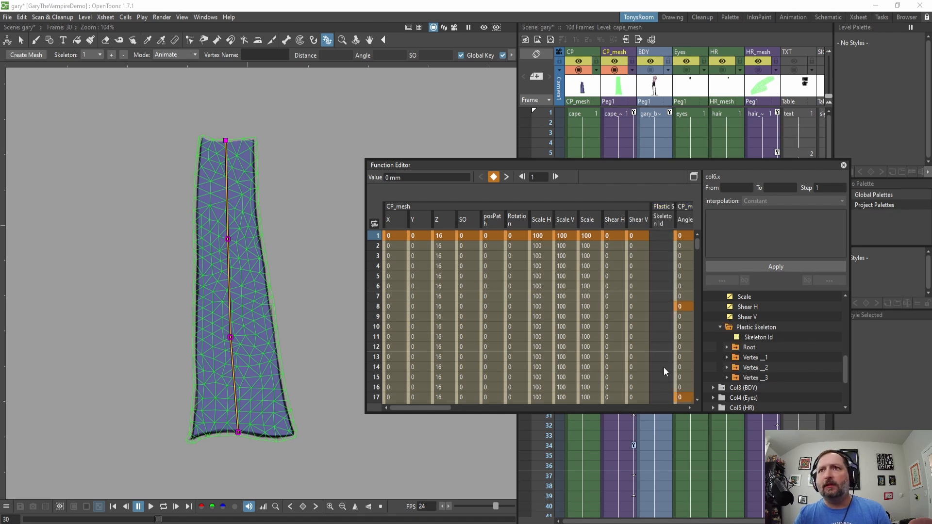
Switch the Function Editor to its curve view and move the Function Curves window over the viewer.
left_click(694, 175)
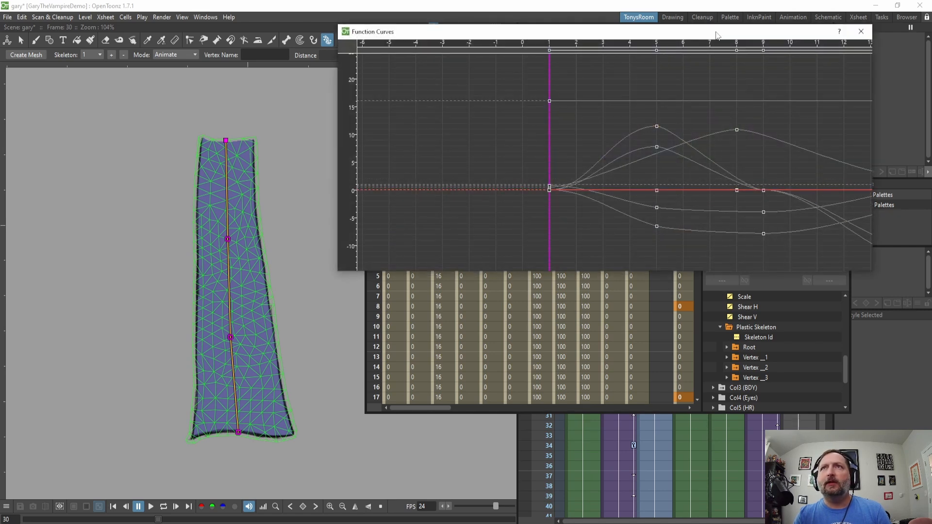
left_click_drag(717, 33, 611, 33)
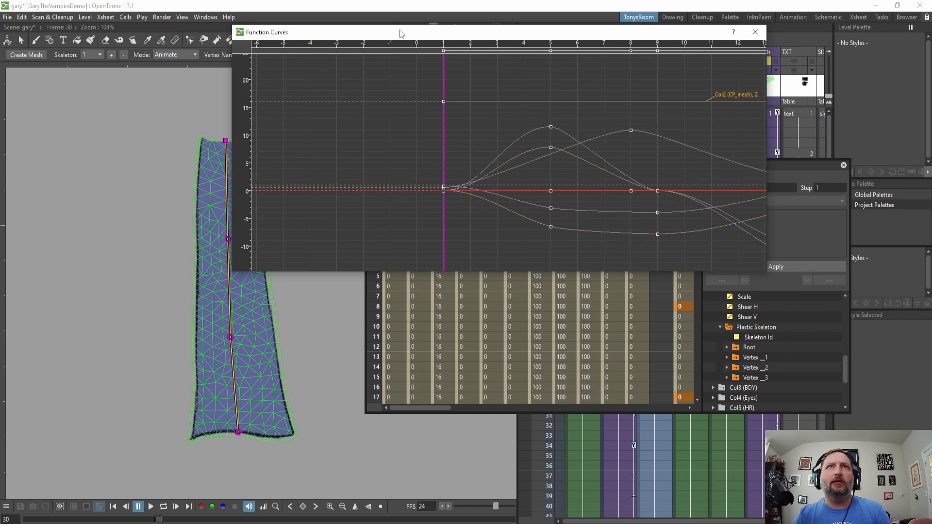
left_click_drag(401, 31, 438, 31)
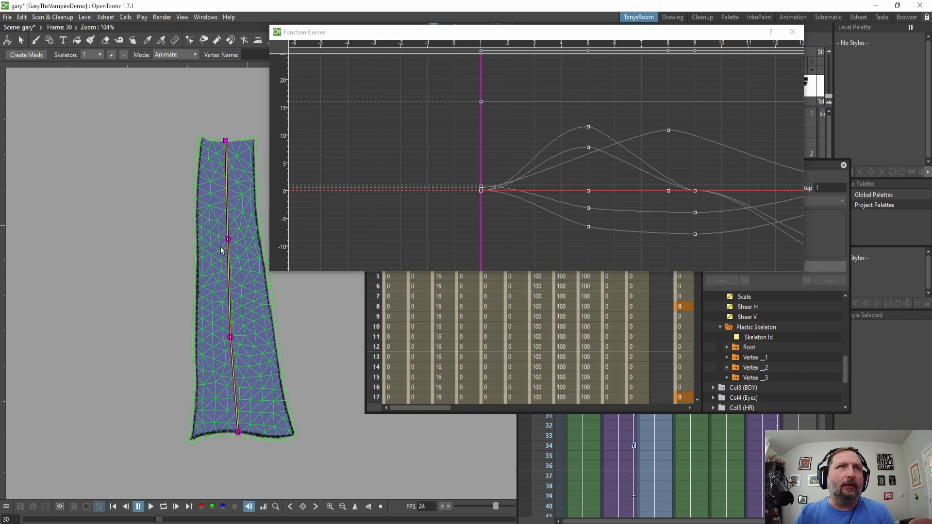
left_click_drag(229, 240, 138, 256)
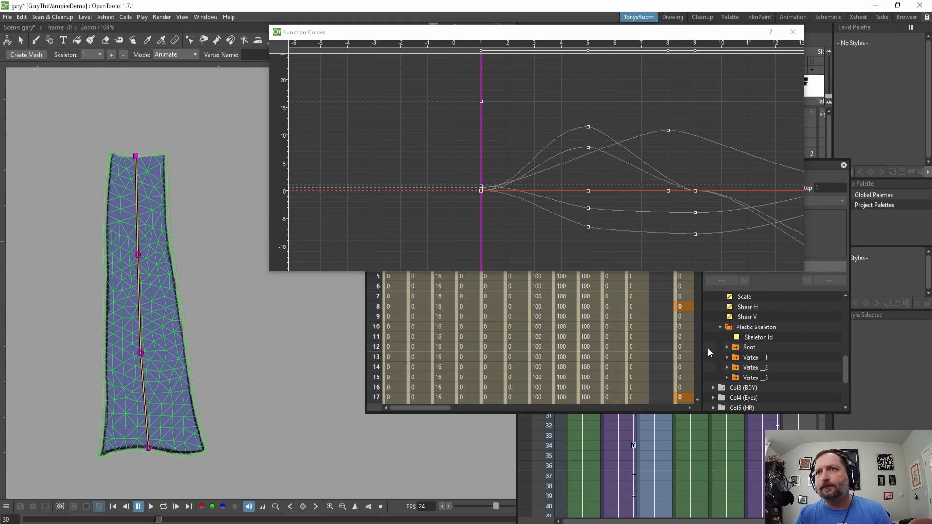
Show only the Vertex _1 Angle curve of the cape's plastic skeleton in the curve view.
left_click(749, 356)
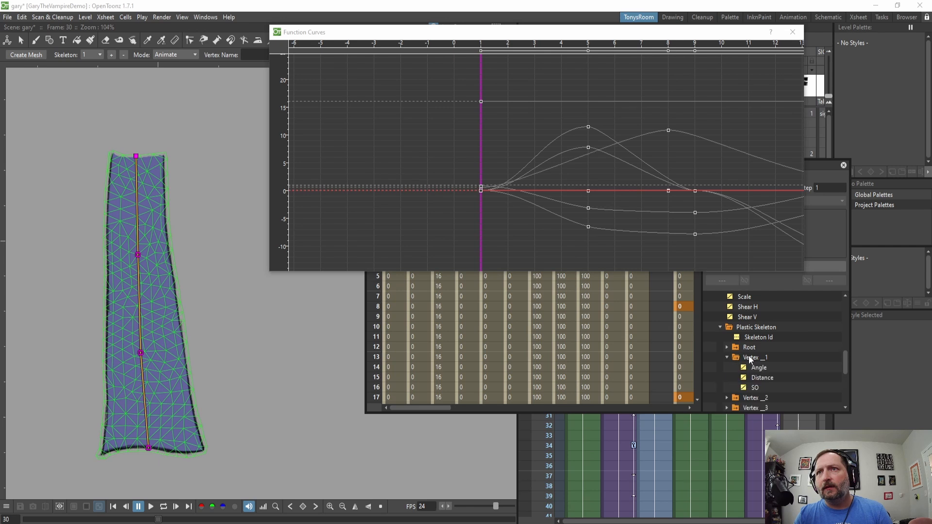
left_click(730, 327)
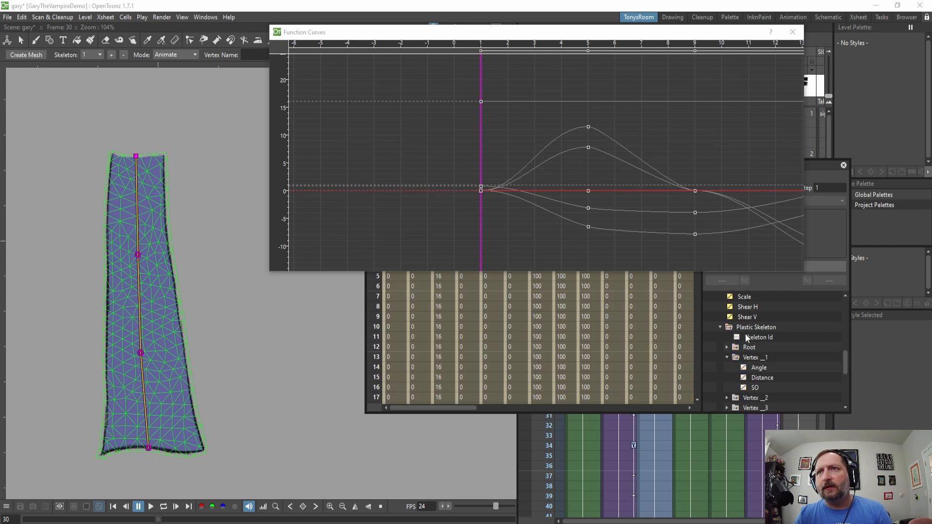
left_click(755, 357)
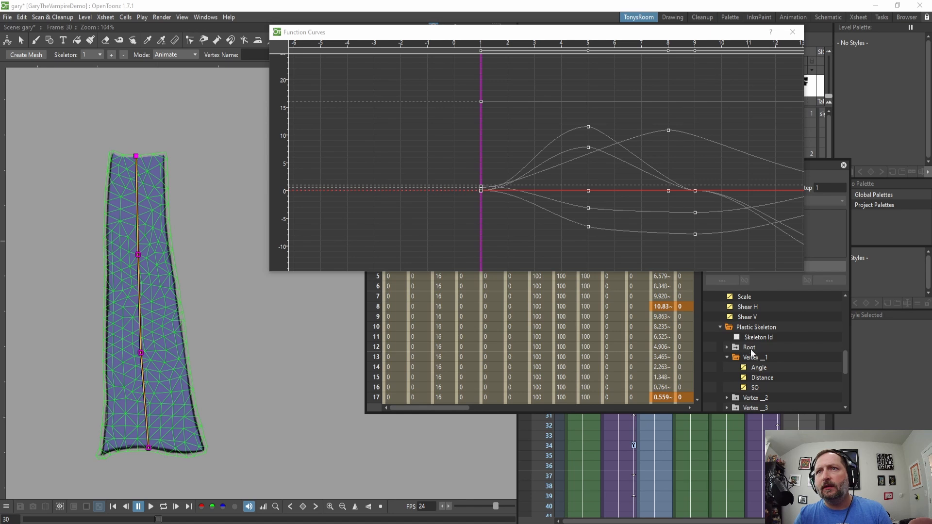
scroll(751, 340, "up", 3)
left_click(740, 296)
scroll(766, 336, "down", 5)
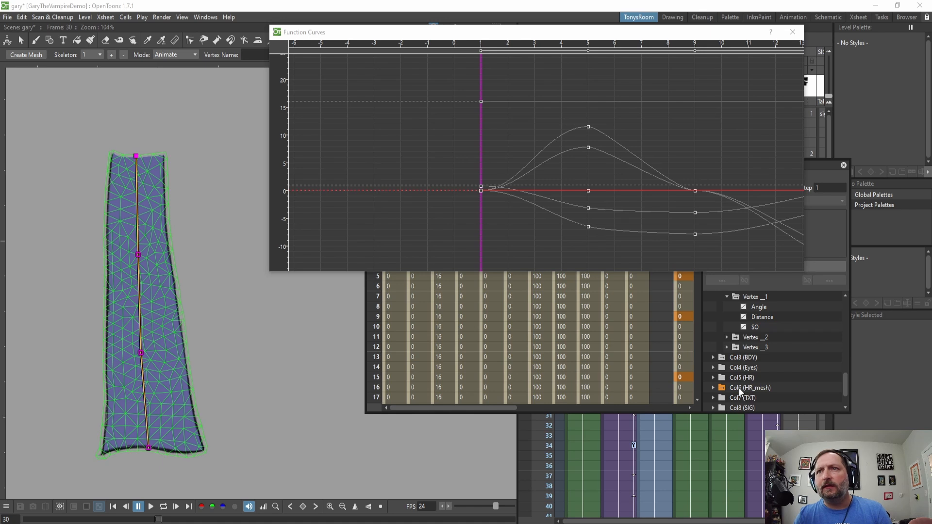
left_click(738, 388)
scroll(750, 383, "up", 1)
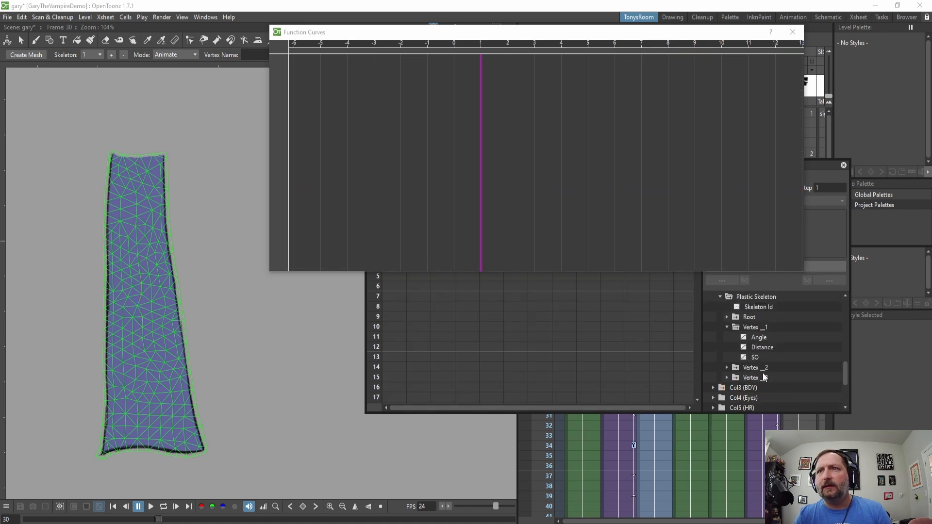
left_click(756, 329)
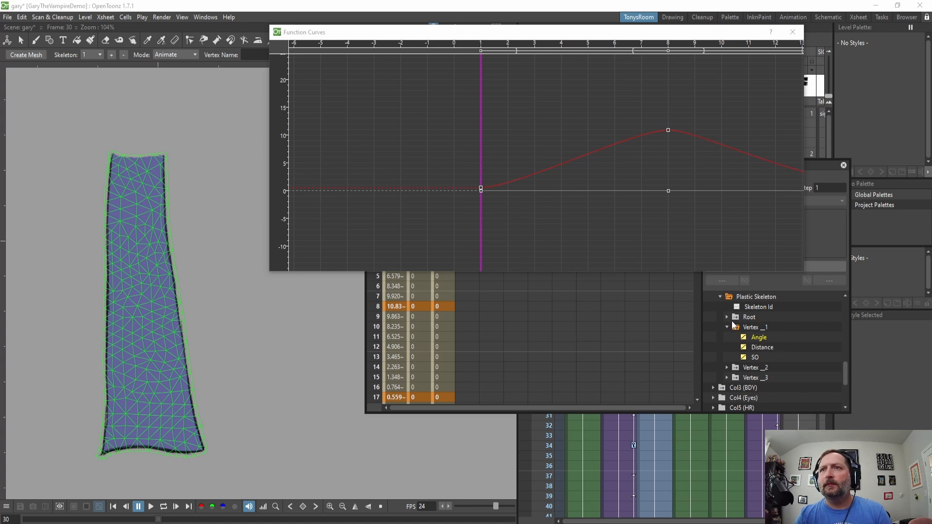
Try reshaping the curve's start by pulling the frame 1 key's handle downward, then undo it.
left_click_drag(632, 178, 545, 182)
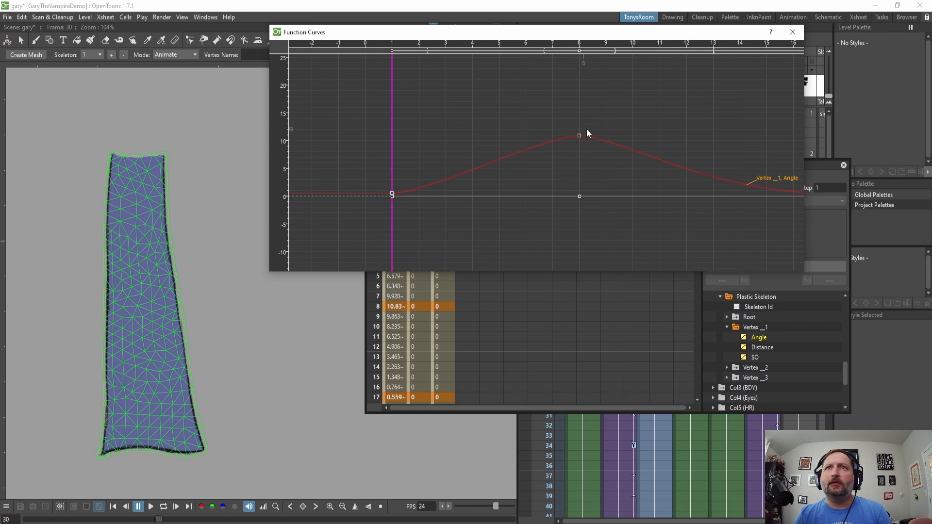
left_click_drag(799, 186, 678, 181)
left_click_drag(524, 182, 657, 181)
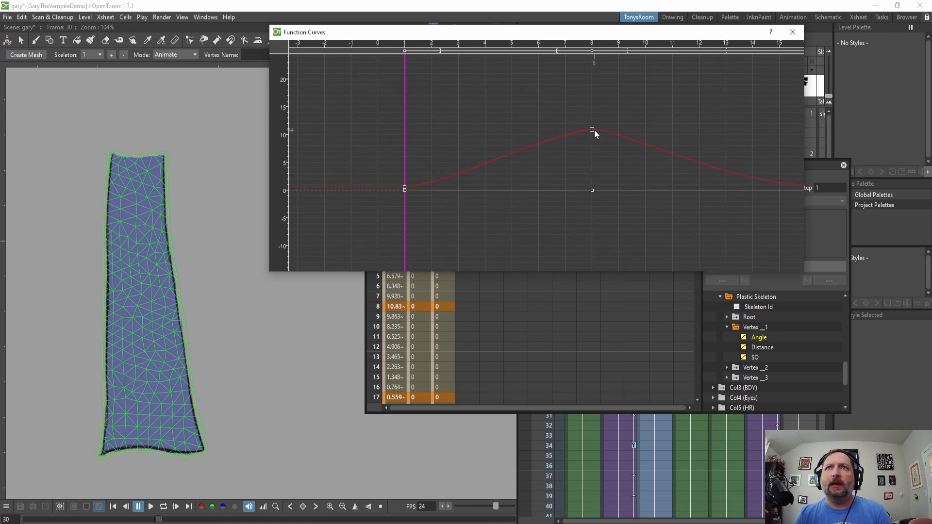
left_click(591, 130)
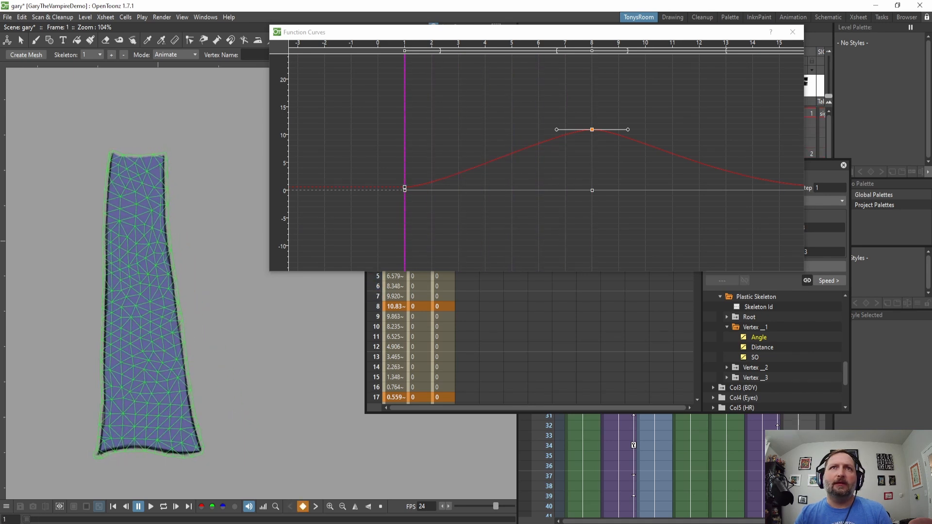
left_click_drag(62, 519, 27, 519)
left_click(406, 188)
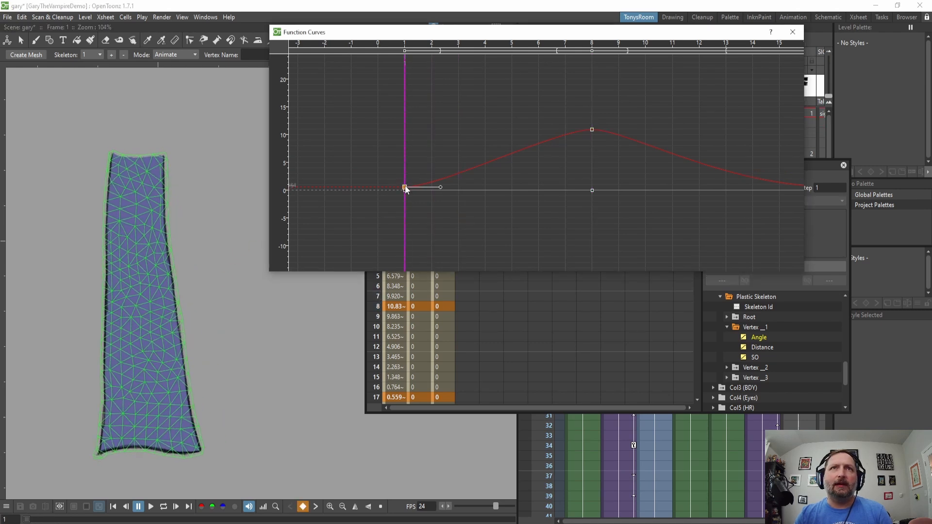
left_click_drag(443, 189, 449, 296)
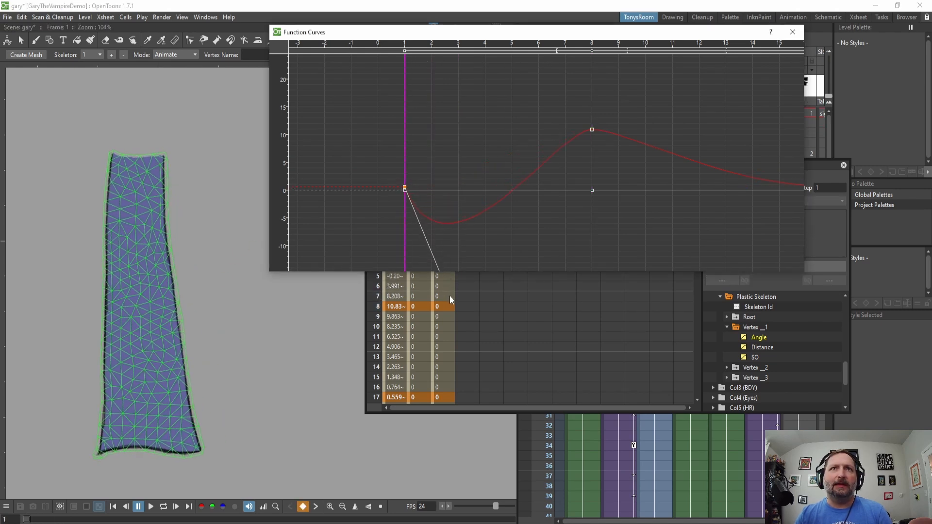
left_click(422, 262)
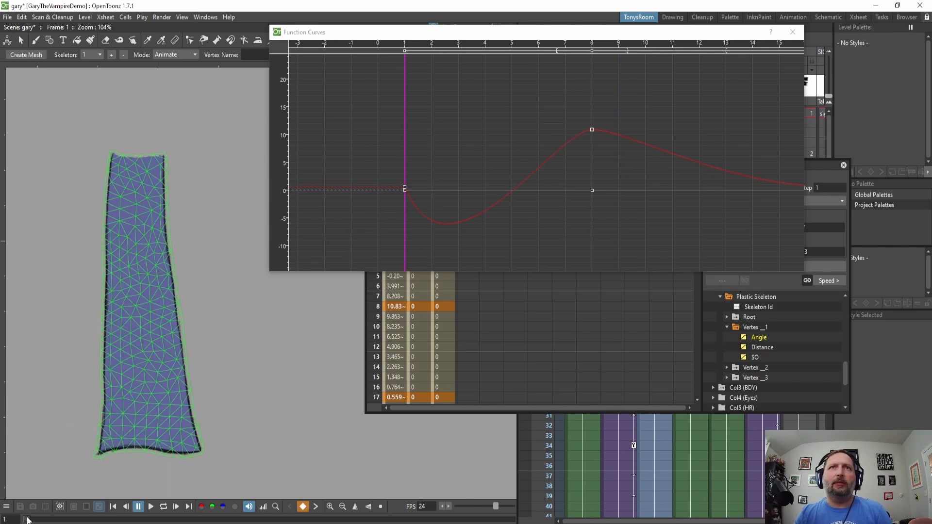
left_click_drag(57, 519, 15, 520)
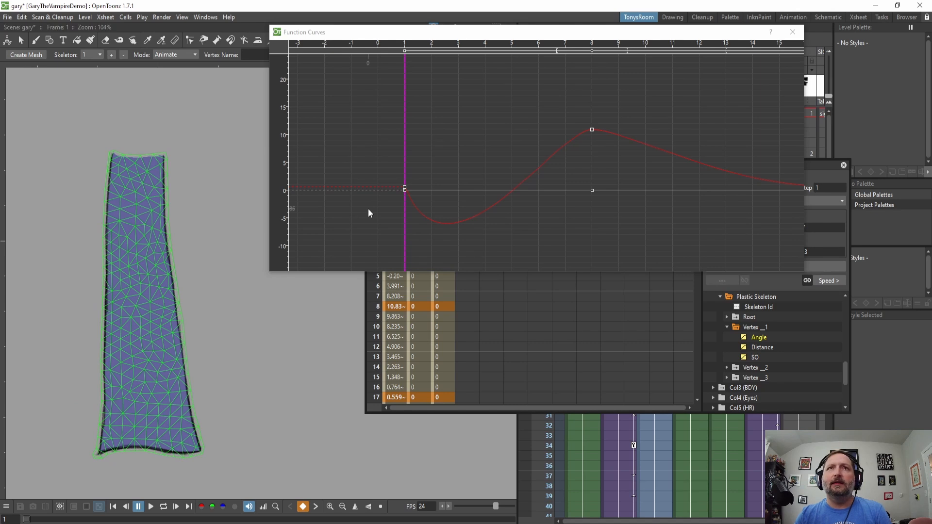
key("ctrl+z")
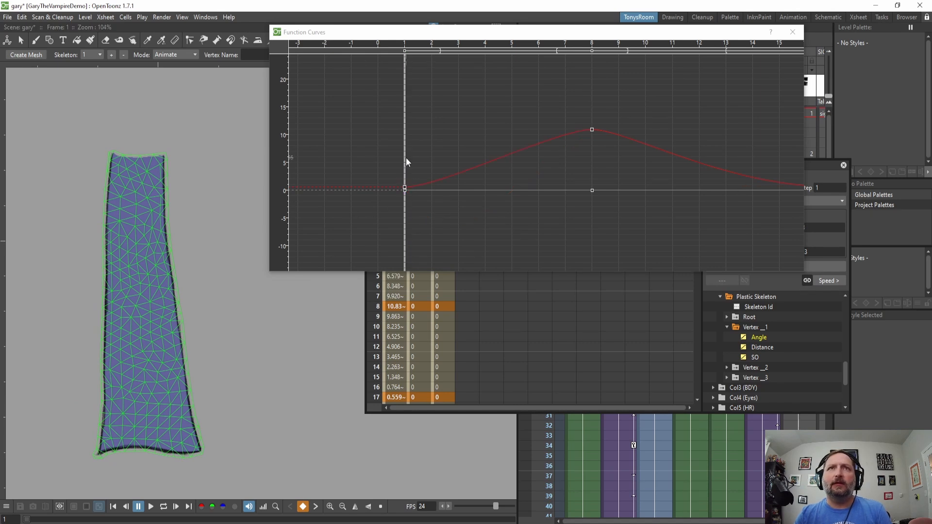
Flatten the outgoing handle of the frame 1 key on the Vertex _1 Angle curve.
left_click_drag(406, 158, 532, 193)
left_click(405, 188)
left_click_drag(430, 171, 412, 199)
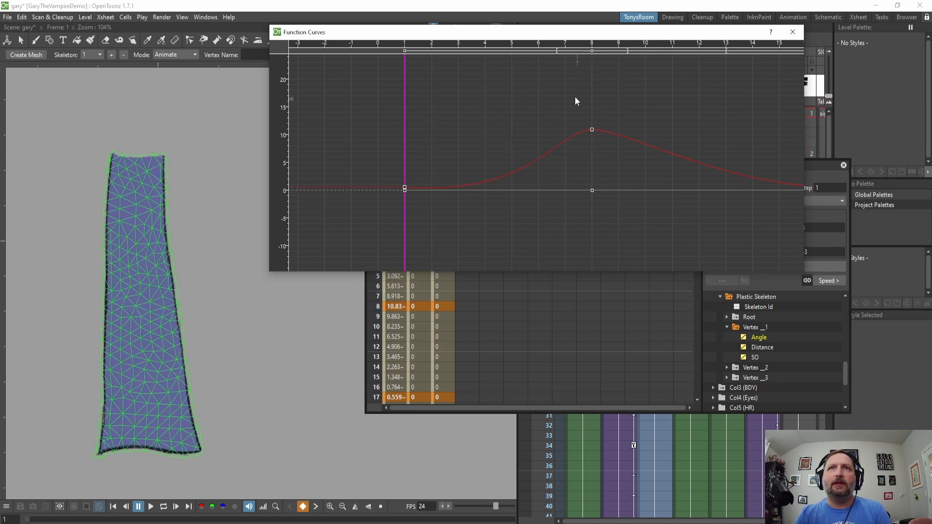
Set the segment between frames 1 and 8 to Ease In / Ease Out interpolation.
left_click(541, 151)
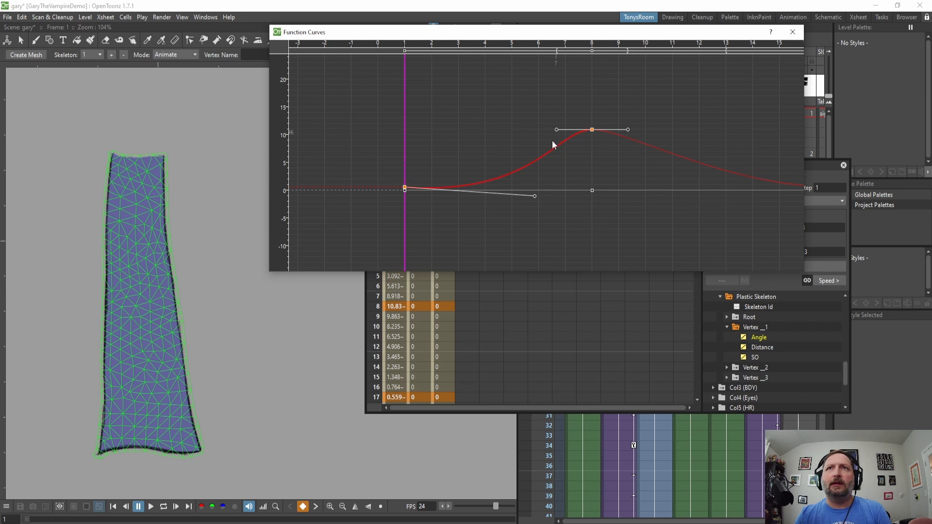
right_click(531, 161)
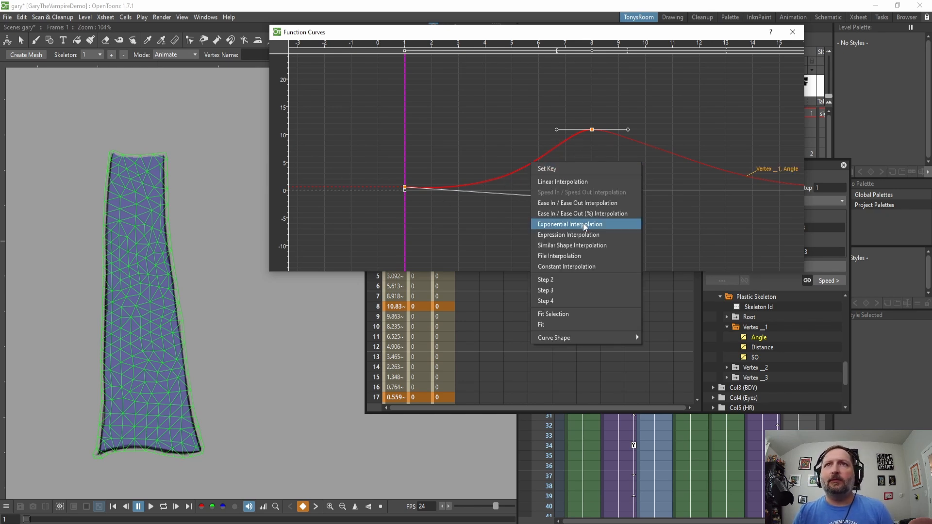
left_click(574, 203)
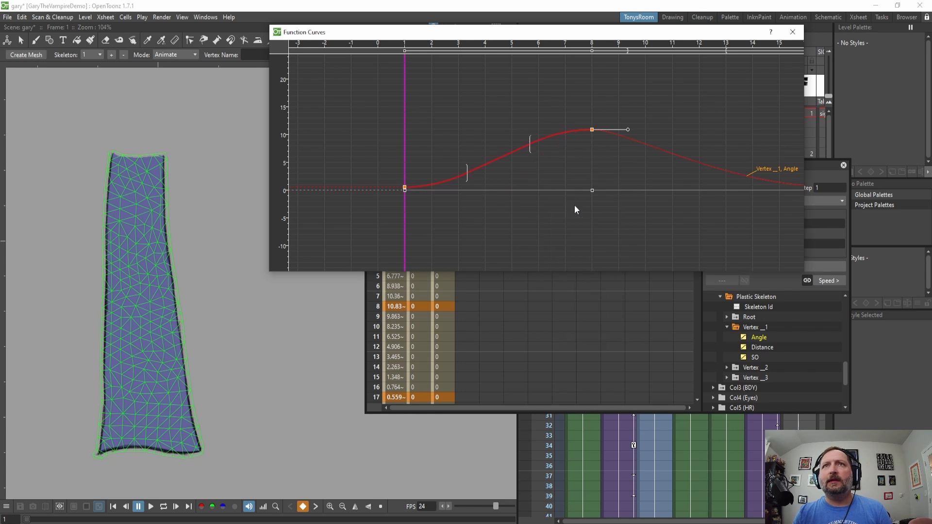
Switch the frames 1–8 segment to Speed In / Speed Out interpolation and lengthen the frame 8 key's handles.
right_click(514, 150)
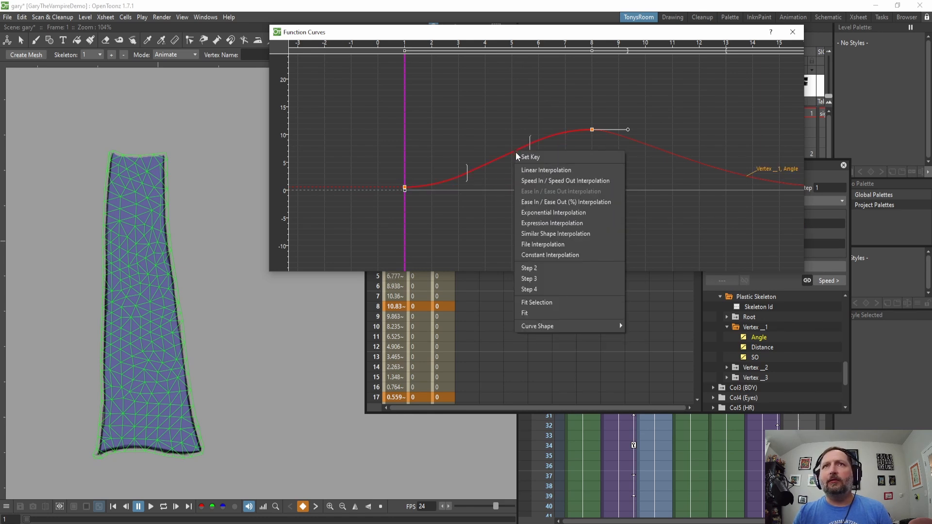
left_click(516, 179)
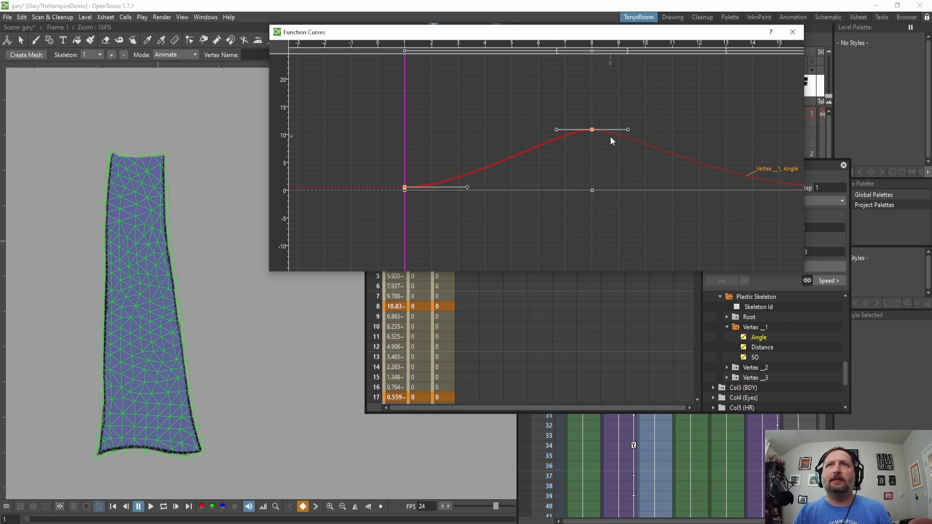
left_click_drag(627, 129, 672, 120)
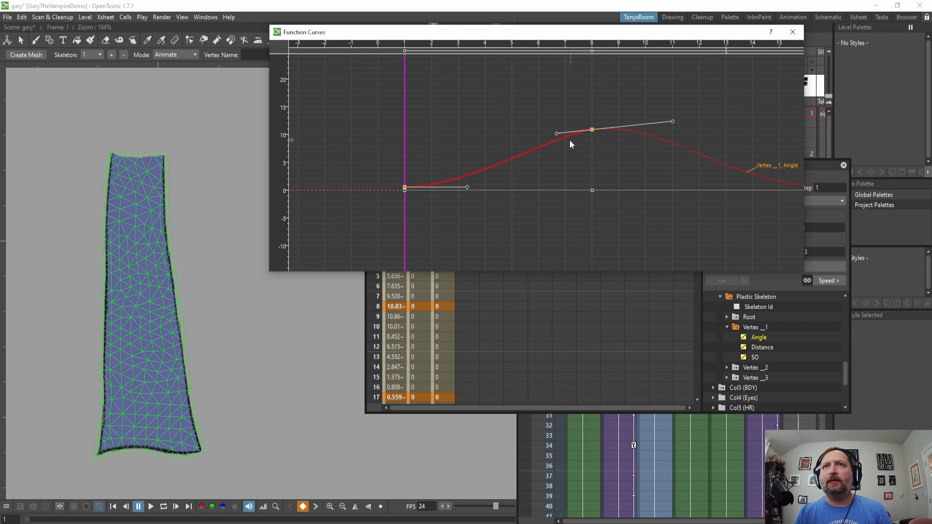
left_click_drag(557, 134, 527, 133)
Pull the handle of the frame 23 key upward to raise that part of the Angle curve.
left_click_drag(645, 171, 572, 164)
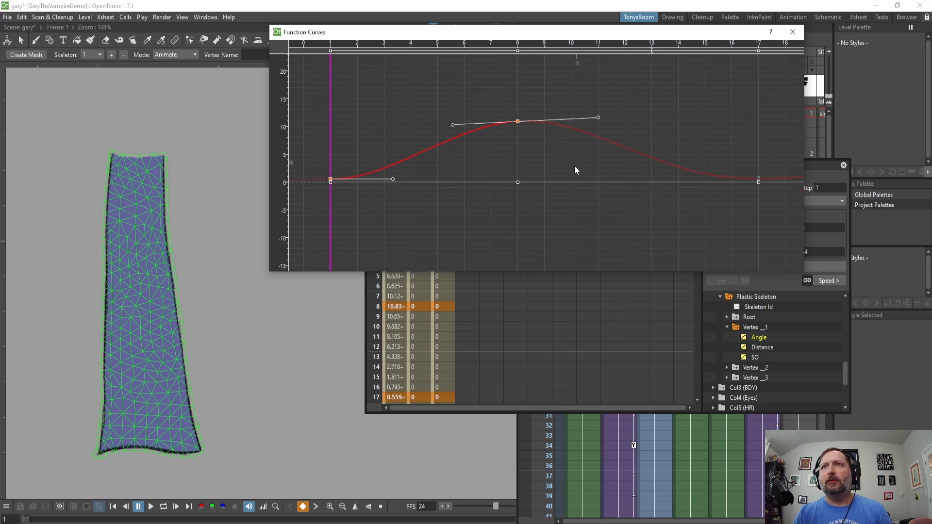
left_click_drag(331, 251, 544, 247)
left_click(88, 519)
left_click_drag(88, 520, 104, 519)
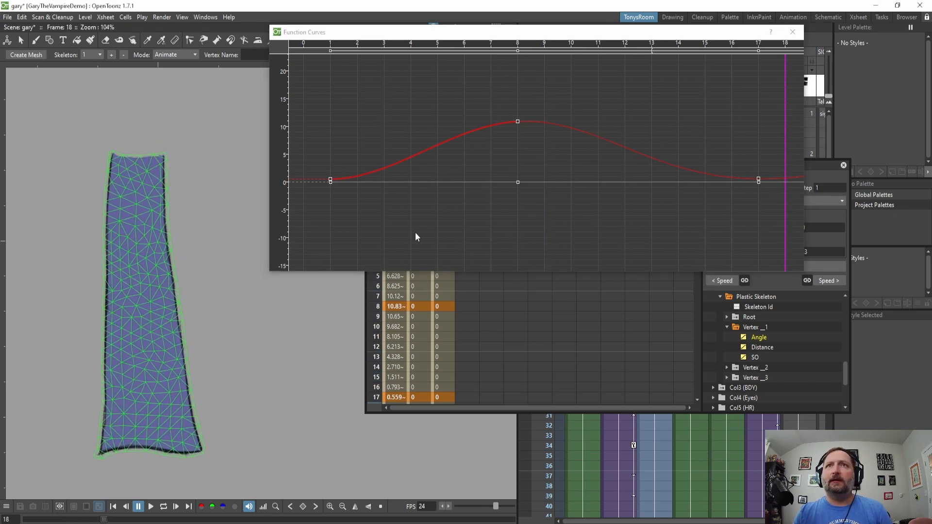
scroll(496, 199, "down", 5)
scroll(487, 173, "up", 4)
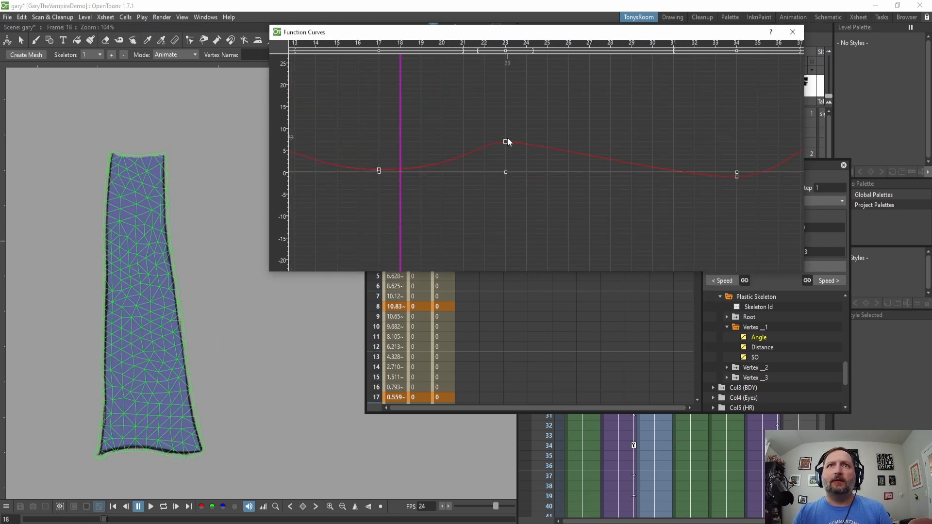
left_click(506, 141)
left_click_drag(525, 142, 581, 121)
left_click_drag(645, 152, 498, 155)
scroll(498, 158, "down", 4)
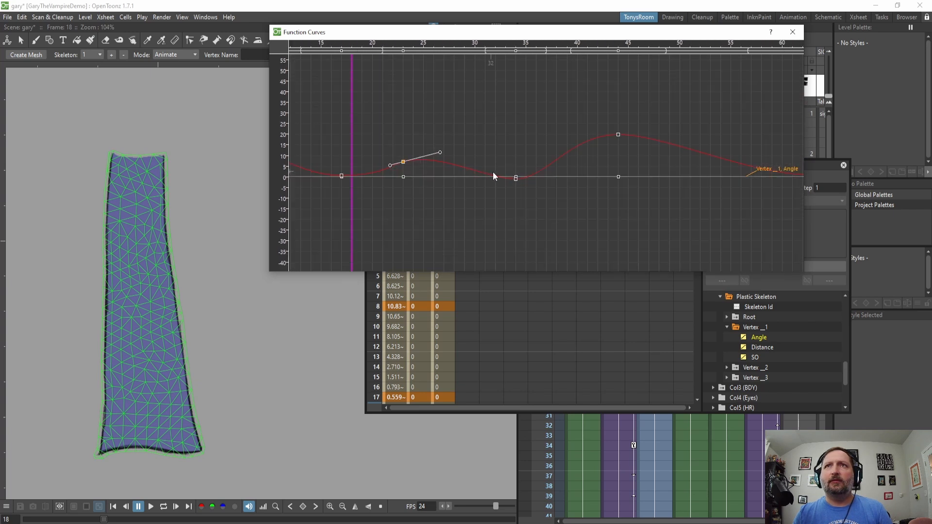
left_click_drag(643, 146, 484, 153)
left_click_drag(714, 154, 514, 180)
left_click_drag(691, 179, 508, 165)
scroll(612, 182, "up", 5)
scroll(553, 175, "down", 3)
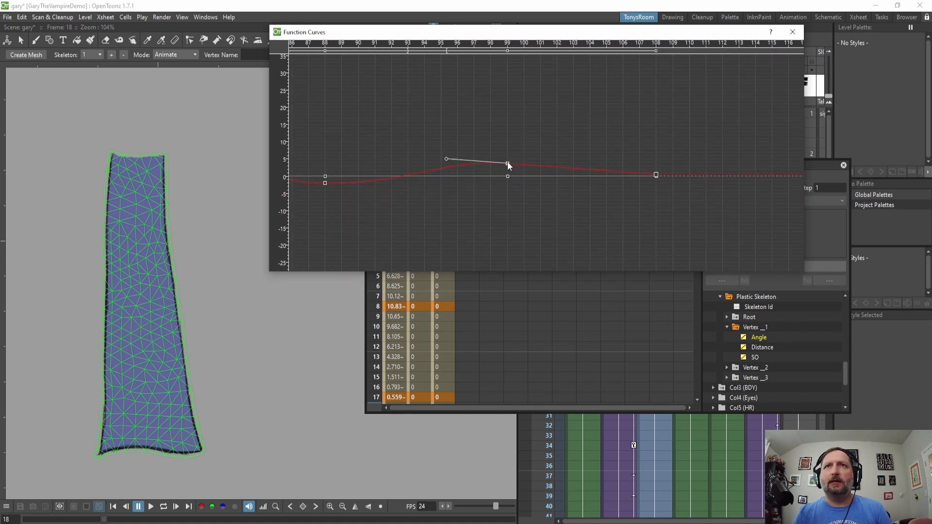
Set the segment between the keys at frames 99 and 108 to Speed In / Speed Out interpolation.
right_click(531, 164)
left_click(578, 204)
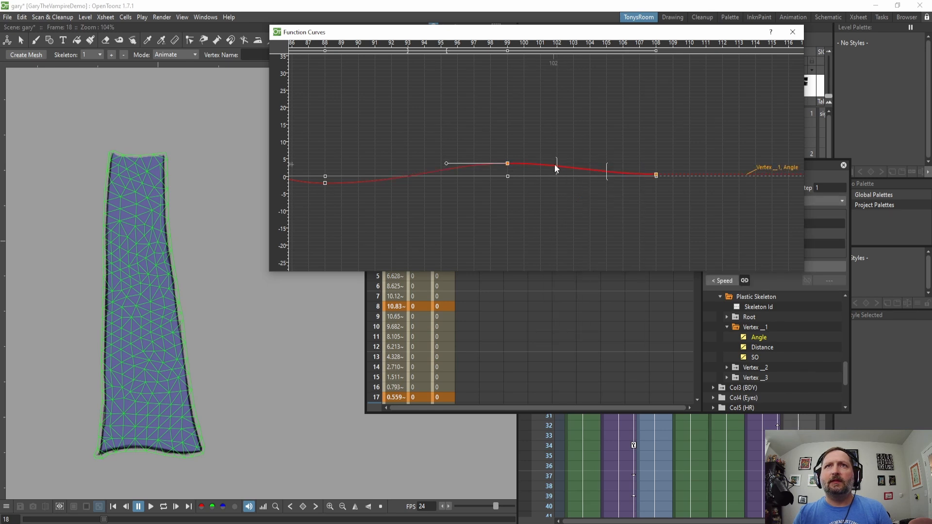
right_click(565, 164)
left_click(596, 194)
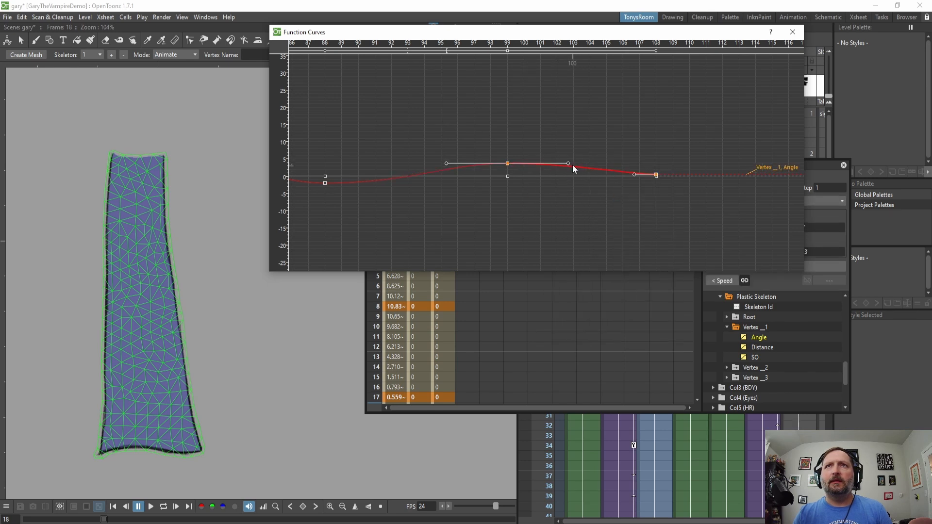
Adjust the handles of the frame 99 and 108 keys to smooth the end of the Angle curve.
left_click_drag(568, 164, 571, 158)
left_click_drag(508, 163, 508, 159)
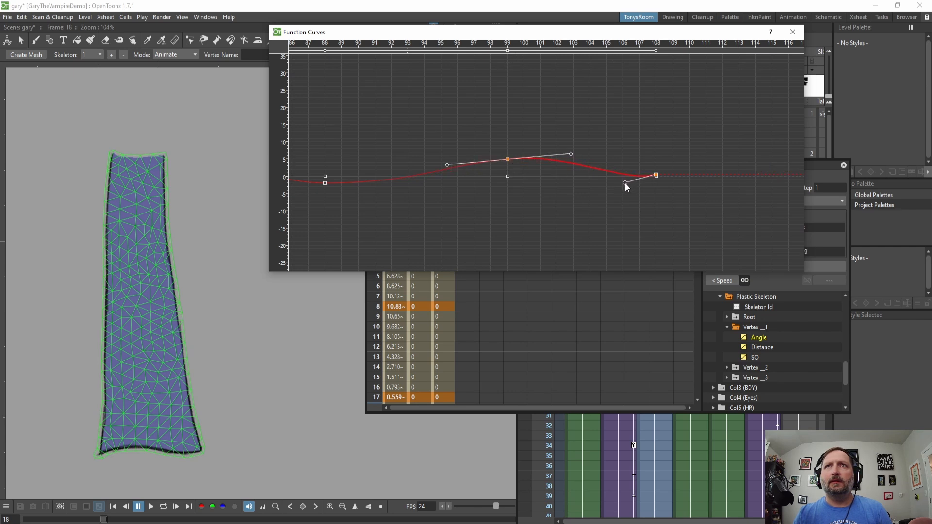
left_click_drag(623, 182, 623, 180)
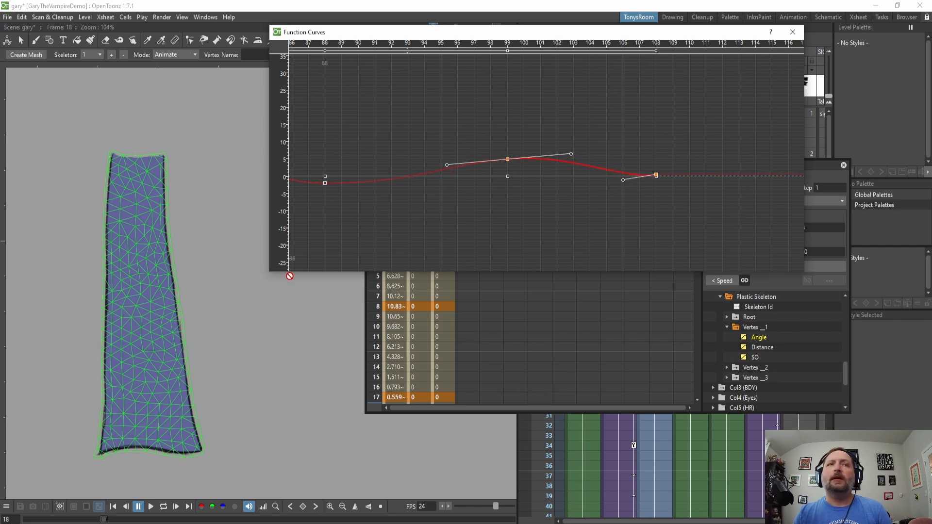
key("l")
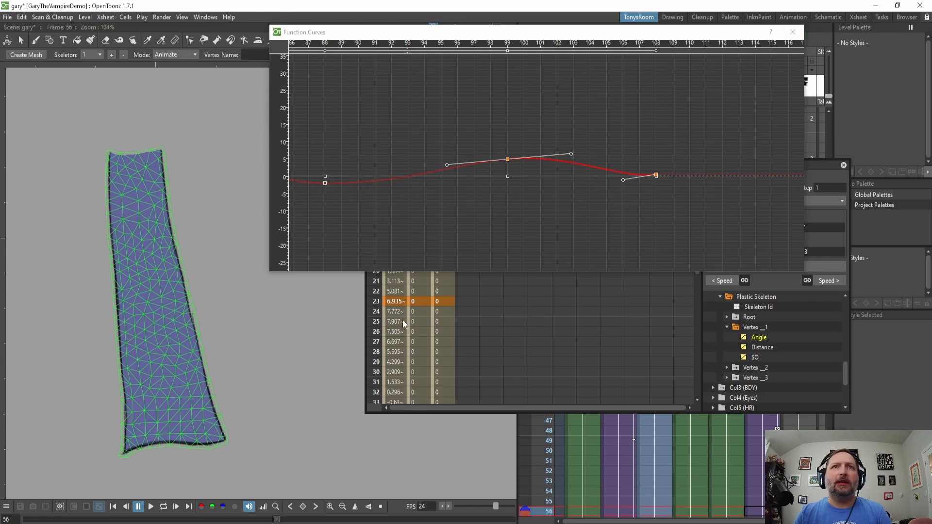
Rotate the cape skeleton's bottom vertex at frame 56, then undo that rotation.
left_click_drag(720, 28, 791, 247)
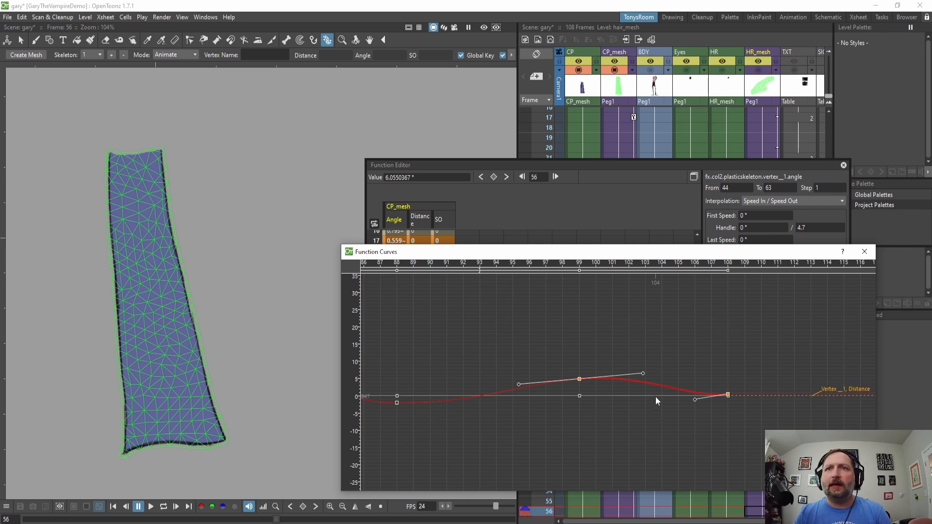
left_click(612, 54)
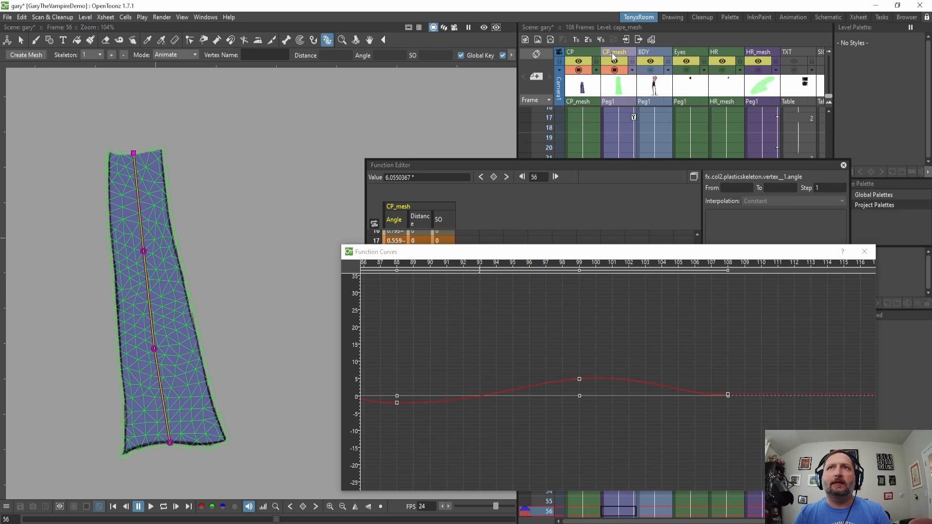
left_click_drag(171, 442, 200, 432)
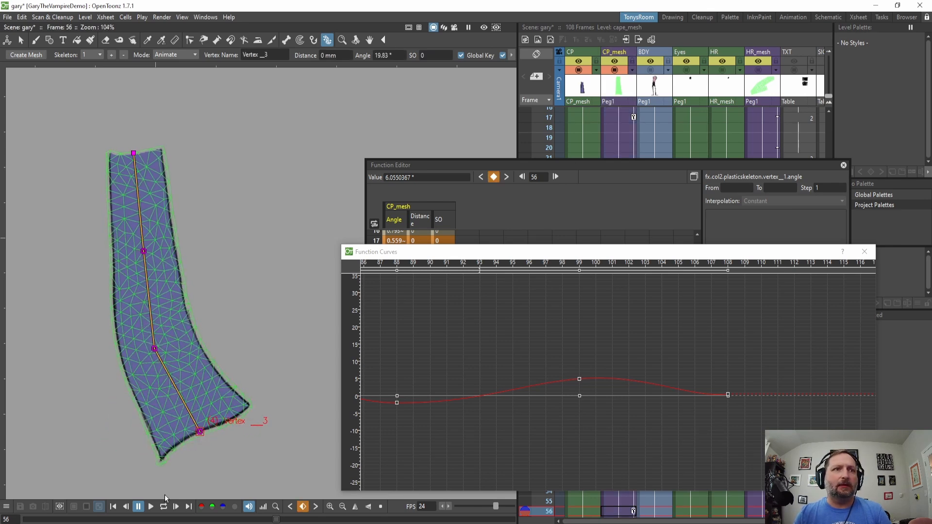
key("ctrl+z")
At frame 6, bend the cape skeleton's bottom vertex to an angle of about -14°.
left_click_drag(178, 519, 50, 513)
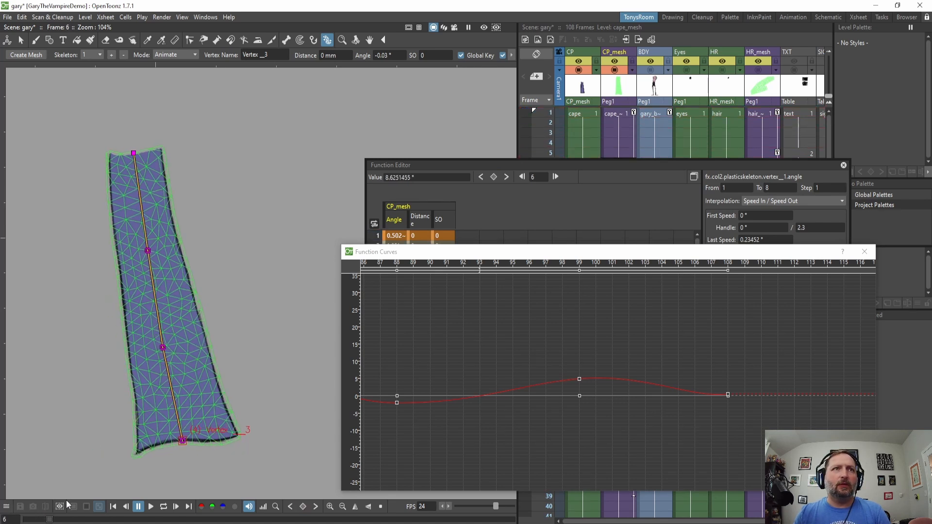
left_click_drag(186, 439, 163, 444)
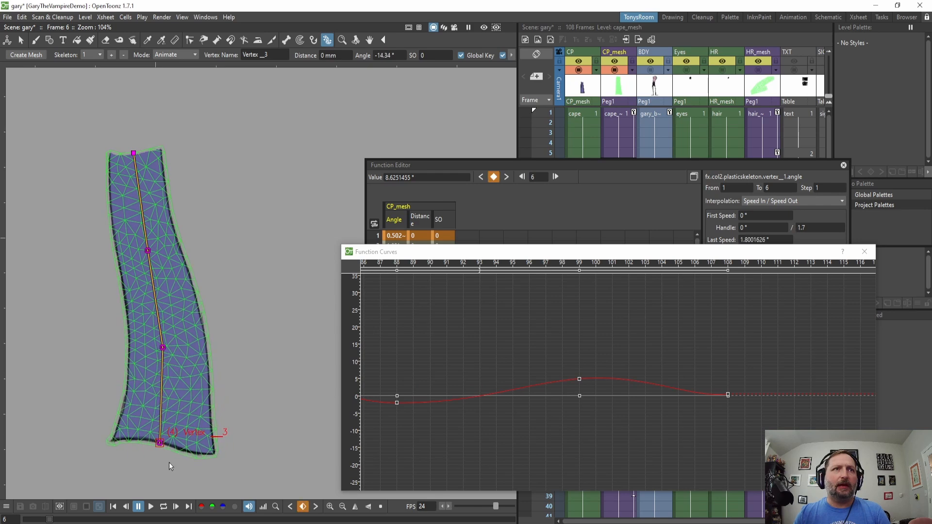
mouse_move(49, 520)
left_mouse_down()
mouse_move(31, 520)
mouse_move(77, 520)
mouse_move(31, 519)
mouse_move(62, 520)
left_mouse_up()
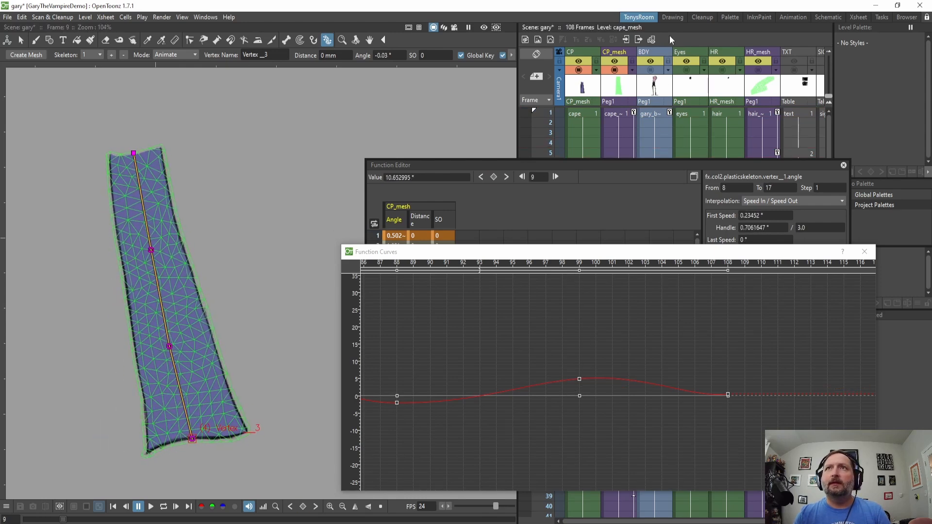
Rearrange the Function Editor and Function Curves windows and display the Vertex _3 Angle curve.
left_click_drag(692, 163, 0, 172)
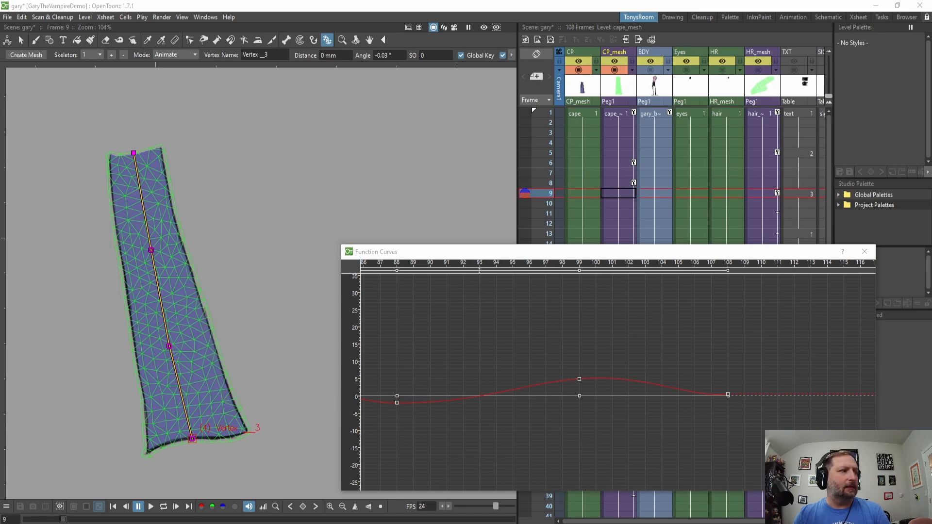
left_click(633, 184)
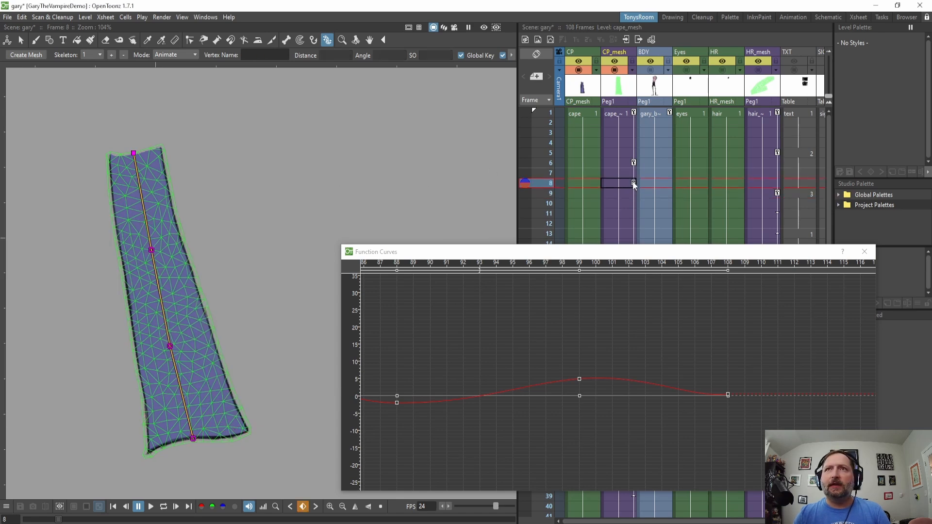
mouse_move(58, 520)
left_mouse_down()
mouse_move(25, 520)
mouse_move(59, 520)
left_mouse_up()
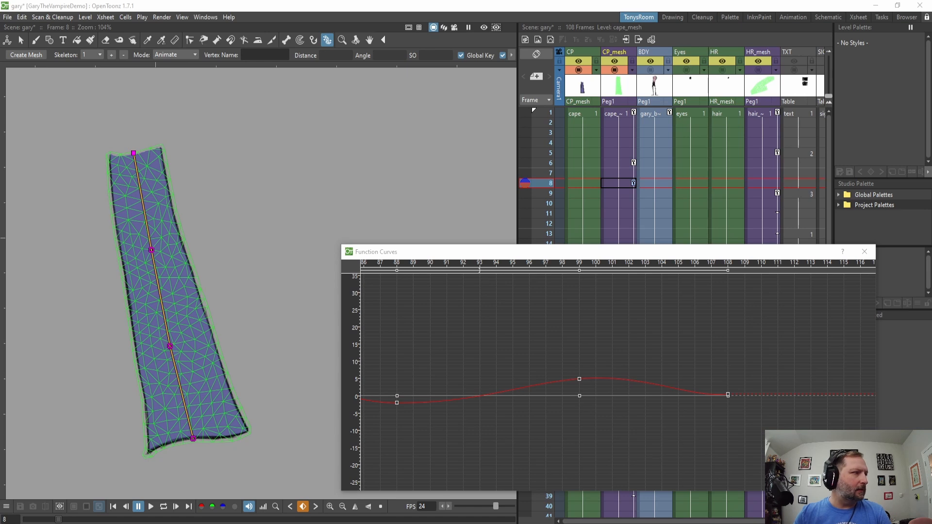
left_click_drag(747, 133, 807, 69)
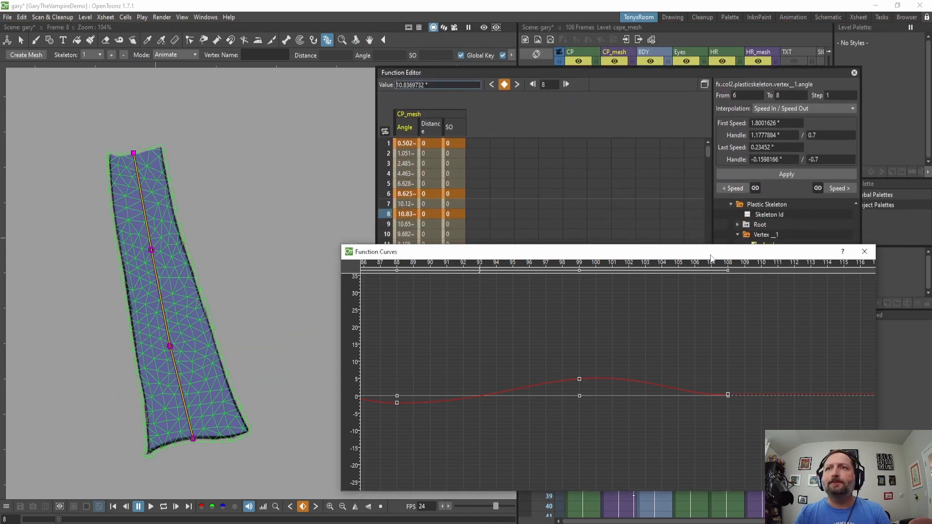
left_click_drag(714, 244, 733, 369)
left_click_drag(735, 380, 739, 338)
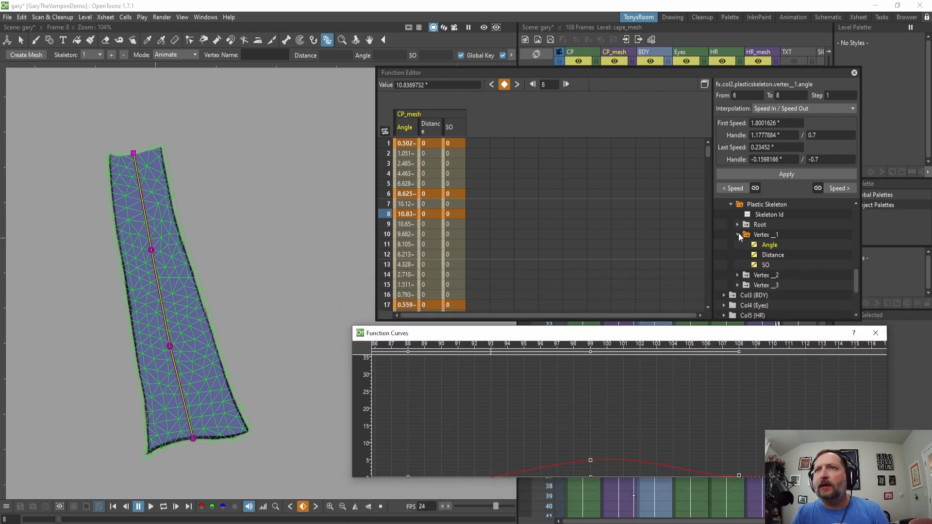
left_click(768, 285)
left_click(764, 236)
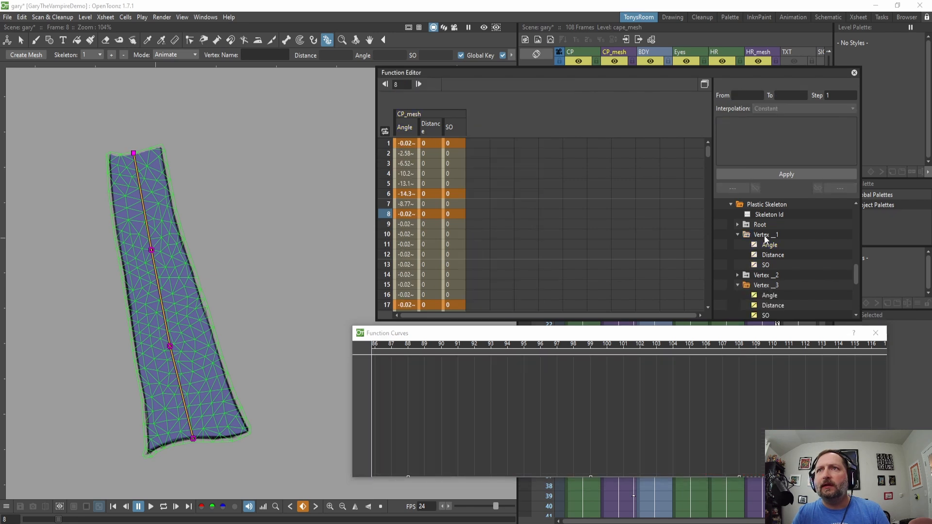
scroll(766, 282, "down", 1)
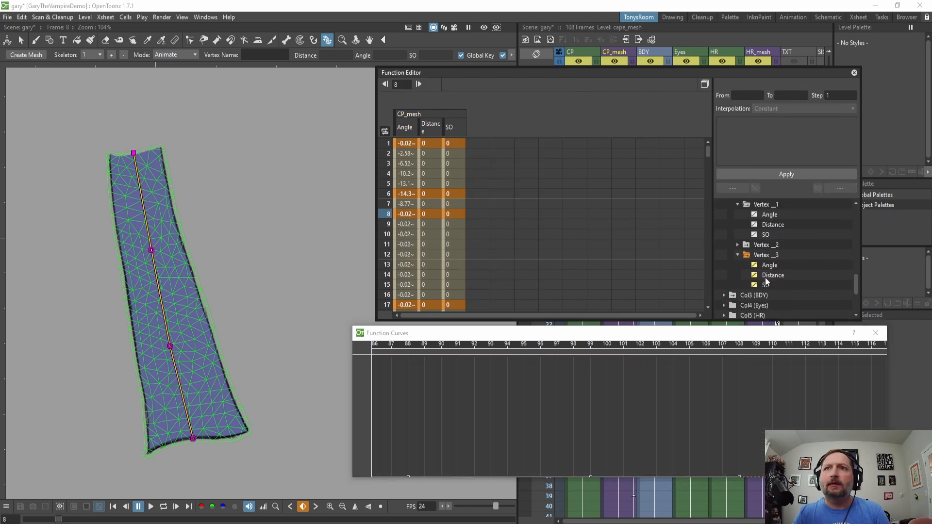
left_click(767, 255)
left_click(767, 254)
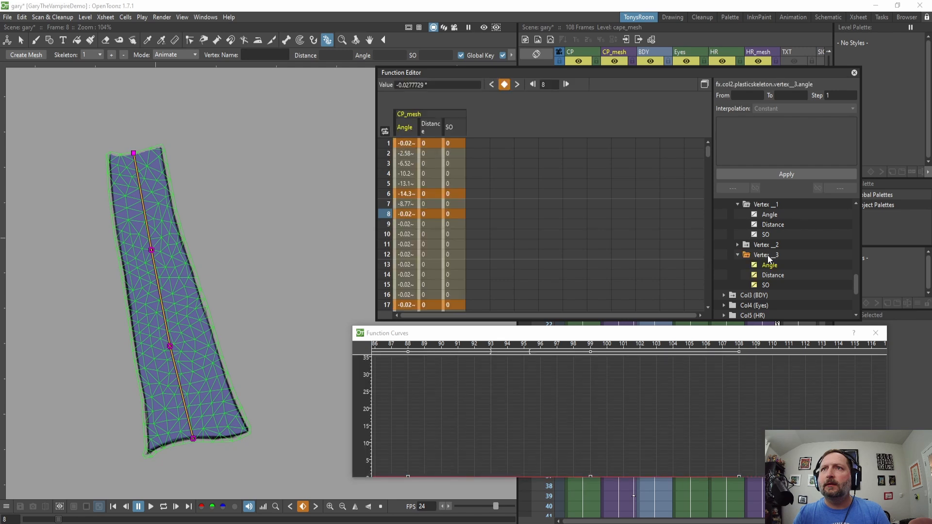
Delete the Vertex _3 Angle key at frame 8.
scroll(545, 407, "down", 4)
scroll(546, 406, "down", 5)
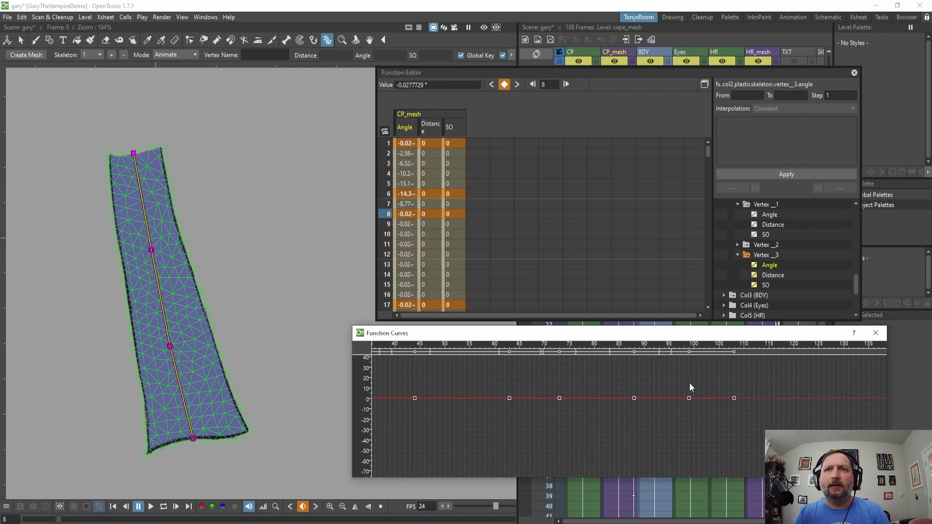
scroll(476, 407, "up", 8)
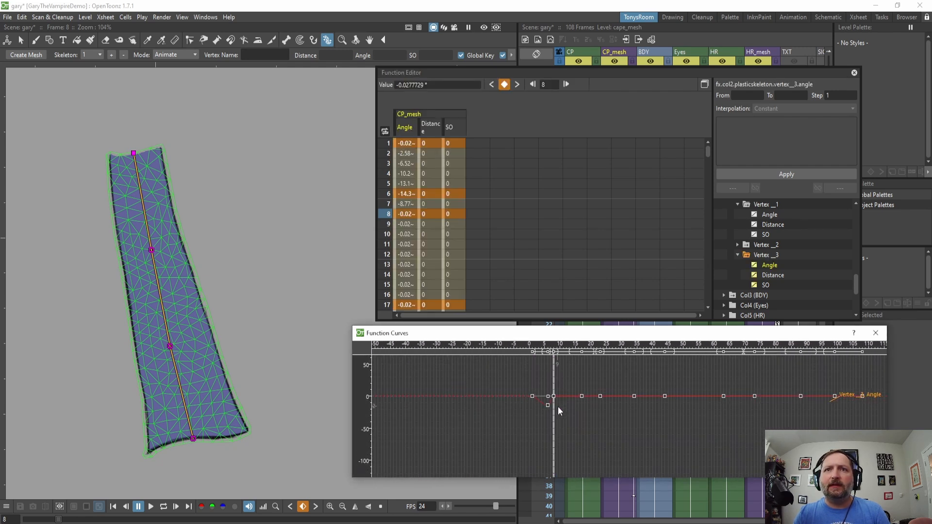
left_click_drag(614, 381, 558, 420)
scroll(524, 420, "up", 2)
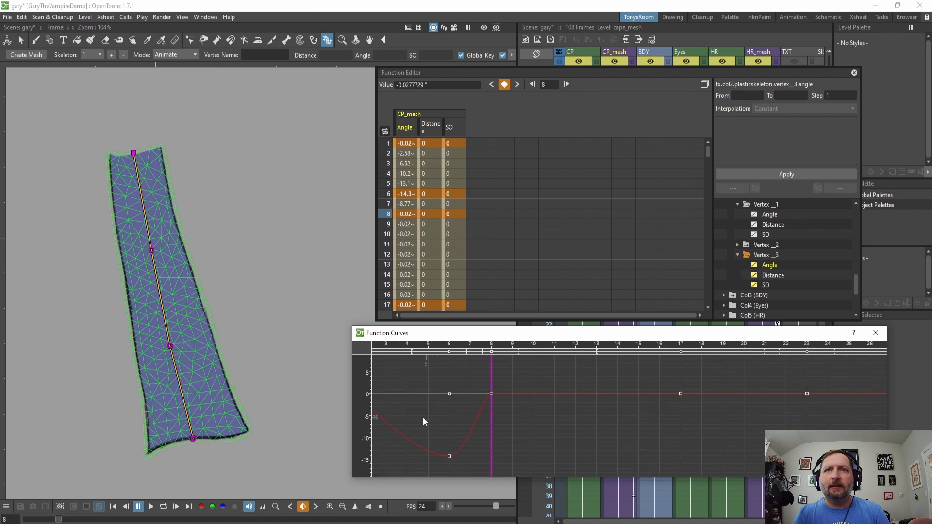
left_click_drag(491, 392, 571, 390)
left_click(564, 389)
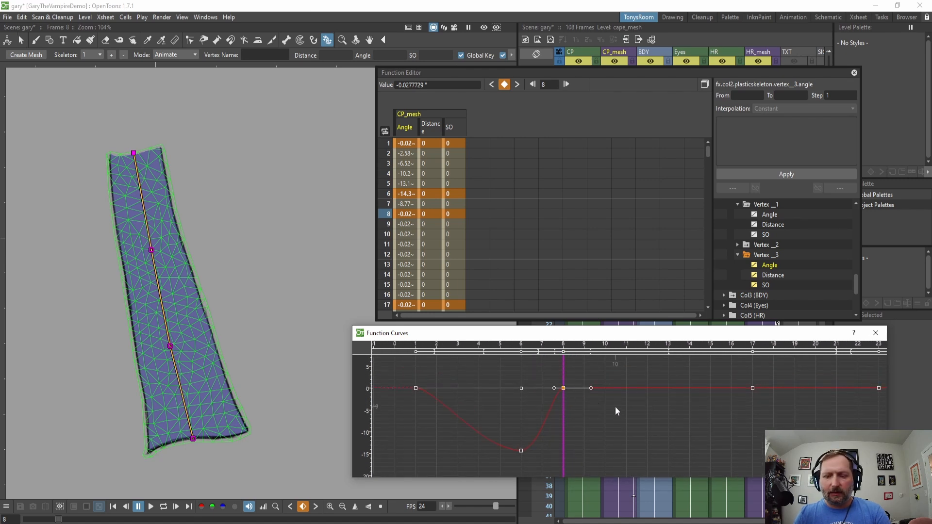
key("Delete")
Delete the remaining Vertex _3 Angle keys from frame 17 through frame 108.
left_click_drag(701, 402, 562, 410)
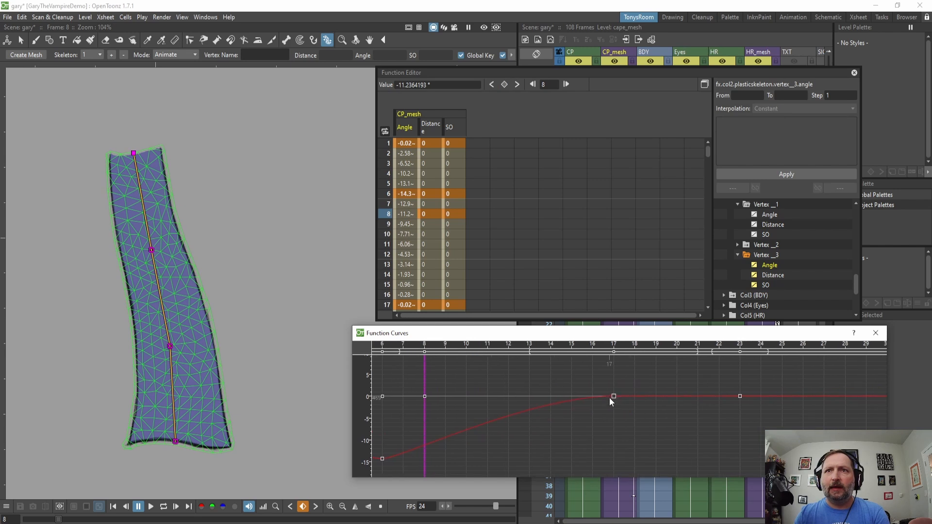
left_click(613, 396)
key("Delete")
left_click_drag(755, 403, 607, 406)
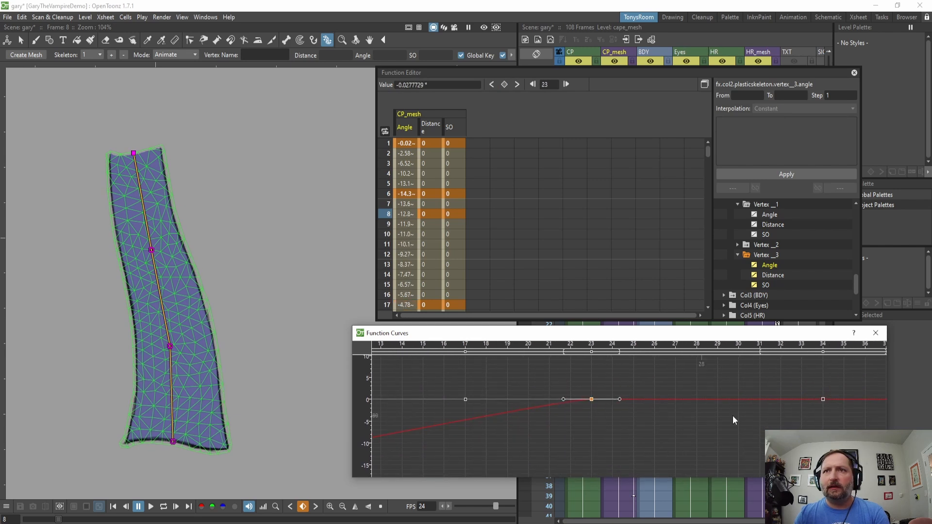
key("Delete")
left_click(823, 399)
key("Delete")
left_click_drag(835, 408, 584, 411)
left_click(784, 400)
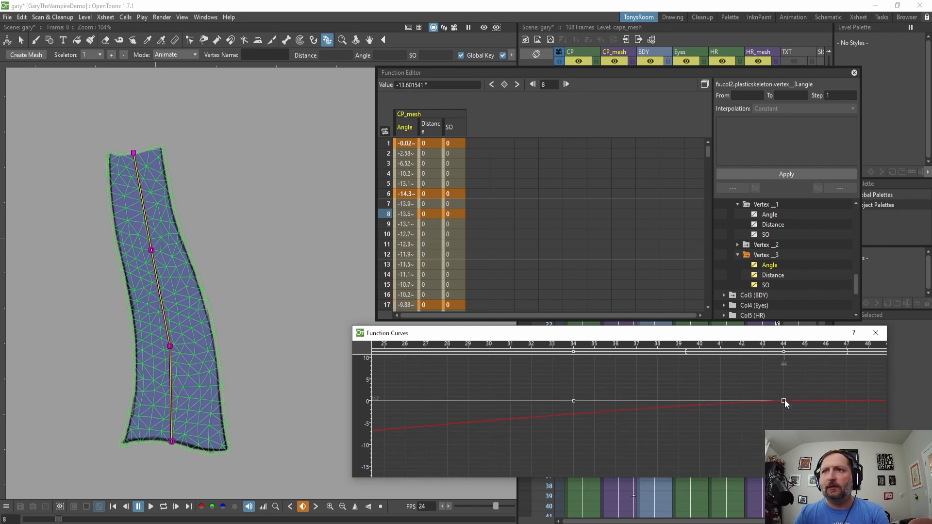
key("Delete")
left_click_drag(823, 413, 610, 412)
left_click_drag(856, 415, 590, 414)
left_click(704, 398)
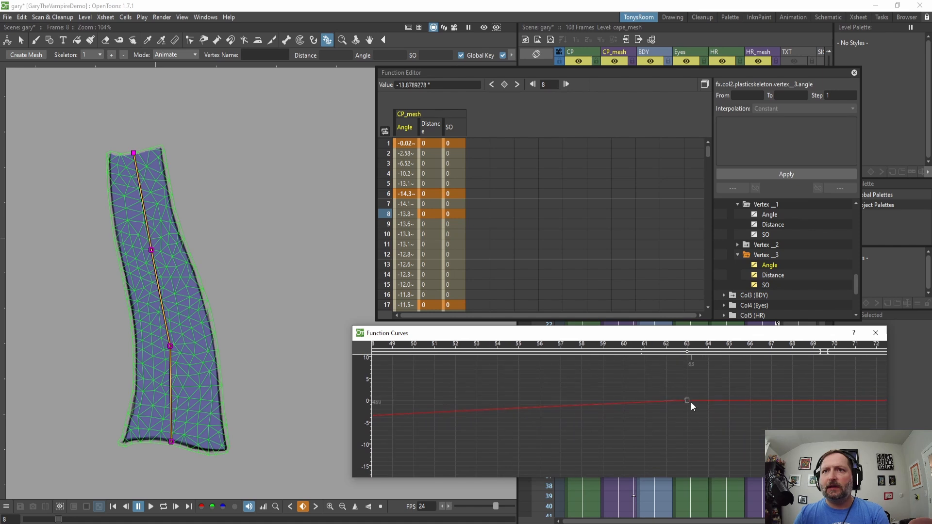
key("Delete")
left_click_drag(726, 436, 585, 438)
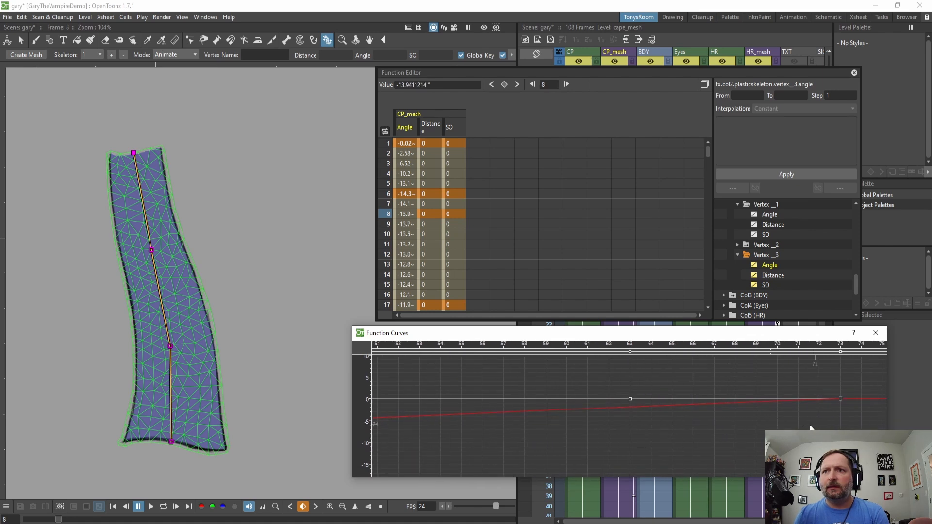
left_click_drag(816, 422, 567, 410)
left_click(522, 401)
key("Delete")
left_click_drag(689, 406, 524, 404)
left_click(671, 400)
key("Delete")
left_click_drag(751, 412, 523, 416)
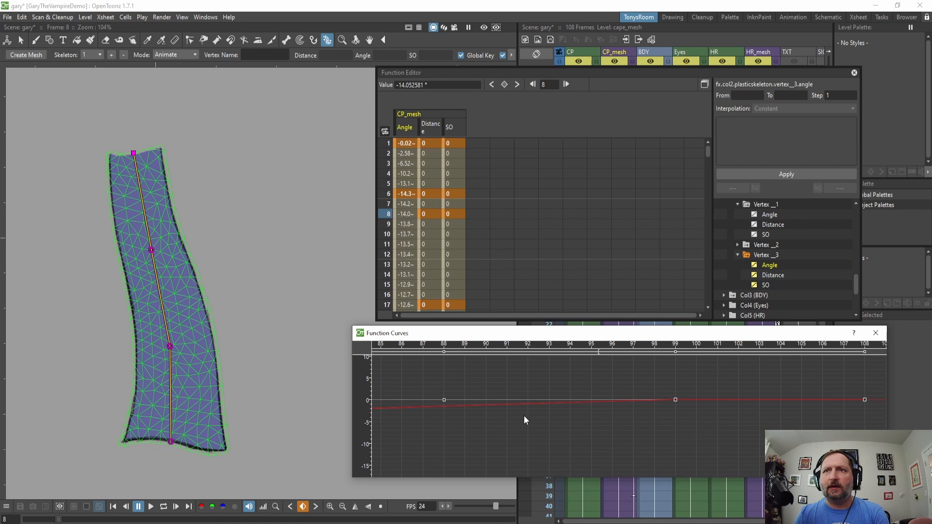
left_click(672, 399)
key("Delete")
left_click_drag(688, 404, 616, 403)
left_click(600, 400)
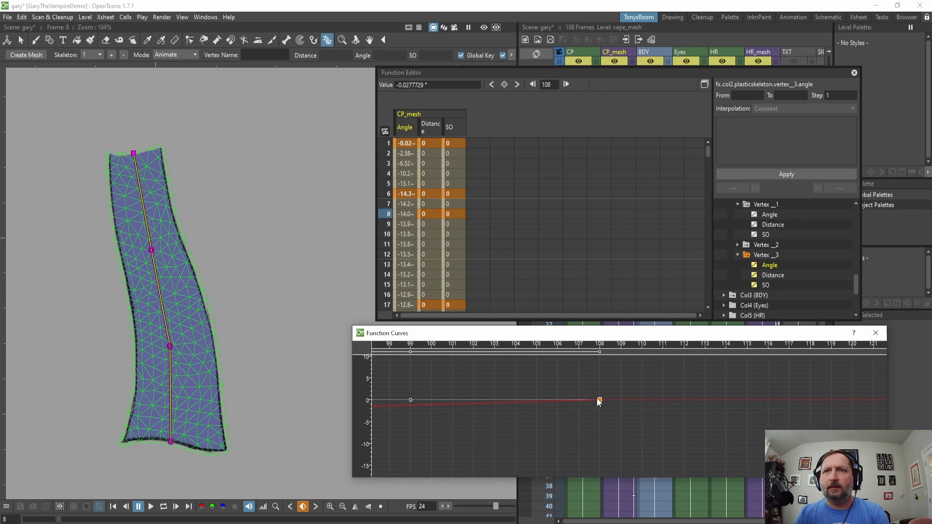
key("Delete")
At frame 13, bend the cape skeleton's bottom vertex to an angle of about 23°.
scroll(621, 425, "down", 6)
left_click_drag(478, 436, 727, 438)
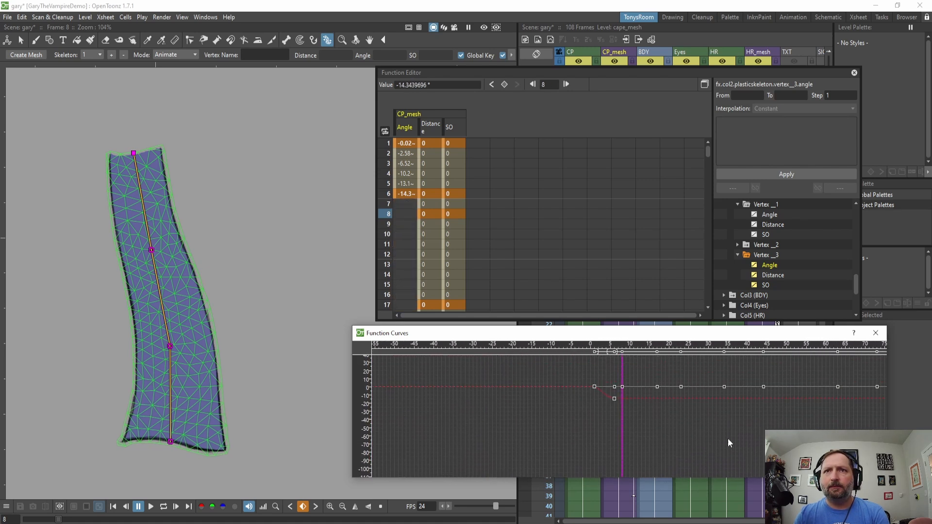
scroll(607, 414, "up", 6)
left_click_drag(585, 410, 614, 464)
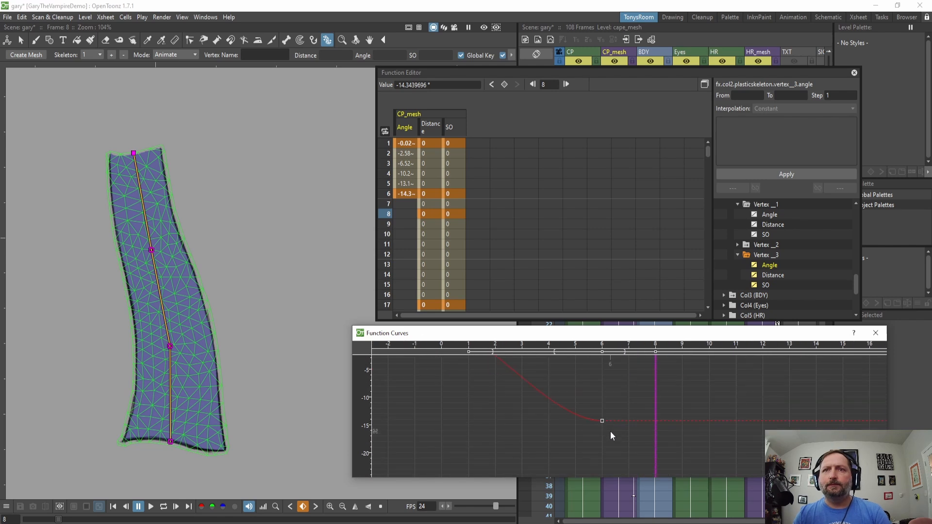
scroll(610, 431, "up", 2)
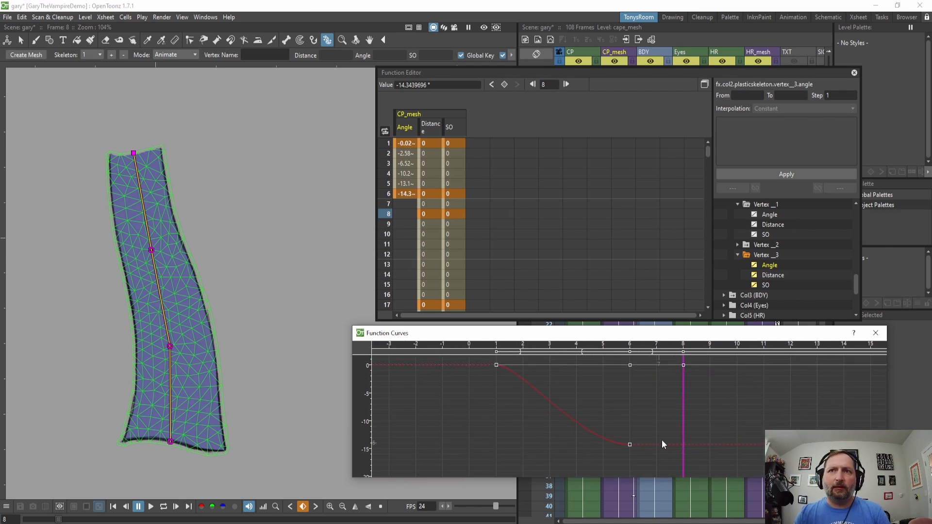
left_click_drag(682, 425, 818, 440)
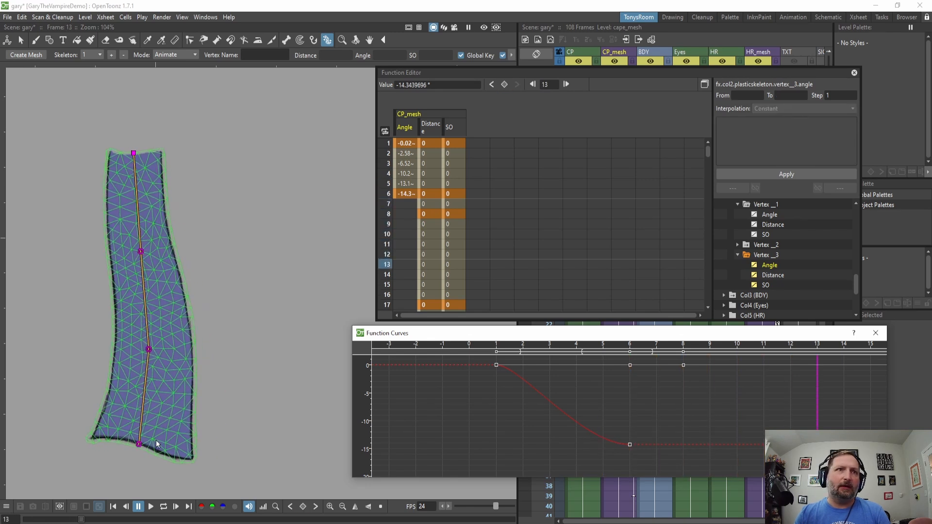
left_click_drag(139, 443, 192, 427)
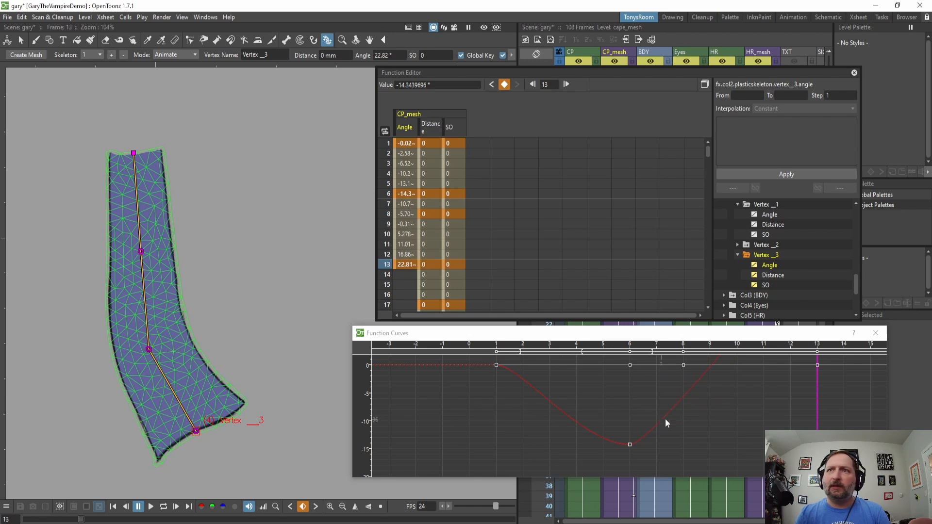
Set the Vertex _3 Angle segment between frames 6 and 13 to Ease In / Ease Out interpolation.
left_click_drag(765, 402, 731, 459)
left_click_drag(742, 425, 741, 371)
scroll(673, 419, "down", 2)
scroll(673, 418, "down", 3)
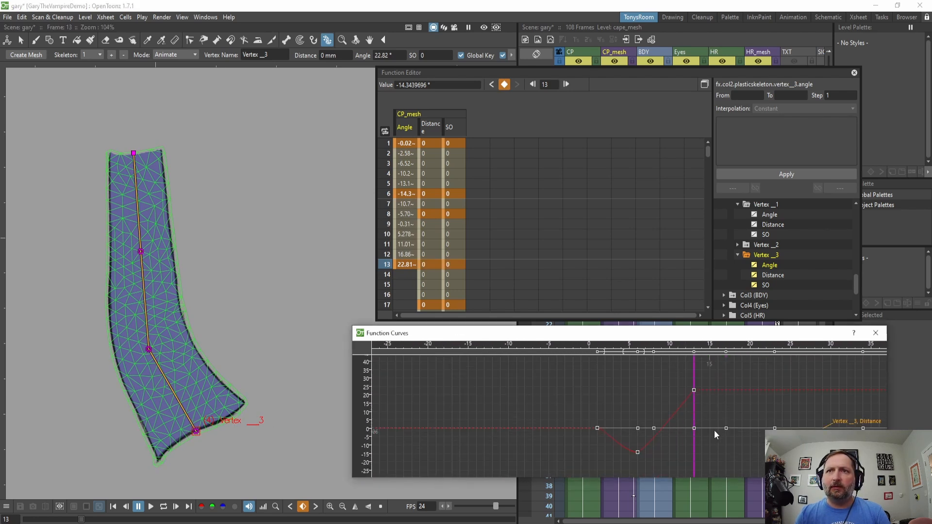
left_click(645, 405)
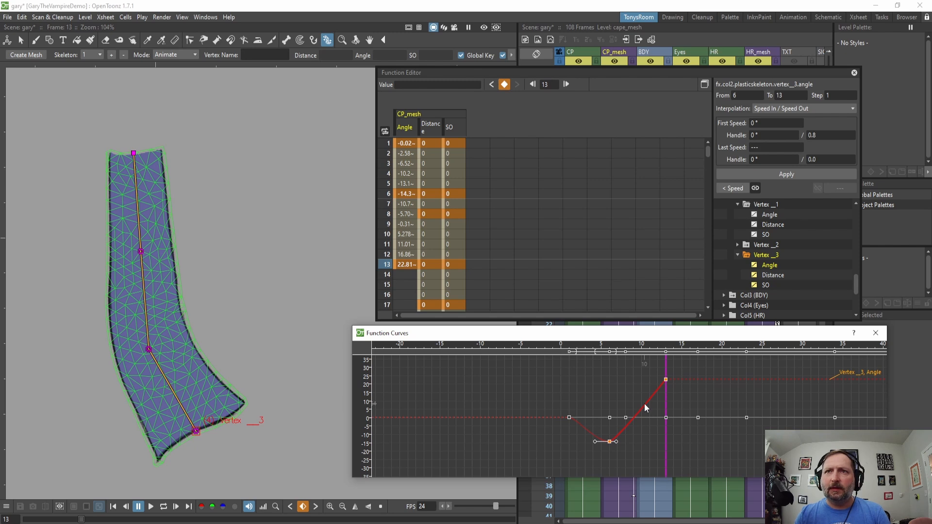
right_click(645, 403)
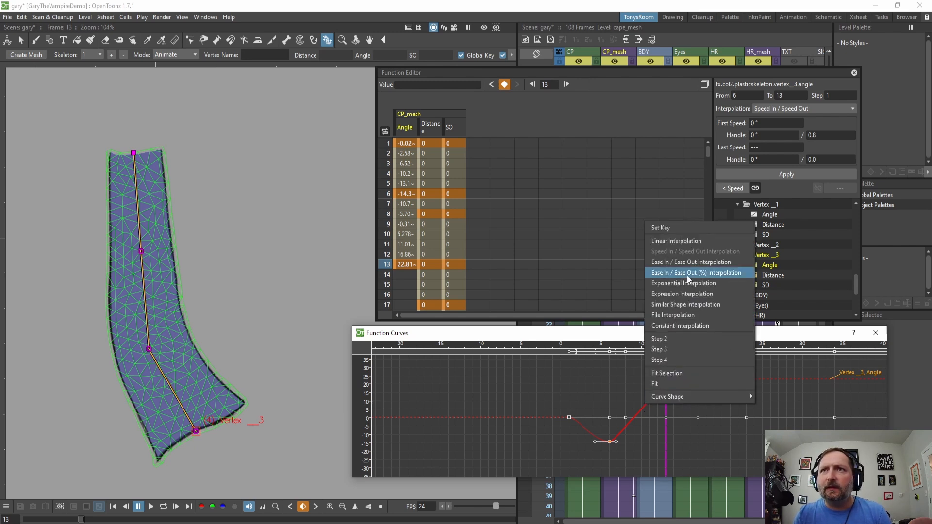
left_click(615, 389)
left_click(664, 381)
left_click(650, 395)
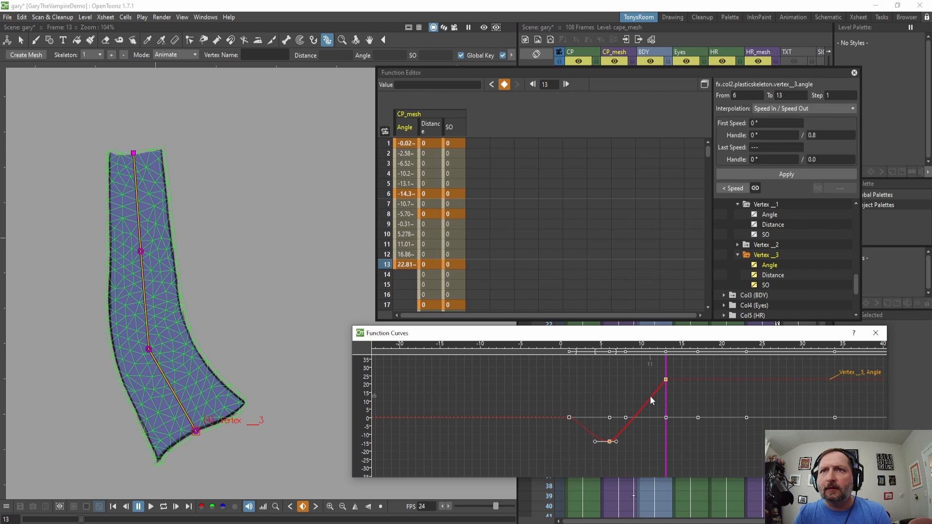
right_click(651, 395)
left_click(684, 256)
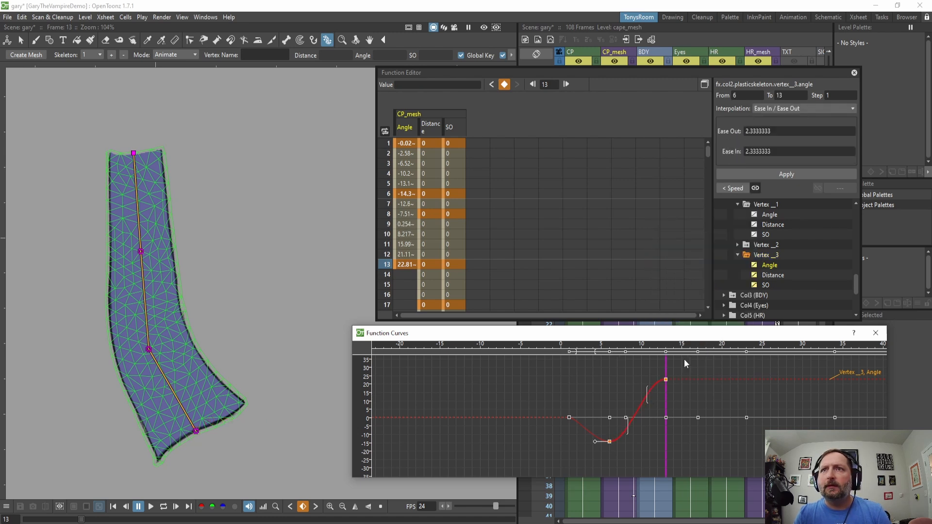
Set the Vertex _3 Angle segment between frames 6 and 13 to Speed In / Speed Out interpolation.
right_click(649, 389)
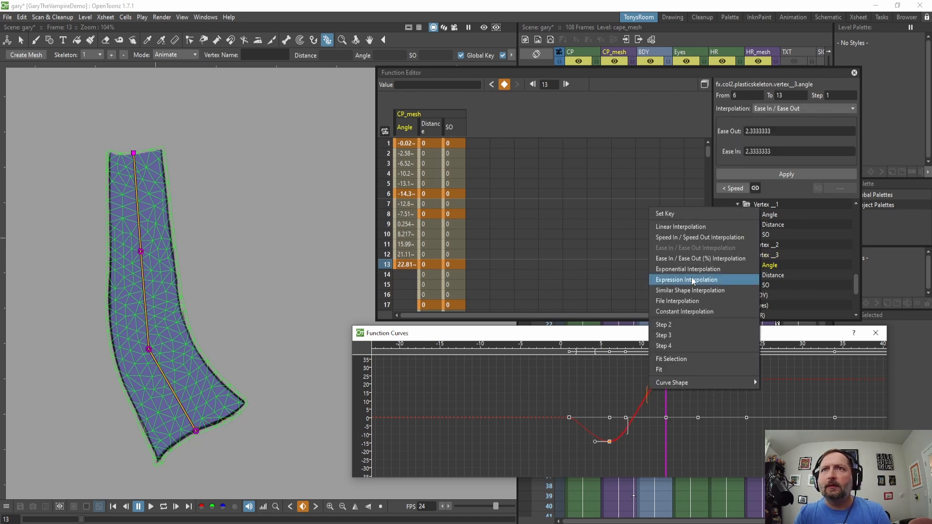
left_click(687, 238)
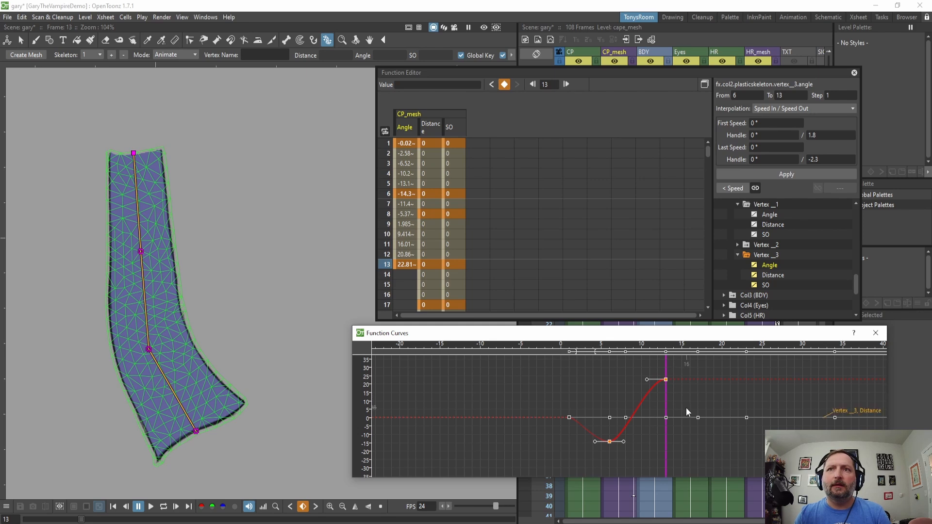
Open the Animation preferences and check the Default Interpolation setting, leaving it at Speed In / Speed Out.
left_click(7, 17)
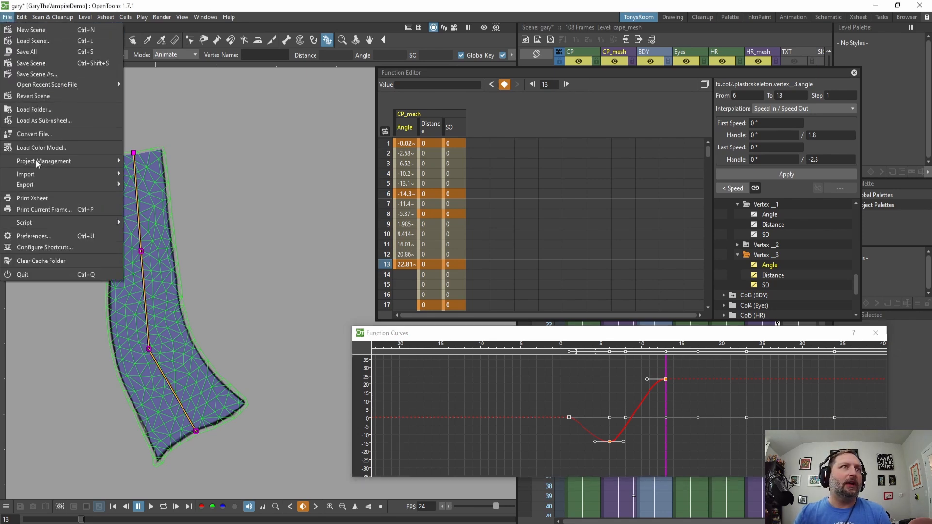
left_click(36, 236)
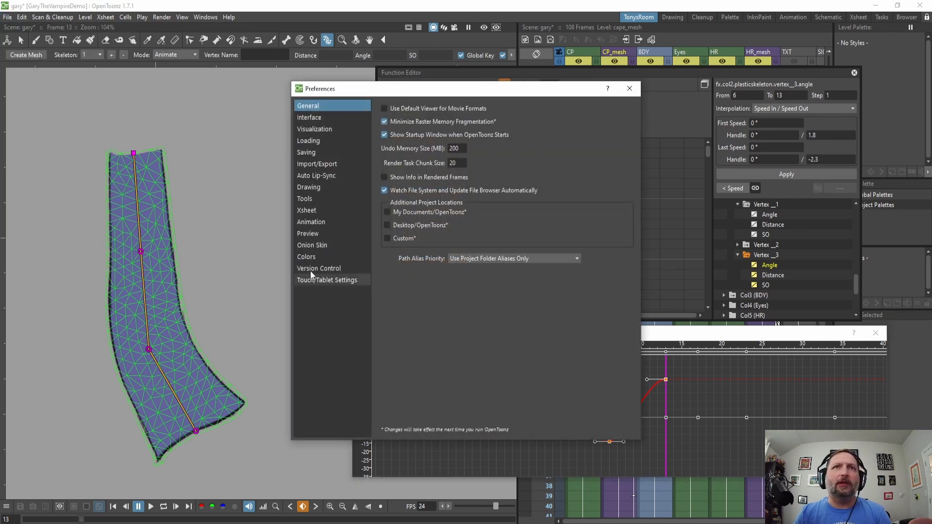
left_click(311, 221)
left_click(458, 111)
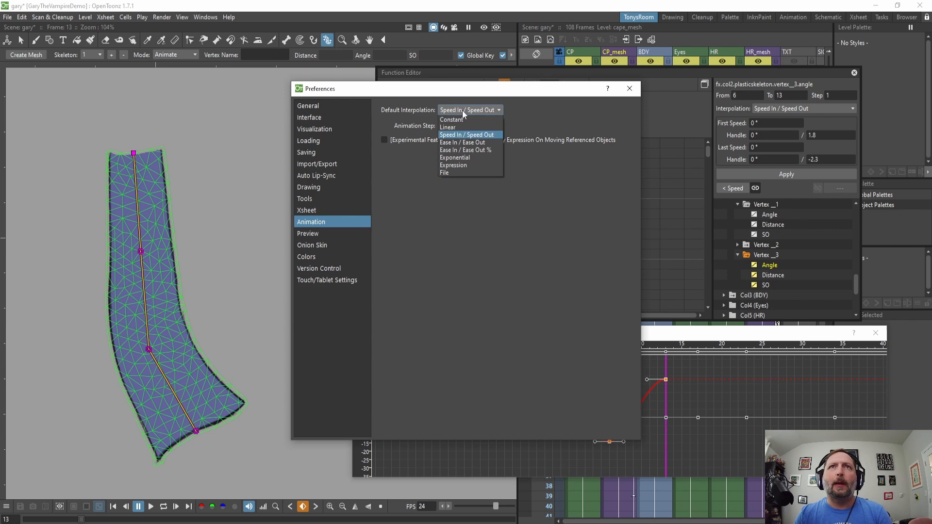
left_click(462, 110)
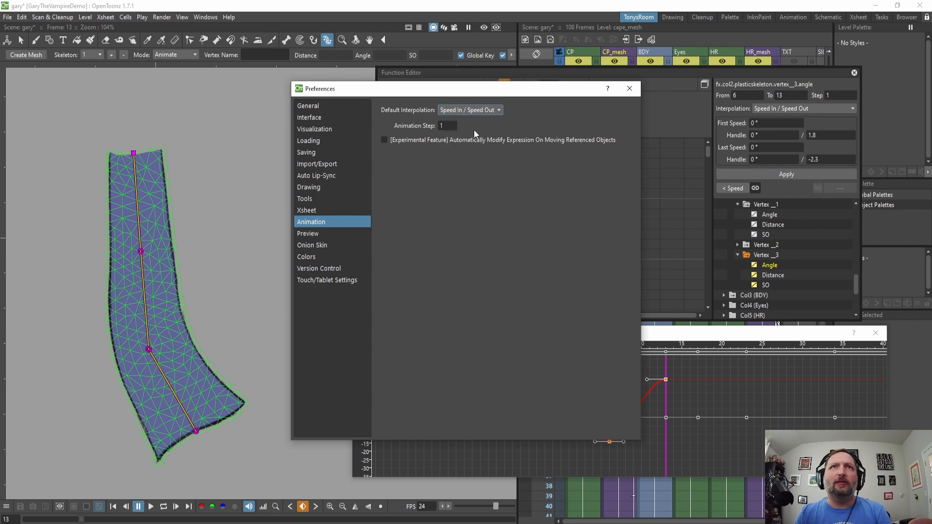
left_click(630, 88)
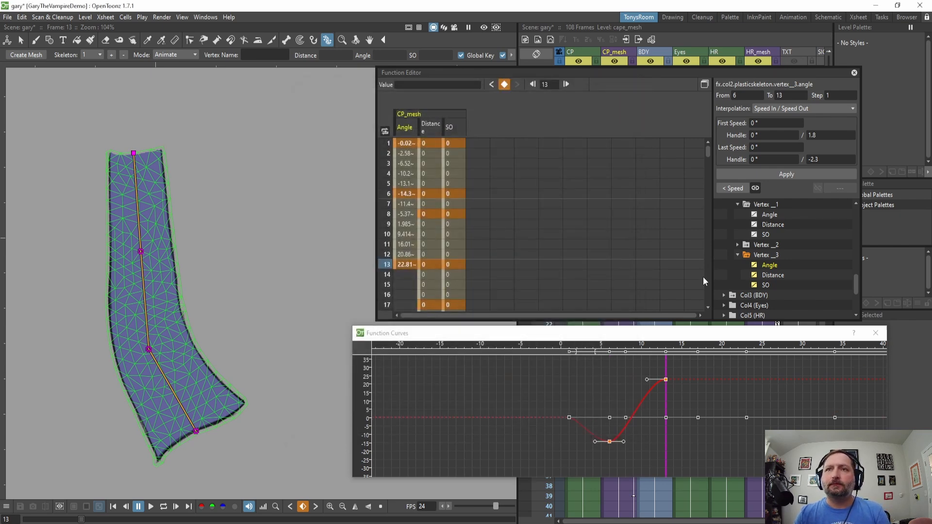
Bend the cape's bottom vertex at frames 21, 31 and 37 to about -17°, 20° and -22°.
left_click_drag(727, 335, 716, 319)
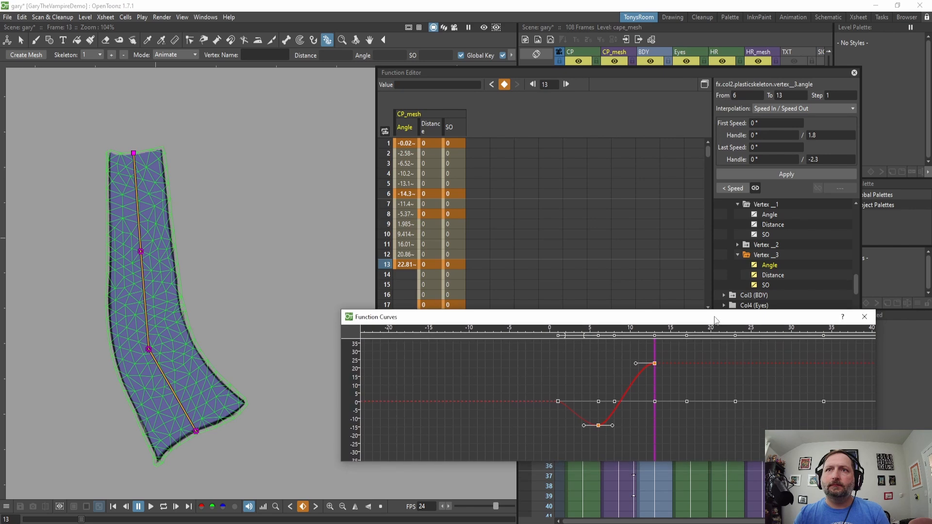
left_click_drag(656, 388, 719, 412)
left_click_drag(190, 434, 129, 443)
left_click_drag(520, 412, 601, 416)
left_click_drag(121, 445, 171, 437)
left_click_drag(601, 434, 648, 441)
left_click_drag(183, 437, 121, 450)
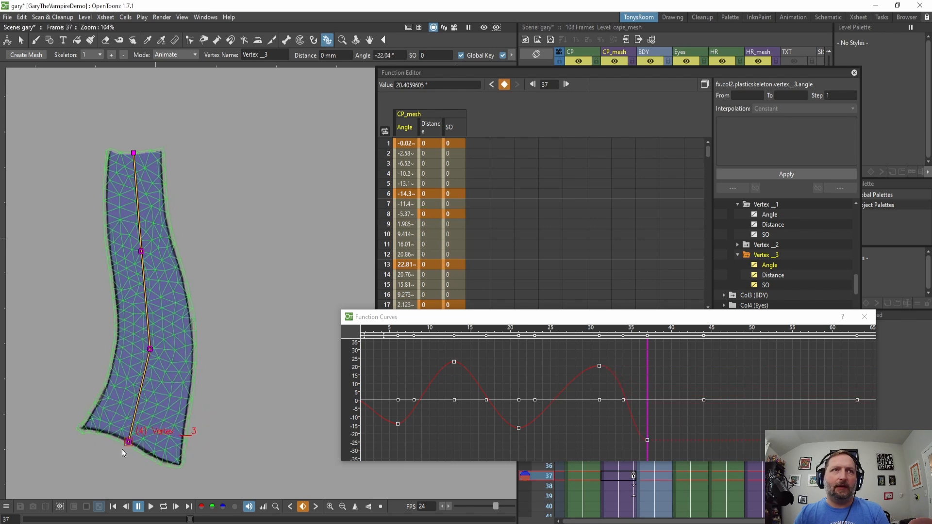
Bend the cape's bottom vertex at frames 48 and 54 to about 35° and 13°.
left_click_drag(647, 416, 738, 416)
left_click_drag(176, 440, 250, 404)
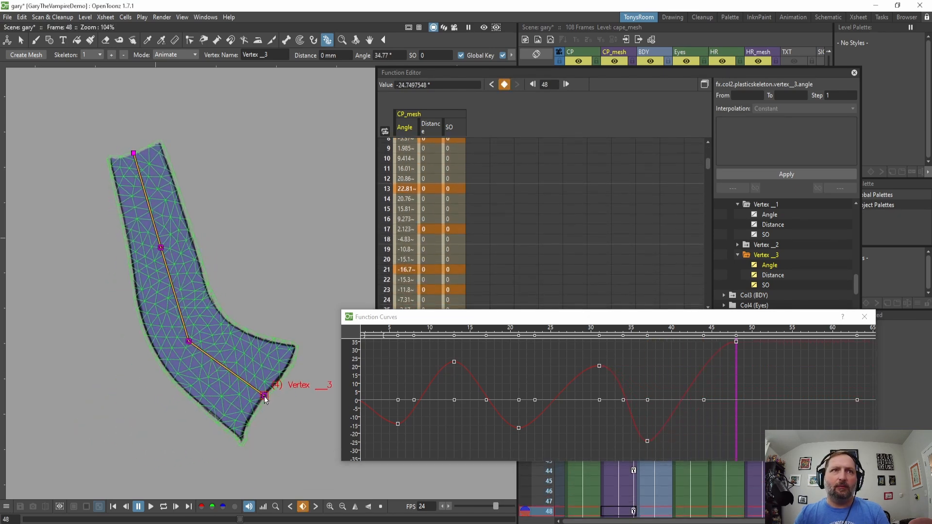
left_click_drag(738, 423, 784, 428)
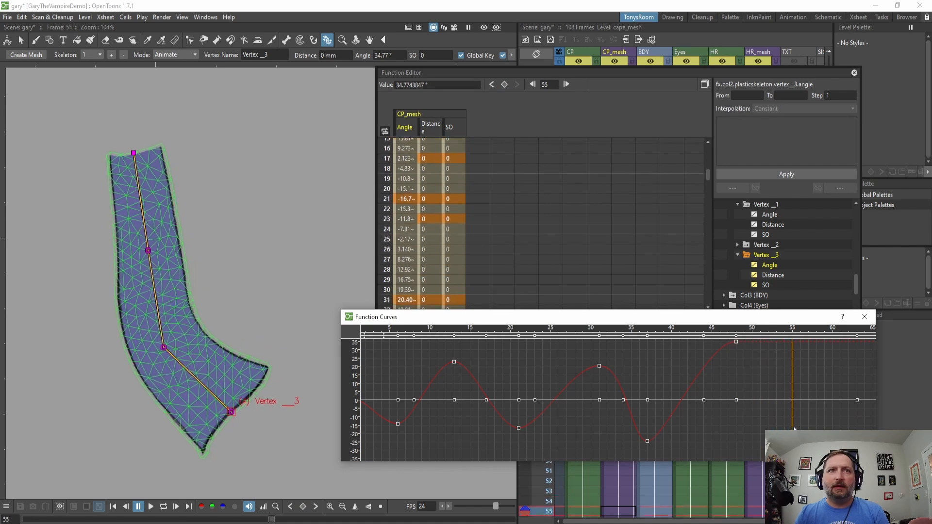
left_click_drag(238, 411, 210, 436)
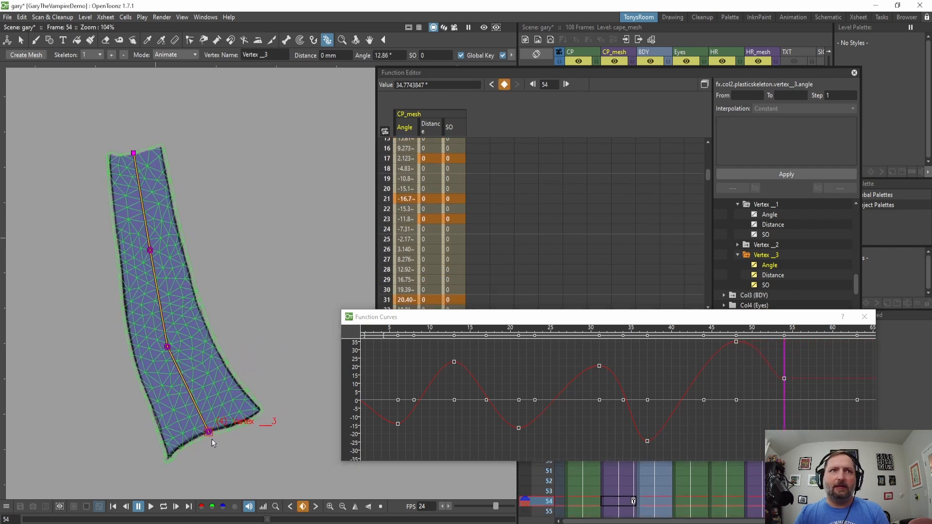
Bend the cape's bottom vertex at frames 58, 66 and 73 to about 31°, -8° and -17°.
left_click_drag(774, 403, 638, 437)
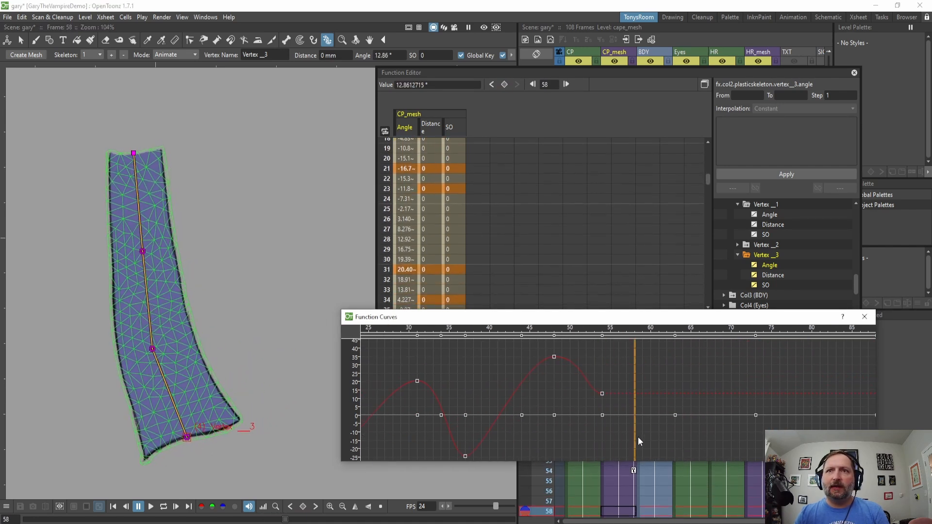
left_click_drag(193, 438, 219, 425)
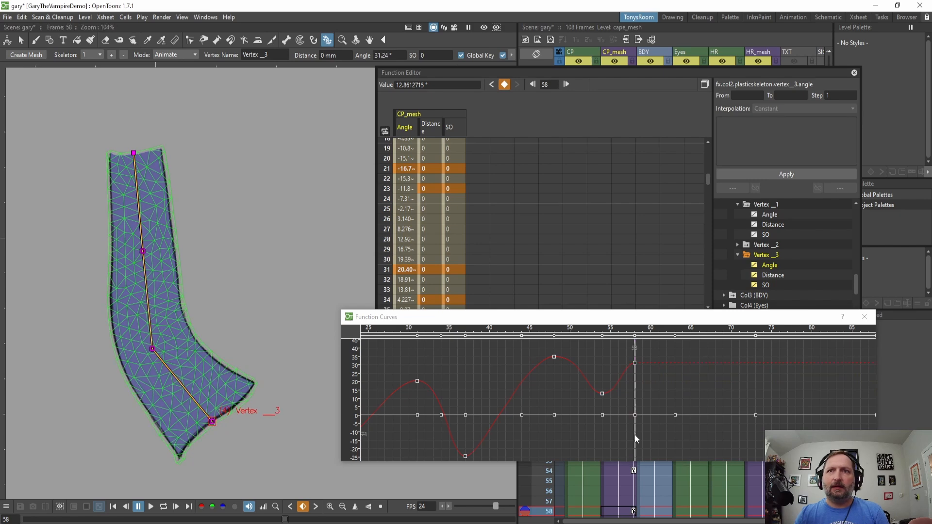
left_click_drag(635, 436, 699, 435)
left_click_drag(209, 421, 137, 459)
left_click_drag(716, 403, 583, 382)
left_click_drag(195, 441, 180, 439)
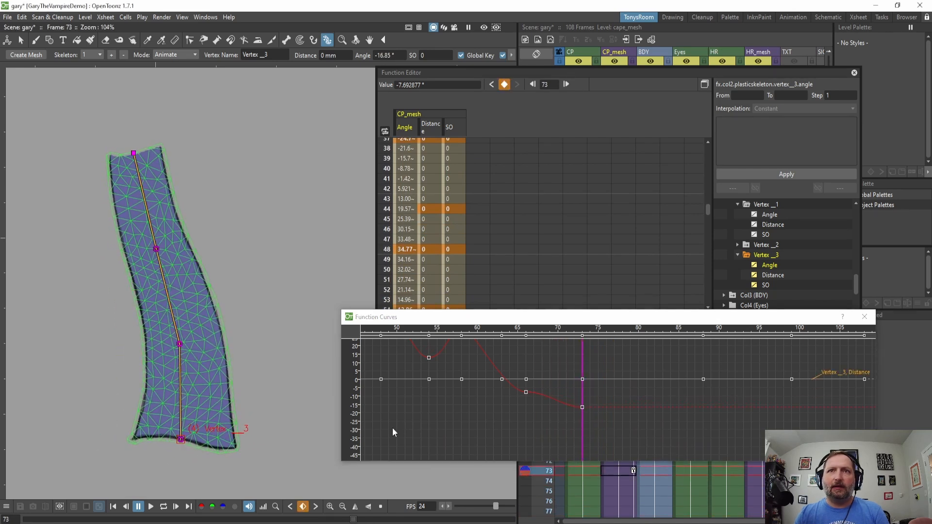
Tilt the handle of the frame 66 Angle key in the function curve to smooth the swing.
scroll(524, 413, "up", 3)
left_click(560, 395)
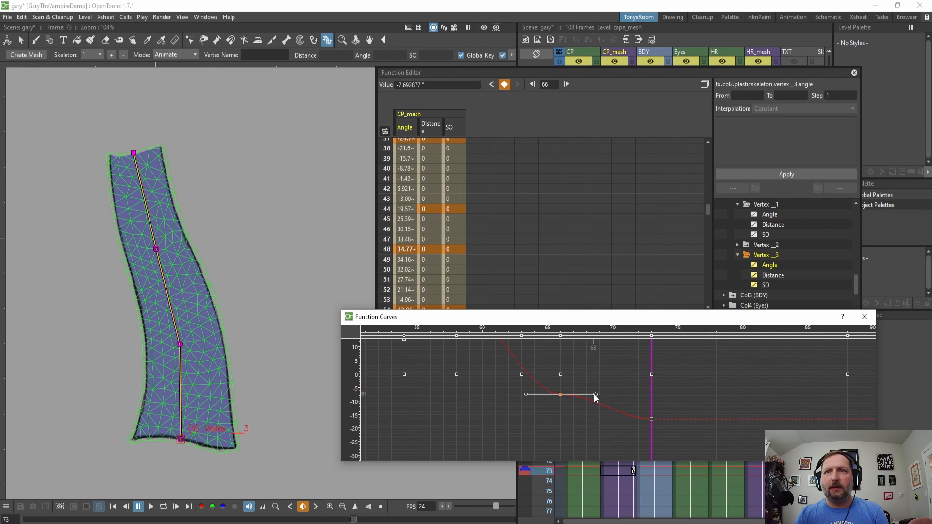
left_click_drag(595, 395, 592, 415)
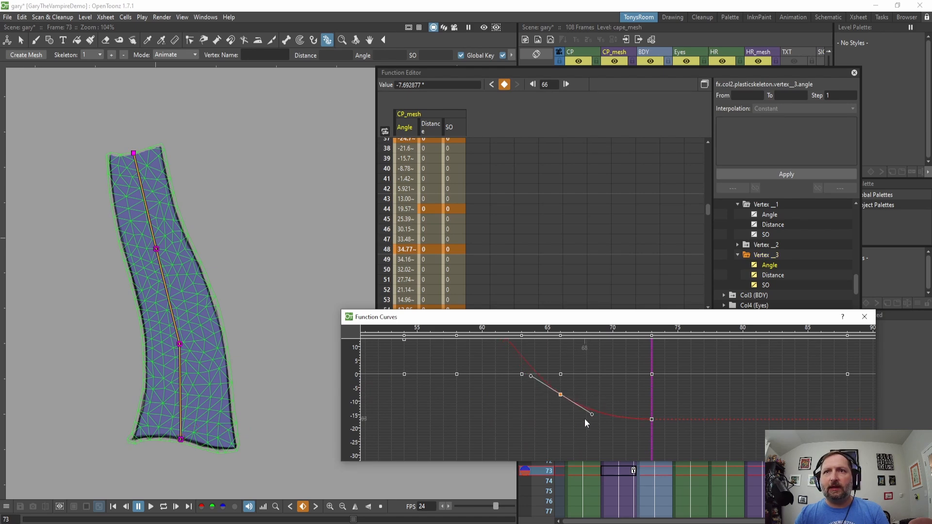
Key further bottom-vertex bends from frame 81 (about 9°) through frame 103 (about 15°), then close the function editors.
left_click_drag(651, 445, 756, 436)
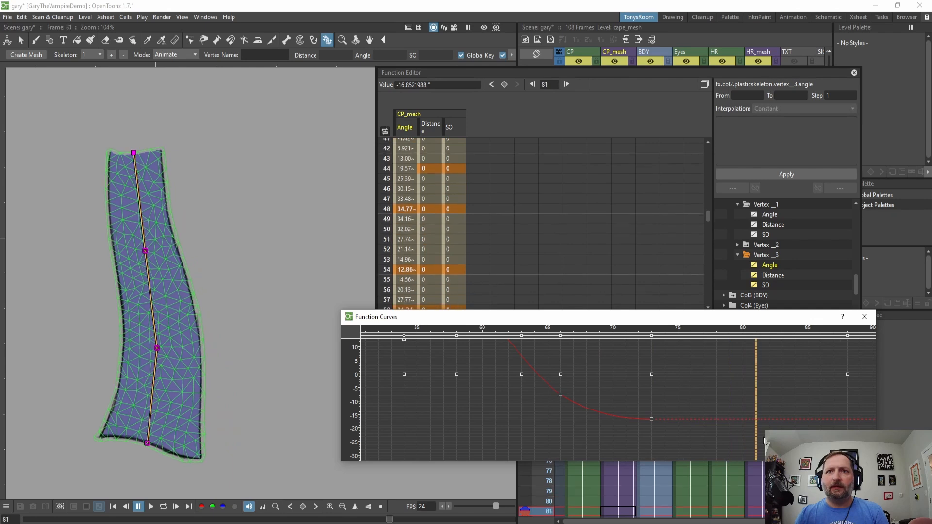
left_click_drag(148, 443, 187, 438)
scroll(649, 412, "down", 6)
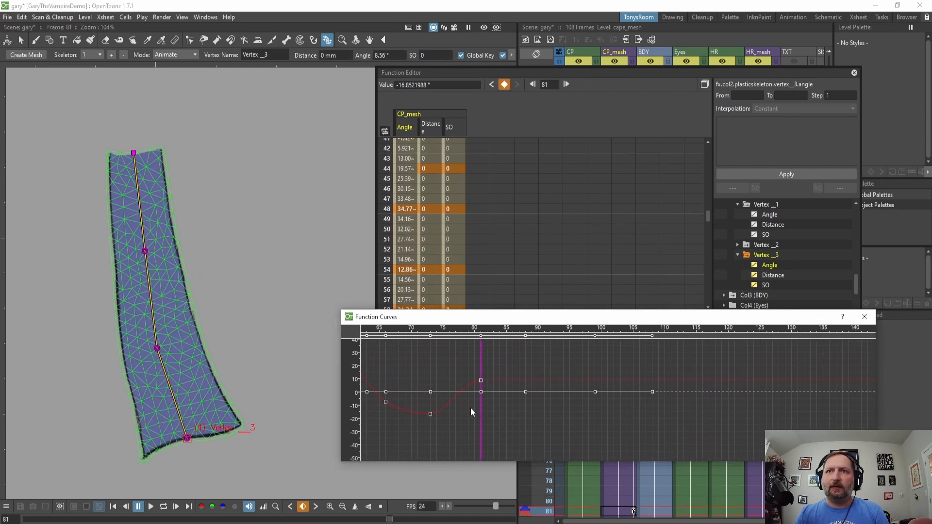
left_click_drag(481, 449, 536, 452)
left_click_drag(163, 443, 138, 445)
left_click_drag(537, 436, 569, 436)
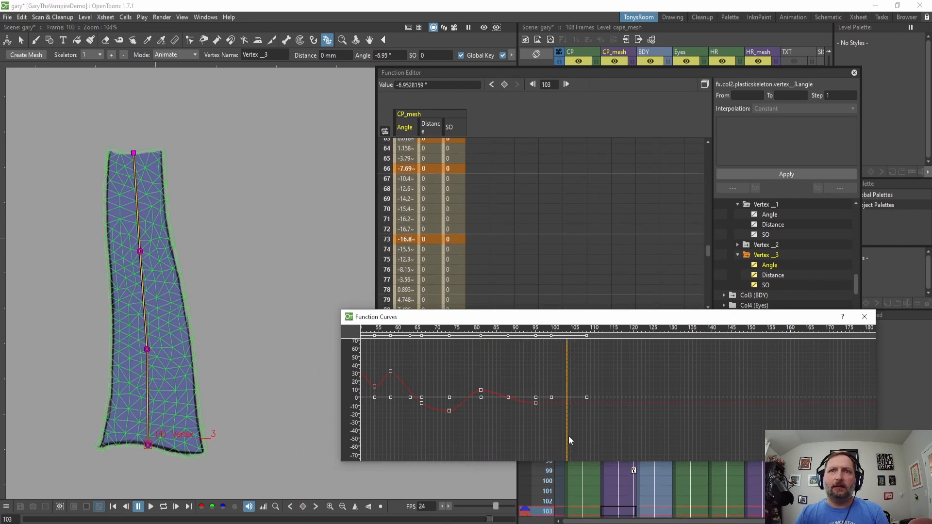
left_click_drag(150, 446, 183, 437)
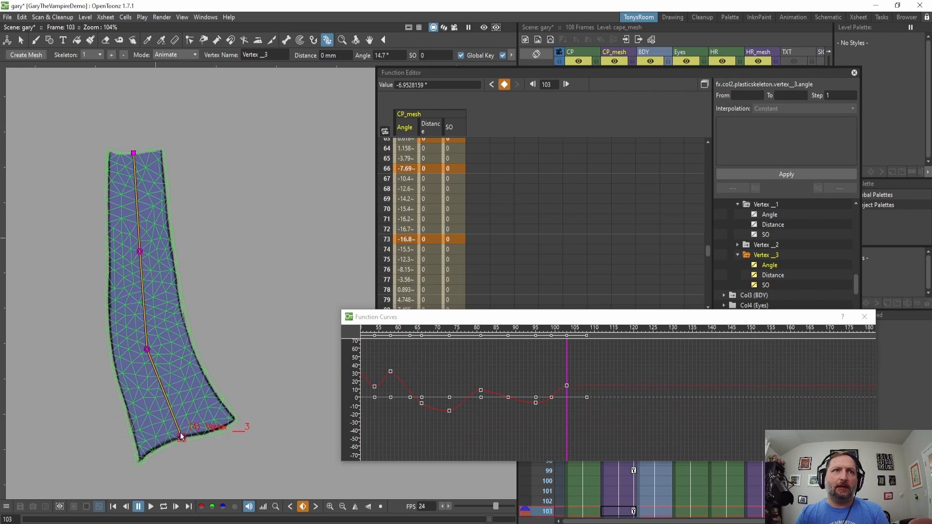
left_click_drag(567, 418, 591, 409)
left_click(864, 317)
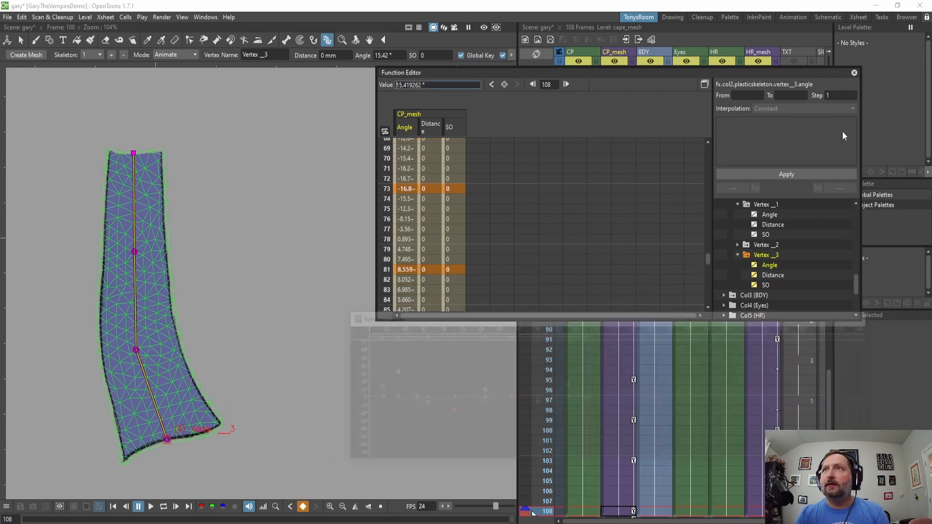
left_click(854, 73)
At frame 108, straighten the cape's bottom vertex to match its frame 1 pose.
scroll(631, 170, "up", 10)
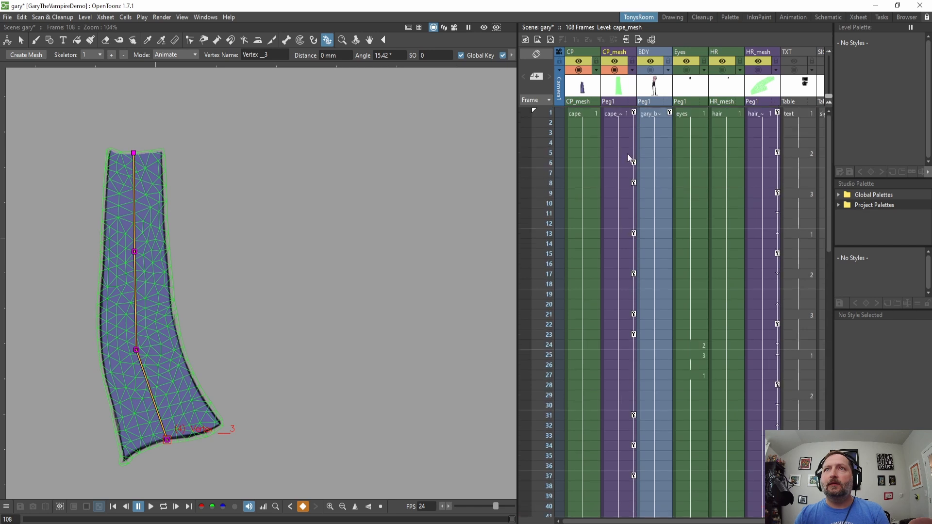
left_click(633, 115)
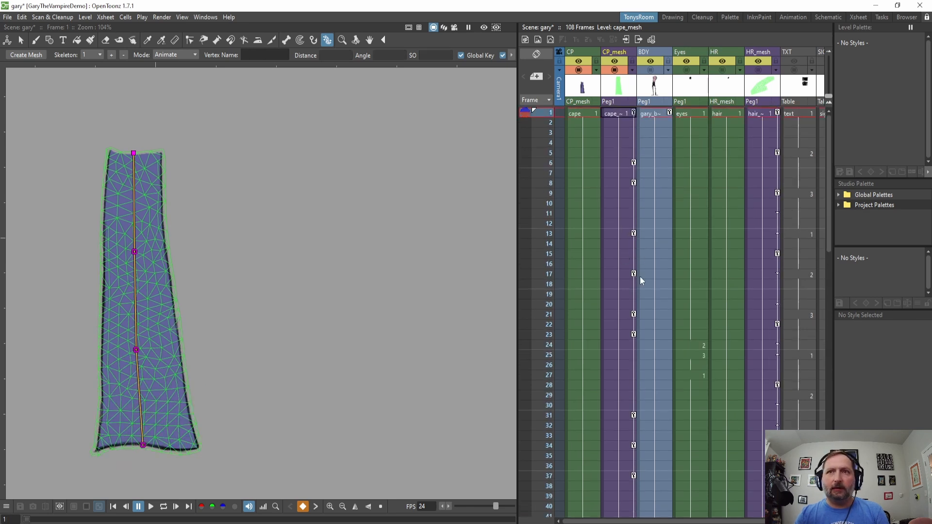
scroll(640, 276, "down", 12)
left_click(626, 346)
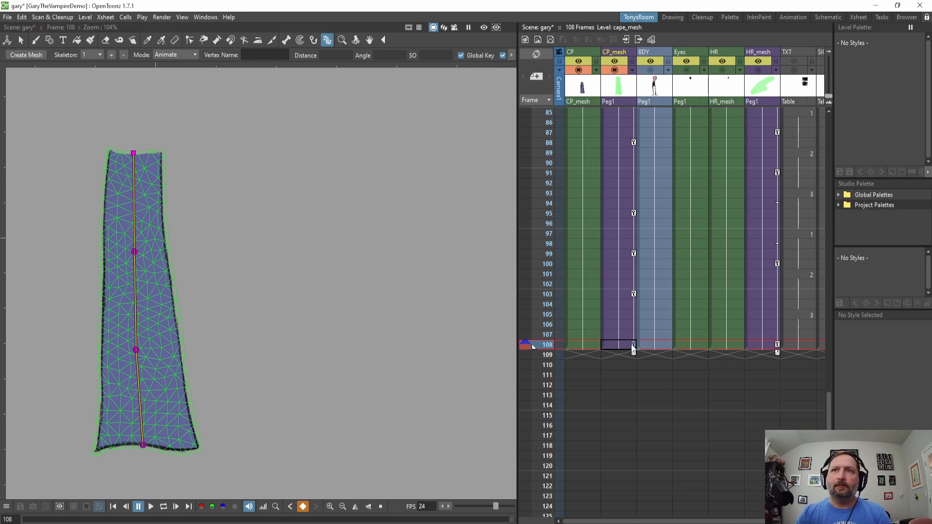
mouse_move(142, 444)
left_mouse_down()
mouse_move(158, 447)
mouse_move(148, 453)
left_mouse_up()
left_click(635, 344)
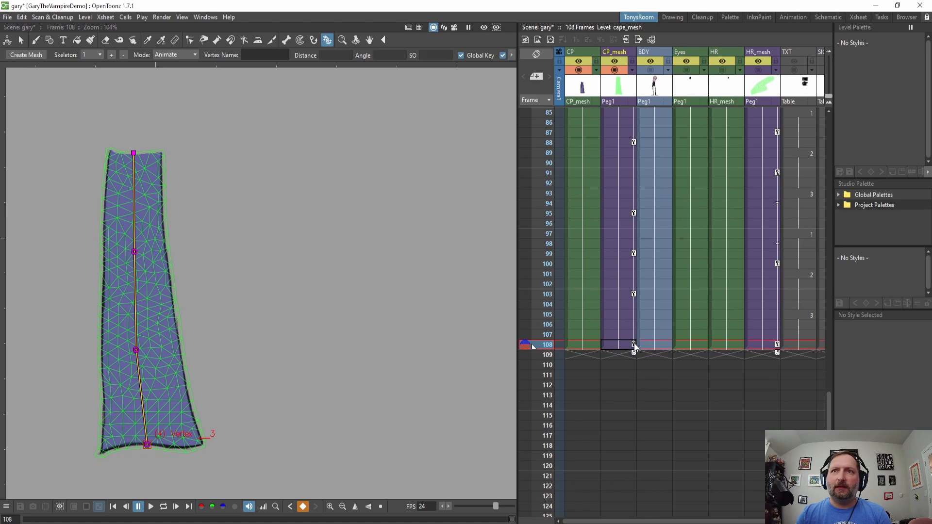
scroll(607, 235, "up", 15)
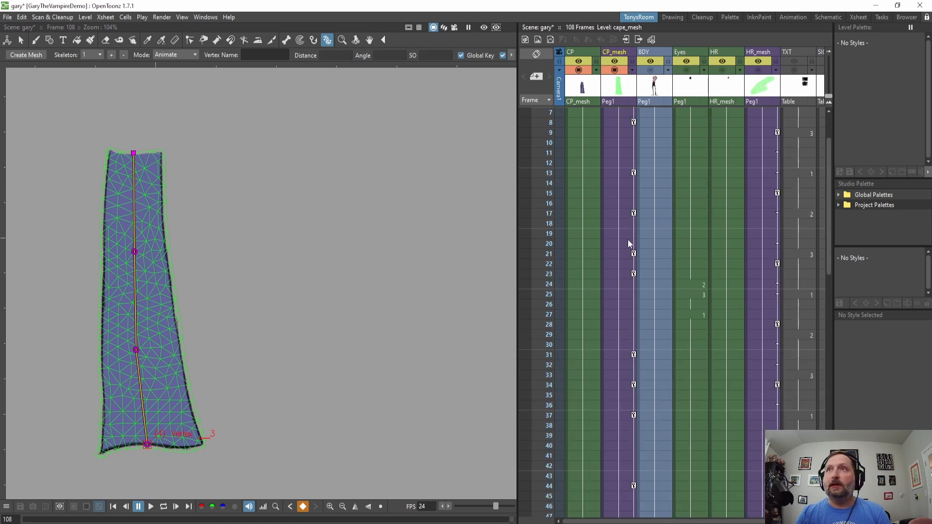
left_click(634, 113)
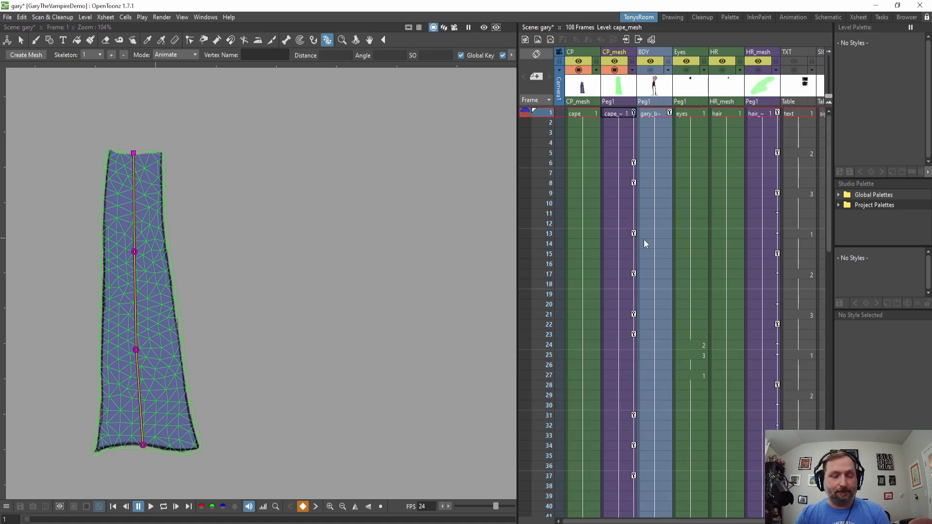
Play back the cape animation and switch to the body column to view it on the whole character.
scroll(341, 368, "down", 3)
left_click_drag(341, 368, 349, 360)
key("l")
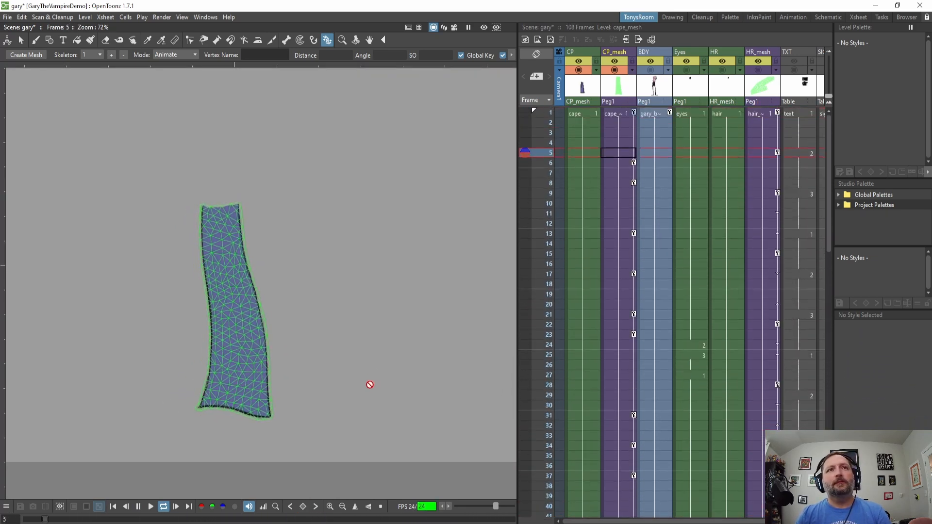
key("l")
left_click(650, 70)
key("l")
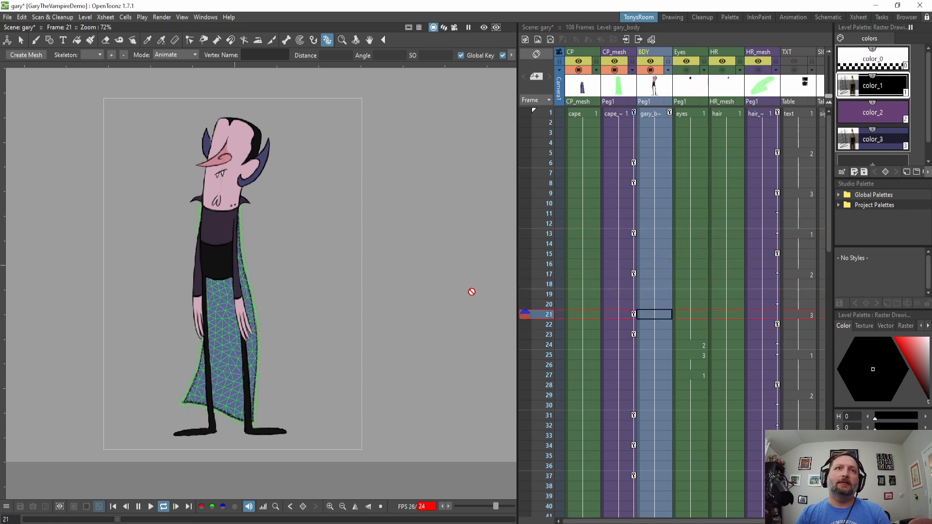
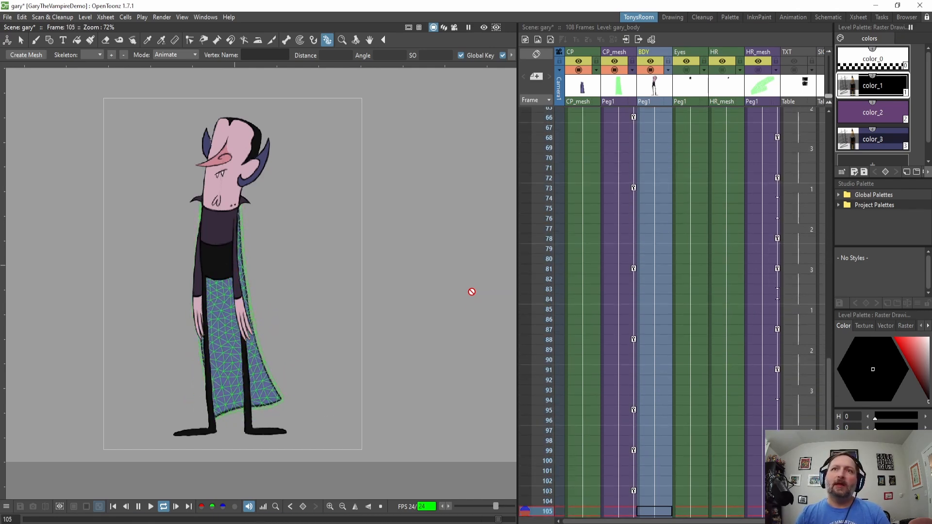
Stop playback and inspect the cape's pose at frames 81 and 88.
key("l")
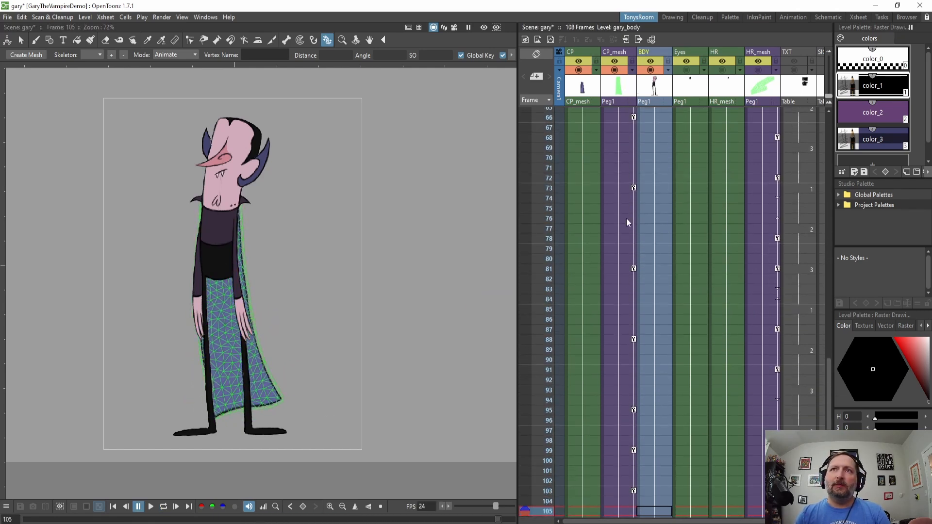
left_click(640, 269)
mouse_move(633, 269)
left_mouse_down()
mouse_move(639, 317)
mouse_move(640, 257)
mouse_move(640, 267)
left_mouse_up()
left_click(636, 340)
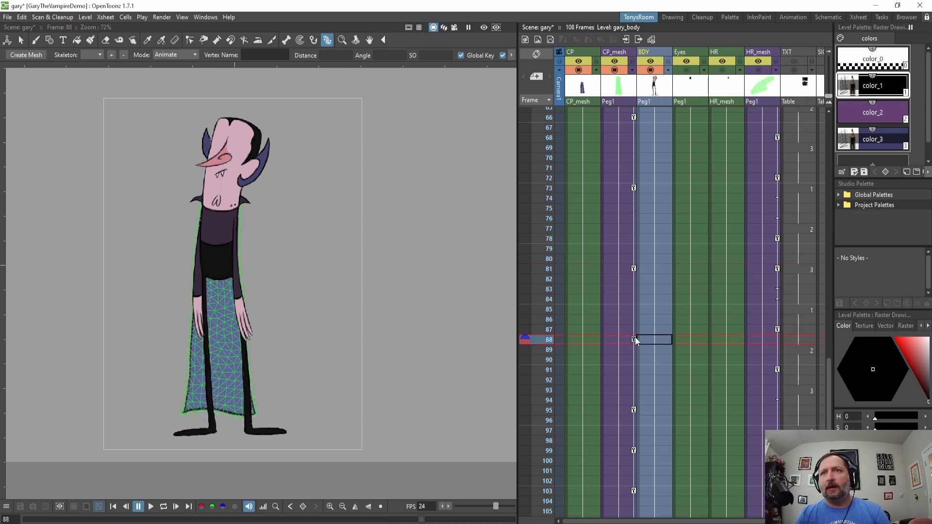
Scroll to the Eyes column and step through its blink drawings around frames 24 to 27.
scroll(649, 388, "down", 7)
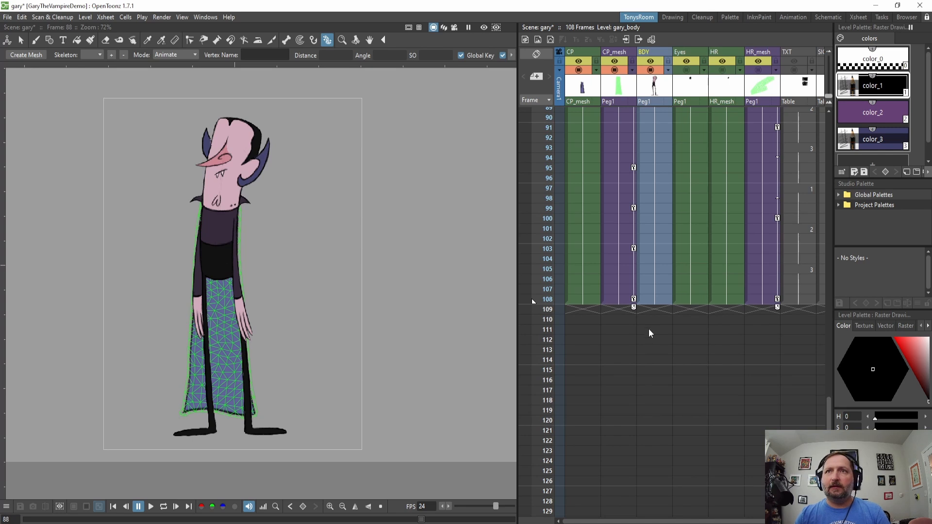
scroll(650, 340, "up", 10)
scroll(651, 375, "up", 10)
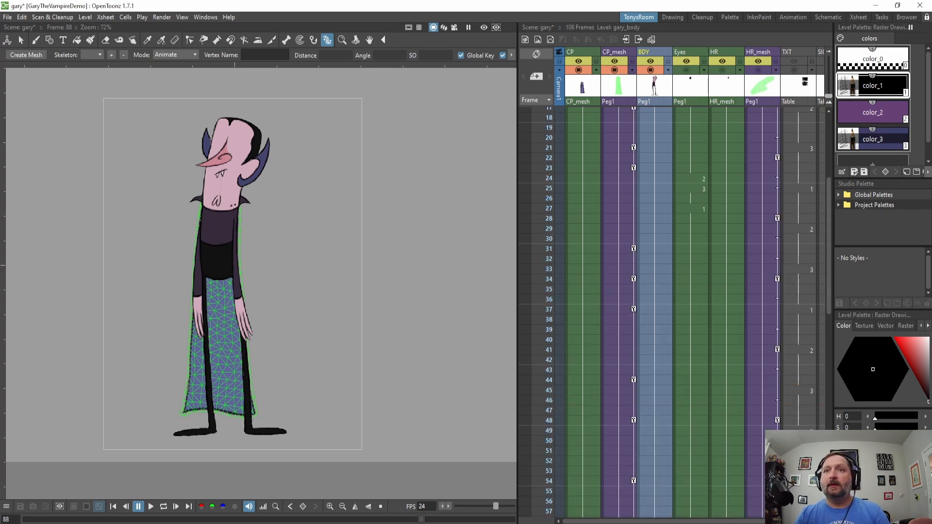
left_click_drag(648, 522, 701, 521)
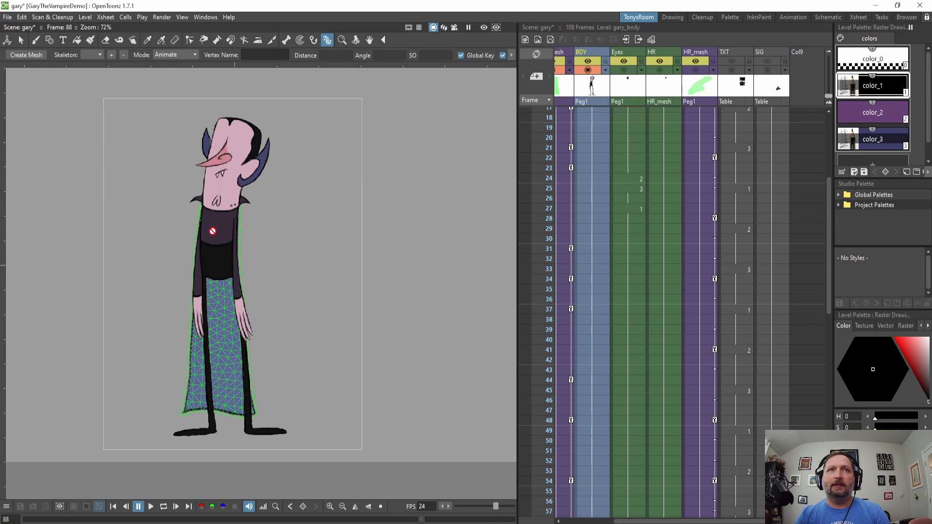
scroll(377, 377, "up", 3)
scroll(348, 294, "up", 1)
scroll(649, 165, "up", 4)
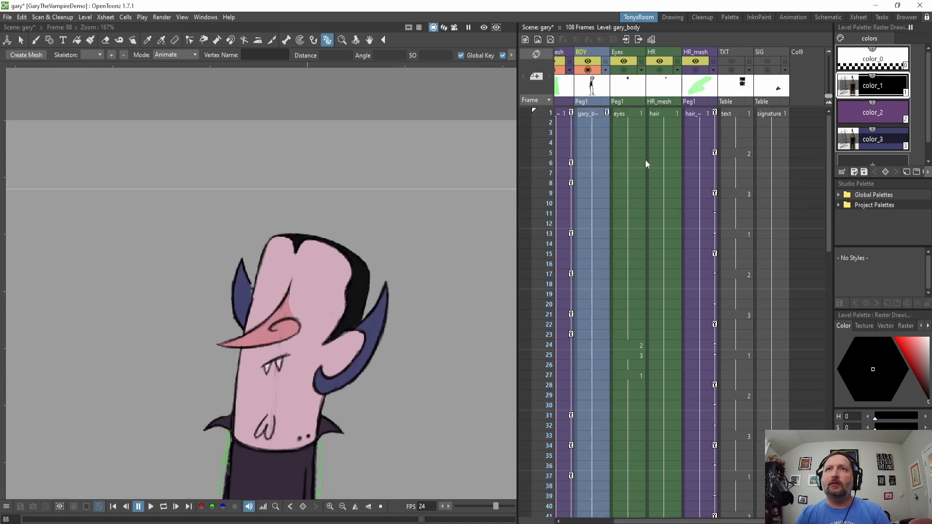
left_click(636, 113)
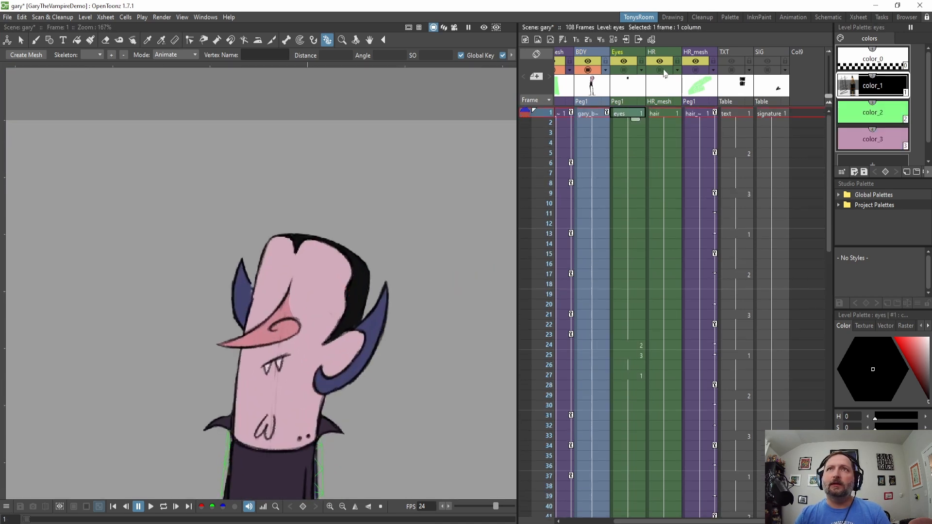
left_click(625, 71)
scroll(401, 322, "up", 2)
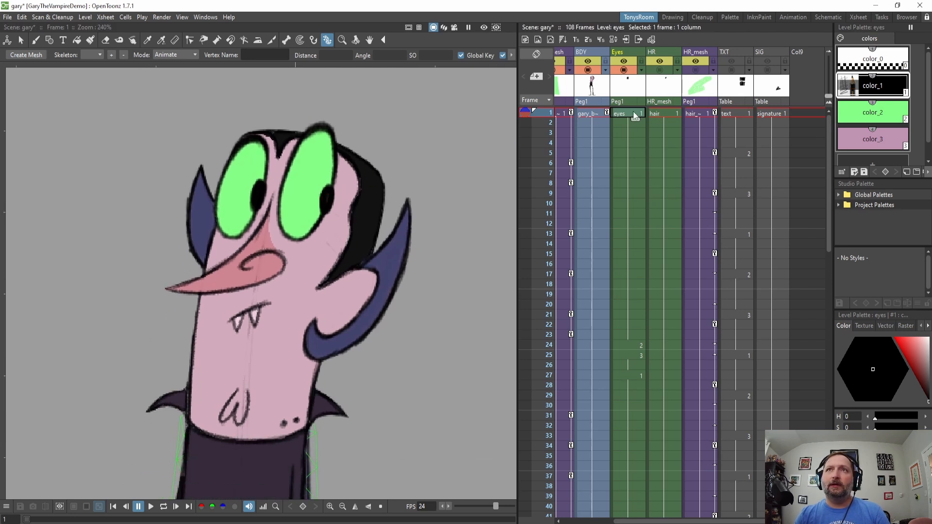
key("Down")
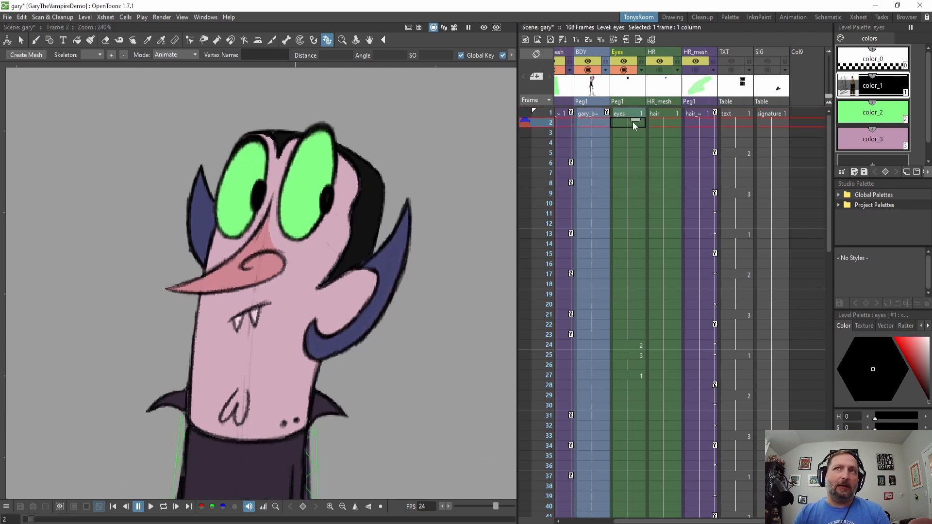
left_click(639, 346)
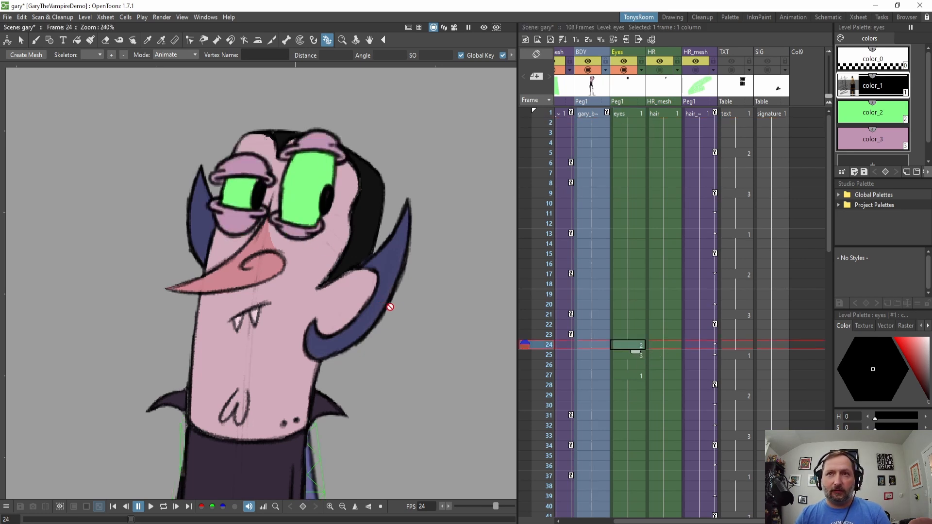
left_click(637, 356)
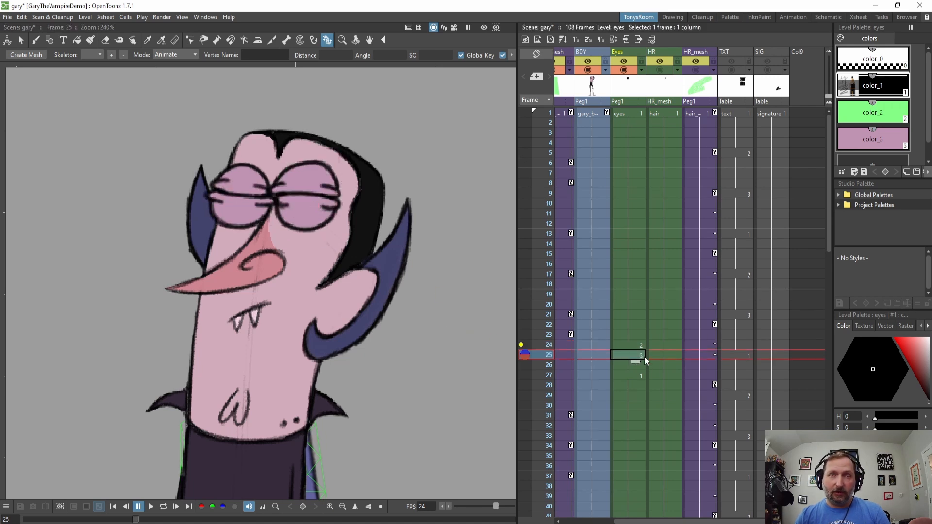
left_click(629, 113)
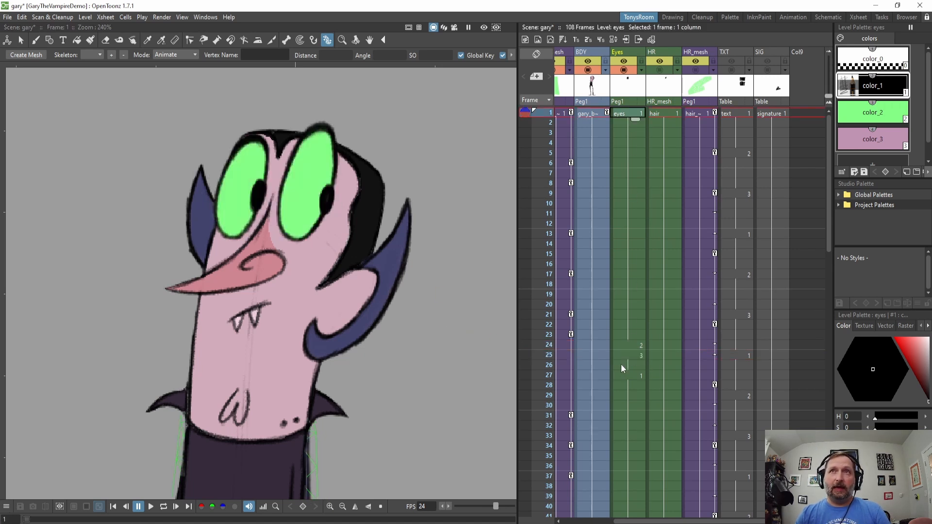
key("Down")
key("Down")
key("Down")
key("Down")
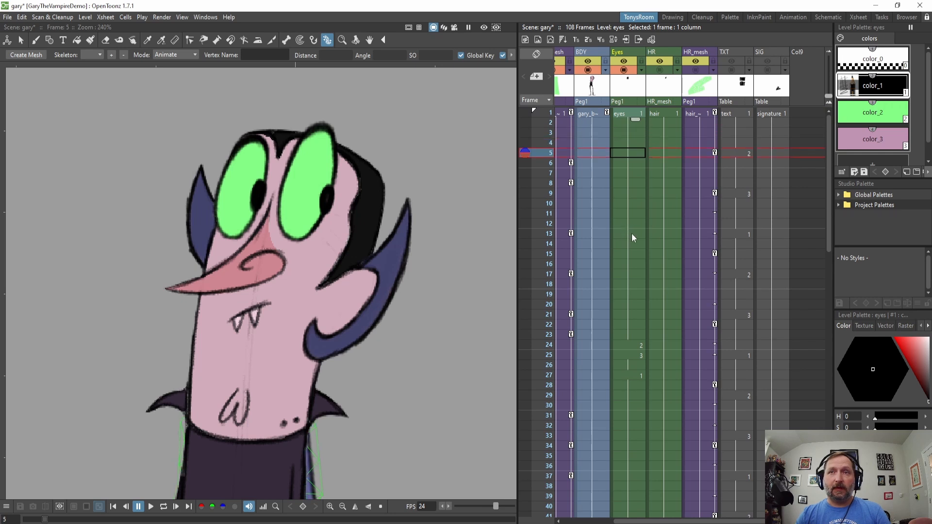
key("Down")
key("Down")
key("Down")
key("Down")
left_click(627, 124)
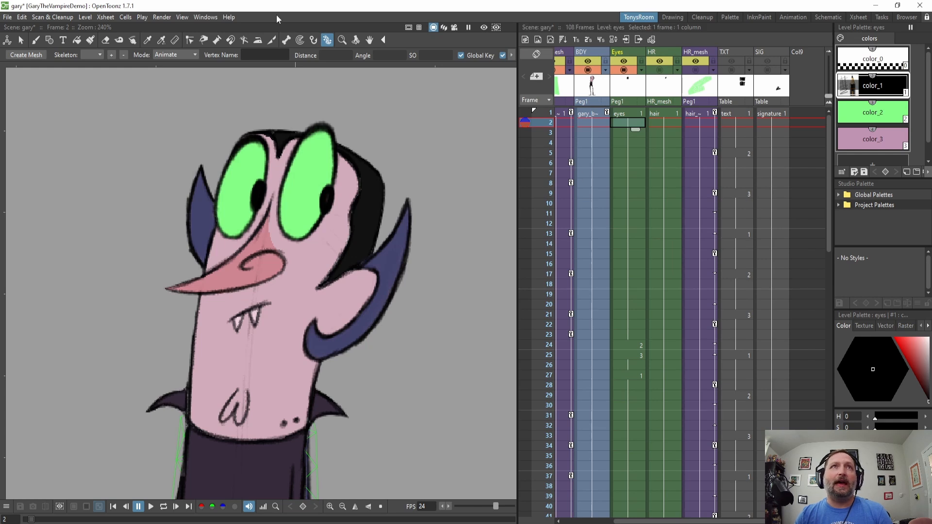
Open the Level Strip and flip through the eyes level's three drawings.
left_click(205, 17)
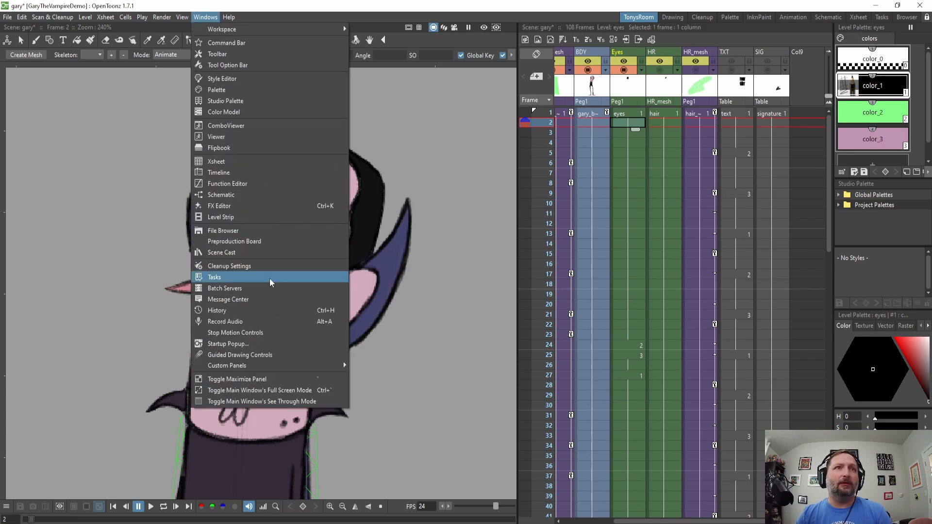
left_click(245, 218)
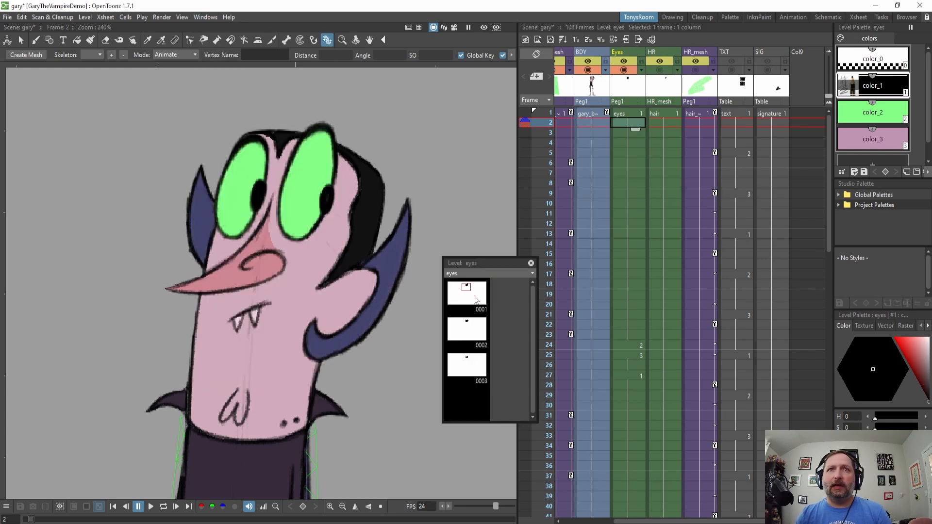
left_click(472, 294)
left_click(474, 335)
left_click(466, 365)
scroll(324, 304, "down", 3)
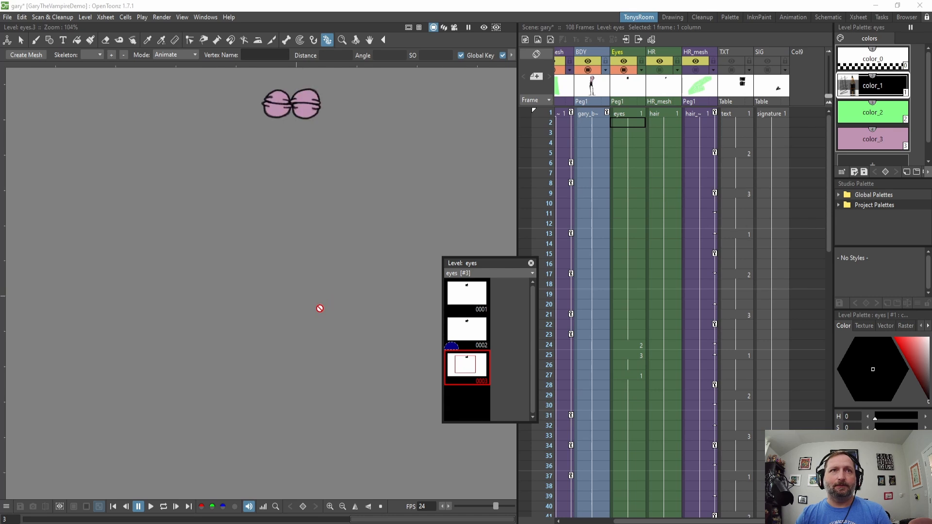
left_click_drag(325, 228, 327, 405)
scroll(325, 369, "up", 7)
left_click(469, 297)
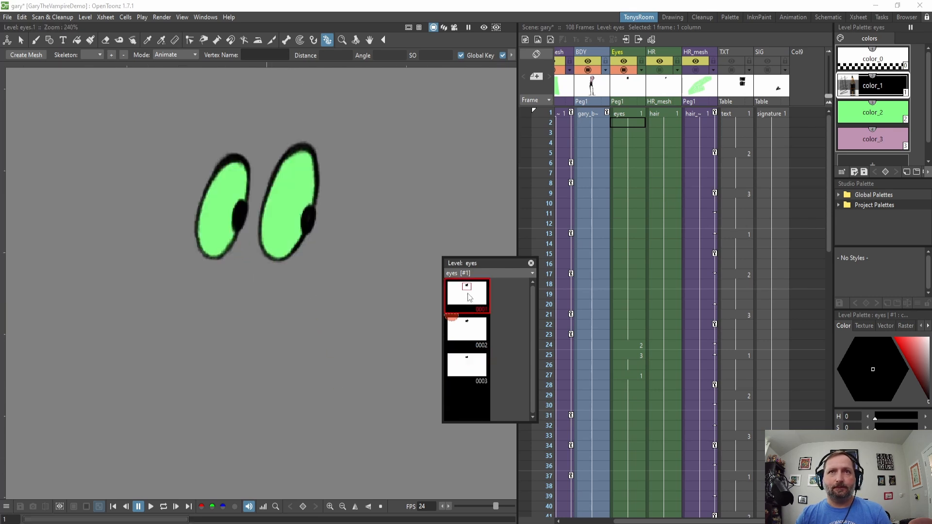
left_click(480, 333)
left_click(476, 367)
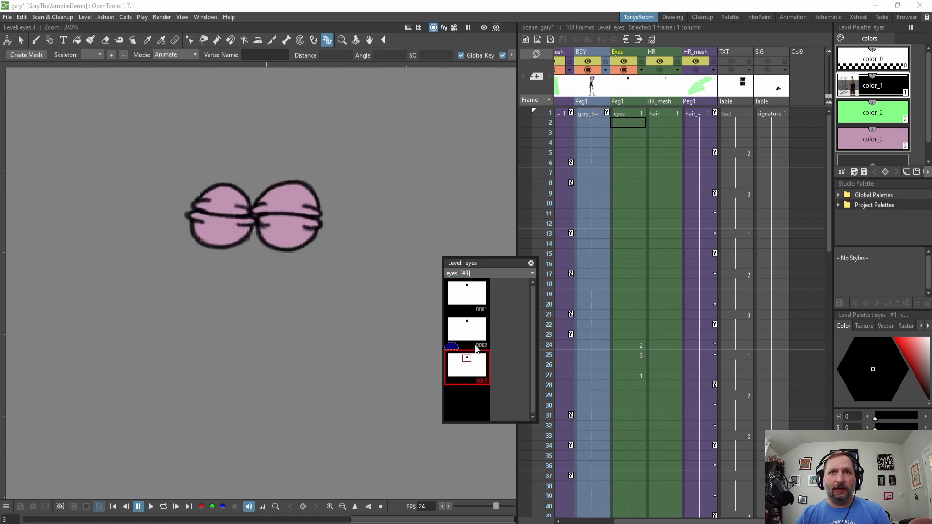
left_click(477, 285)
left_click(470, 335)
left_click(472, 379)
left_click(469, 331)
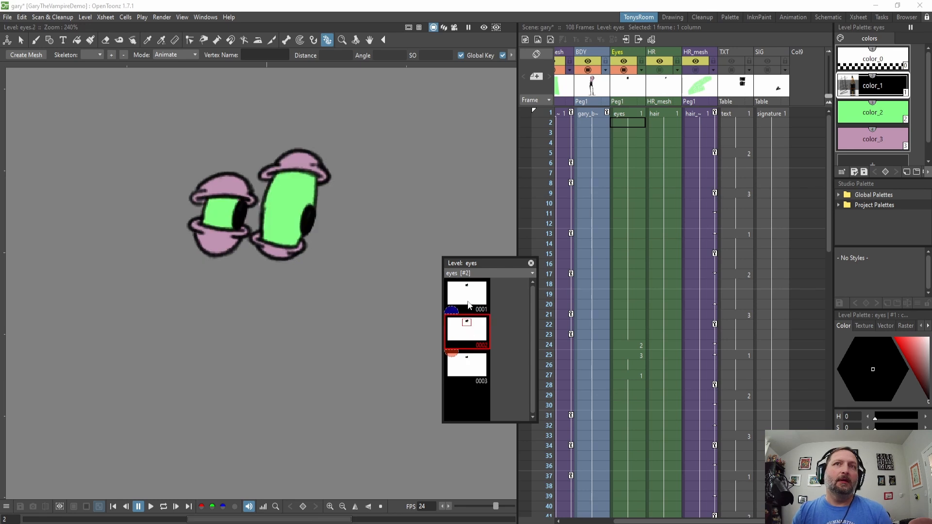
left_click(468, 305)
left_click(473, 335)
left_click(475, 359)
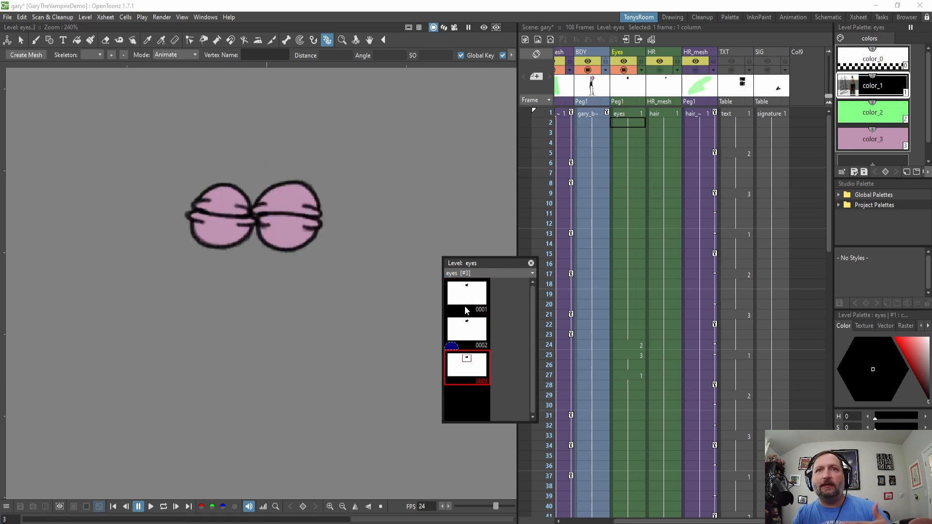
left_click(466, 298)
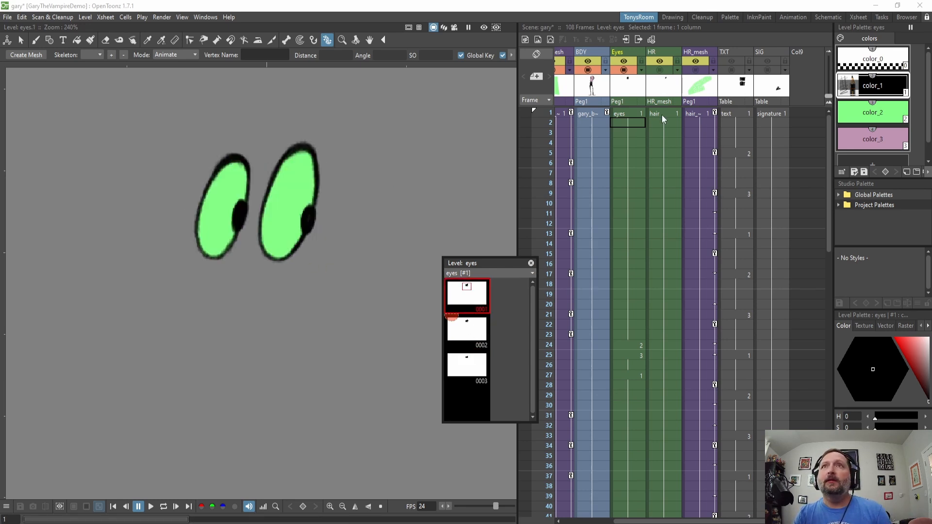
Clear the eyes' blink drawings at frames 24 and 25.
left_click(633, 113)
left_click_drag(631, 119, 648, 333)
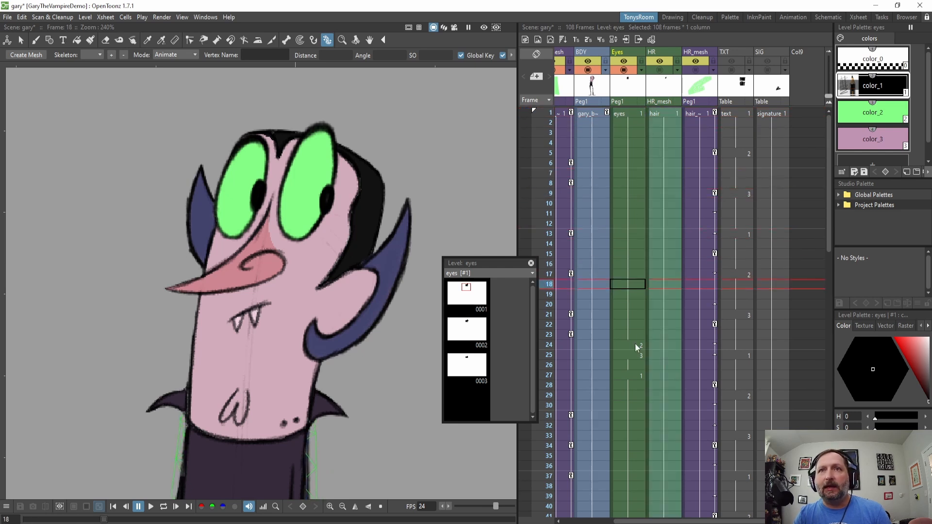
left_click(635, 344)
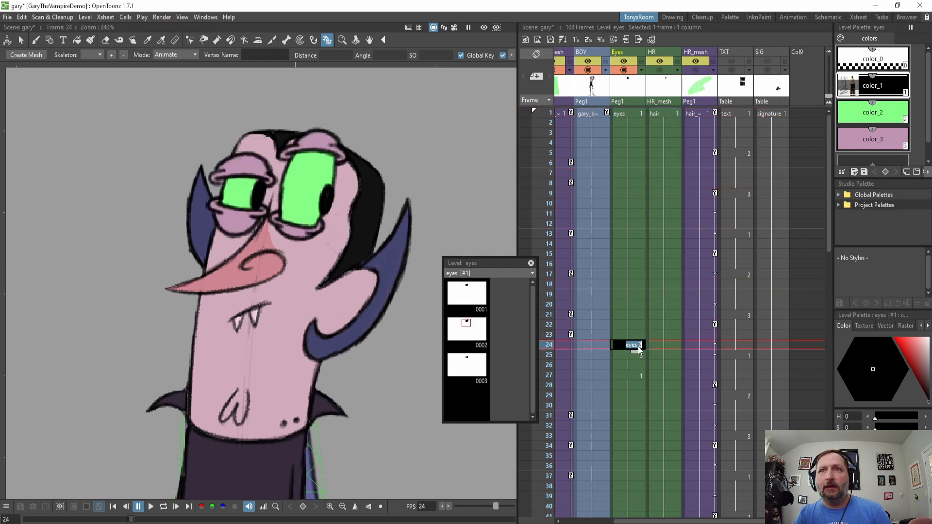
key("Delete")
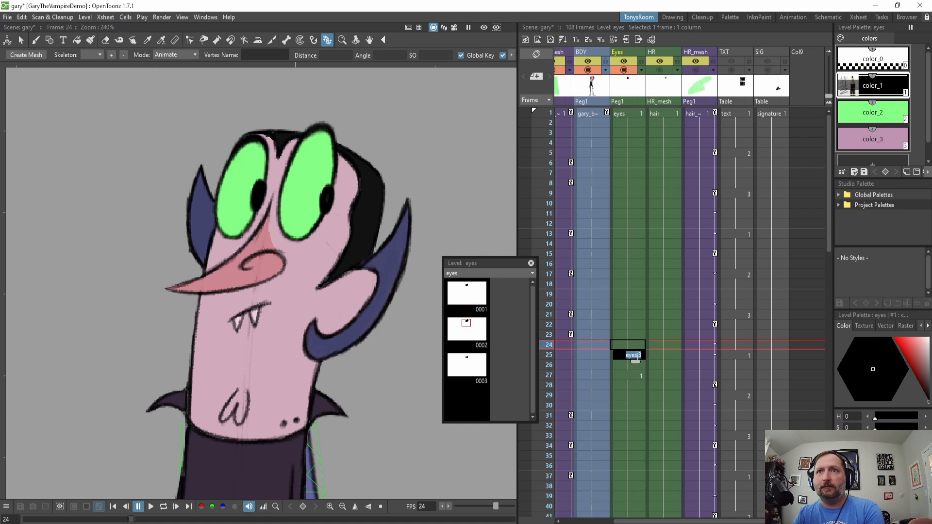
key("Delete")
Play back the eye animation from frame 1.
left_click(631, 296)
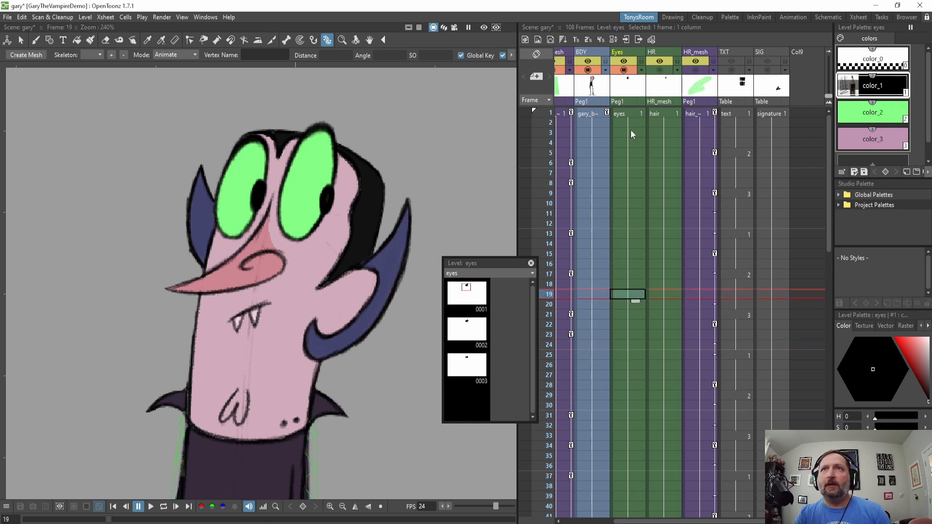
left_click(629, 113)
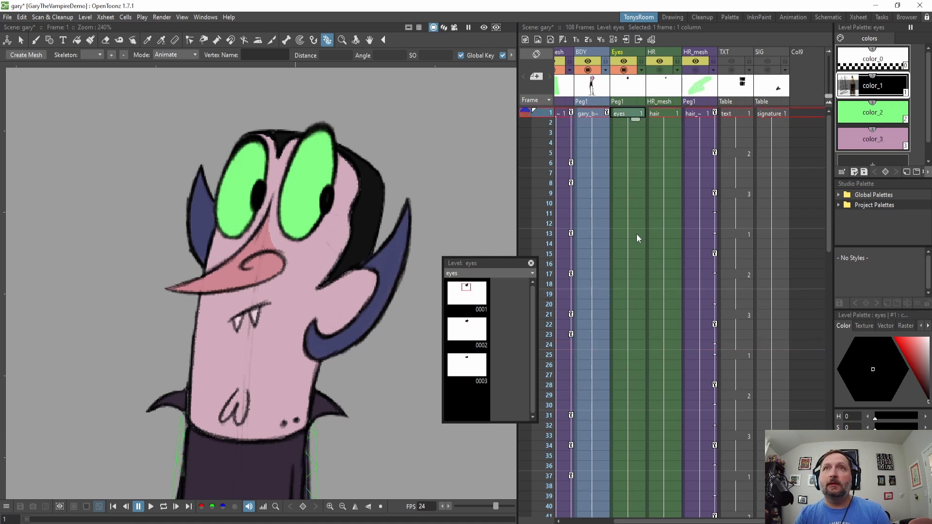
key("p")
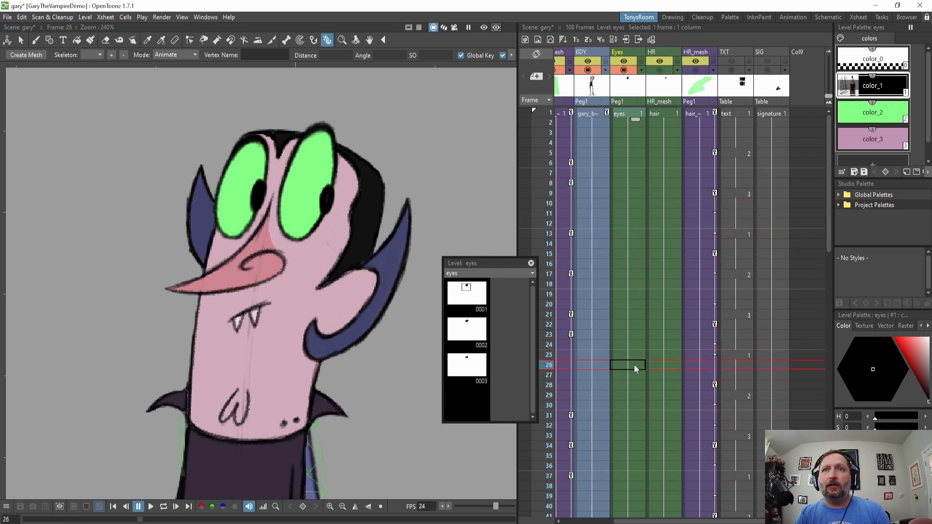
Set the eyes cell at frame 27 to drawing 2.
left_click(634, 376)
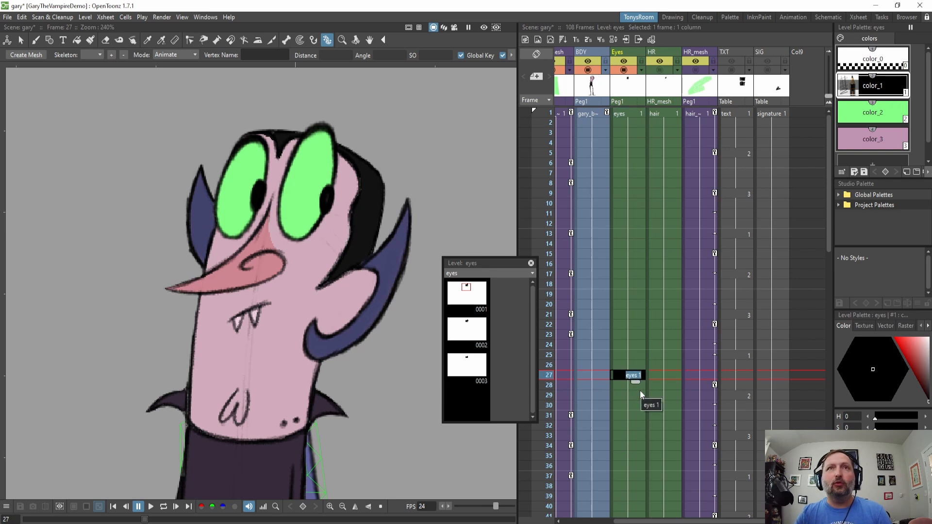
type("2")
key("Return")
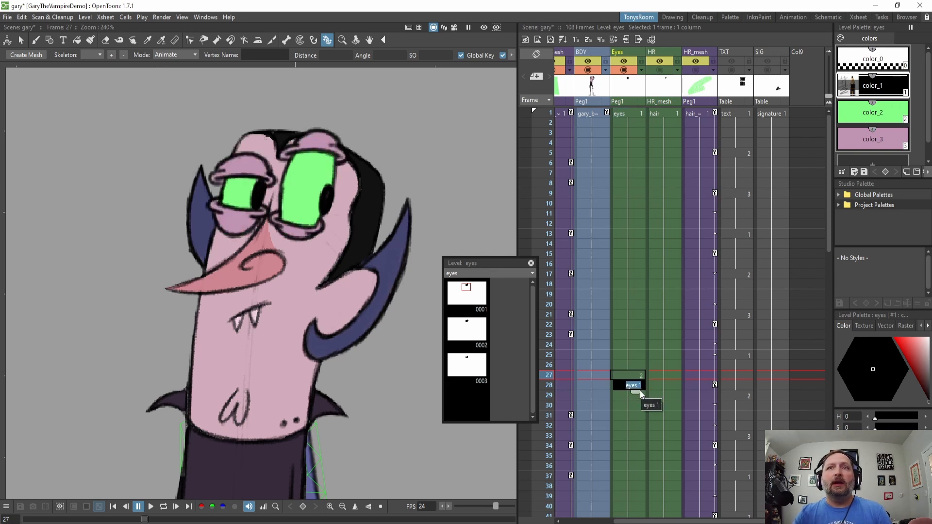
left_click(639, 397)
left_click(637, 377)
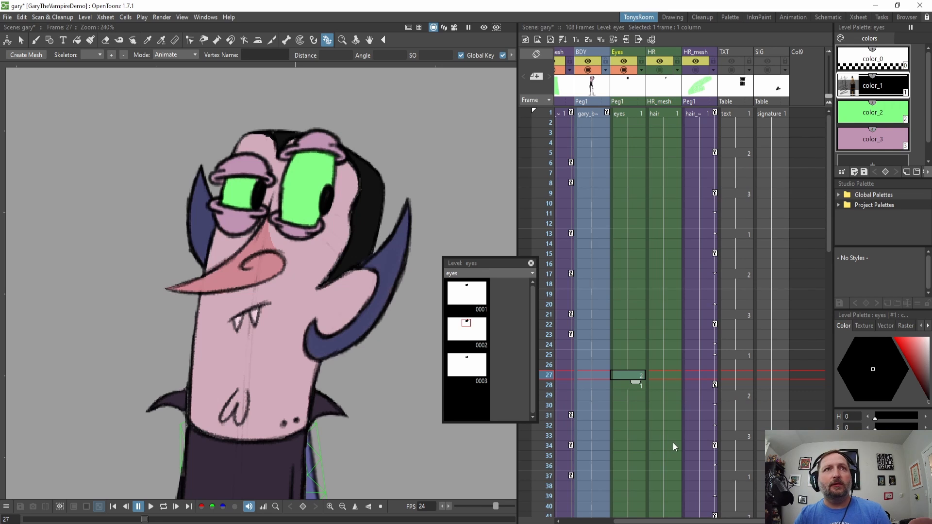
Set the eyes cells at frames 28 and 29 to drawing 3.
key("Down")
key("Up")
key("Up")
key("Down")
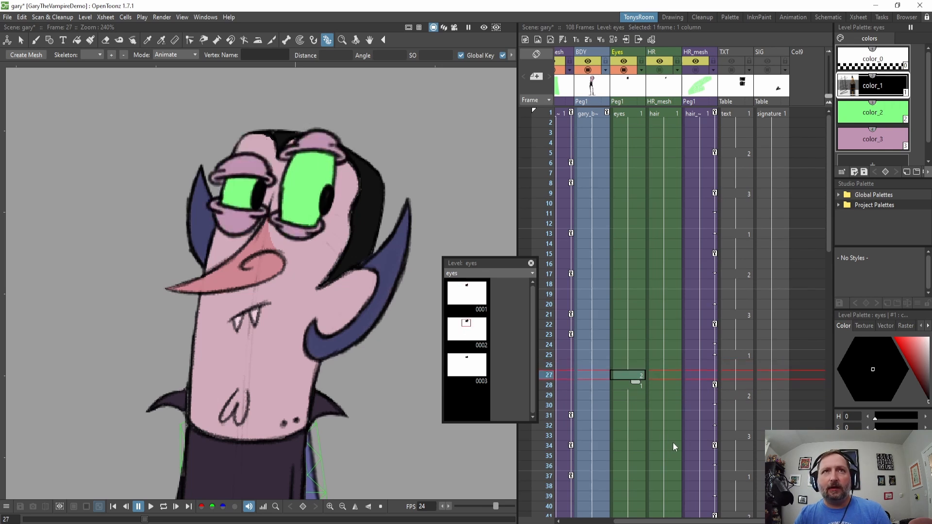
left_click(634, 386)
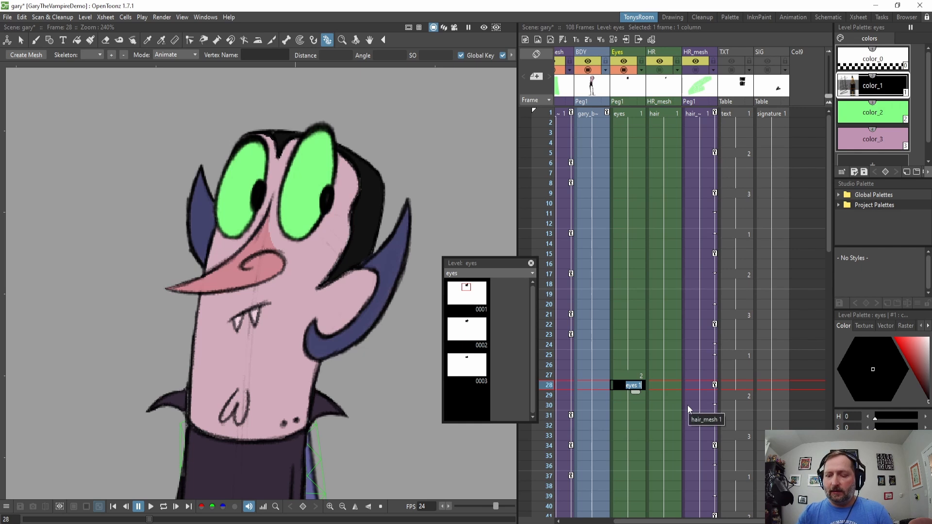
type("3")
key("Return")
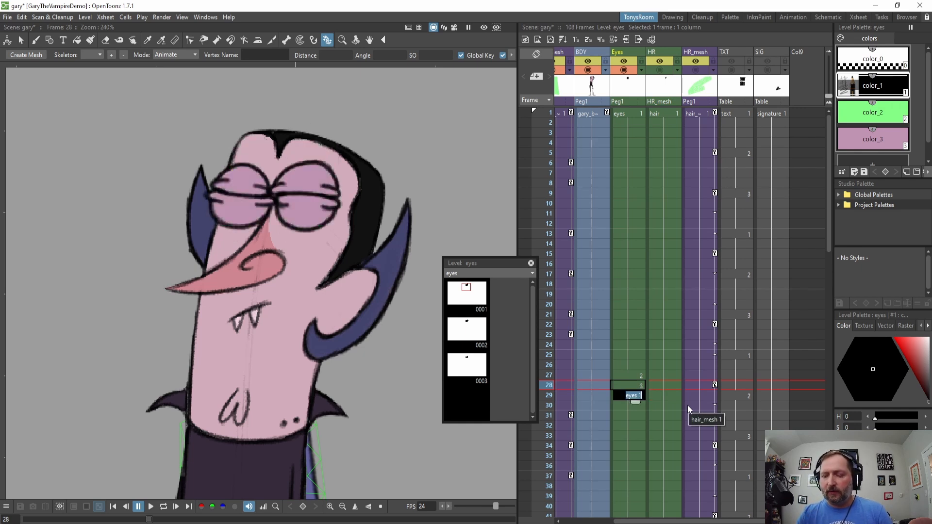
type("3")
key("Return")
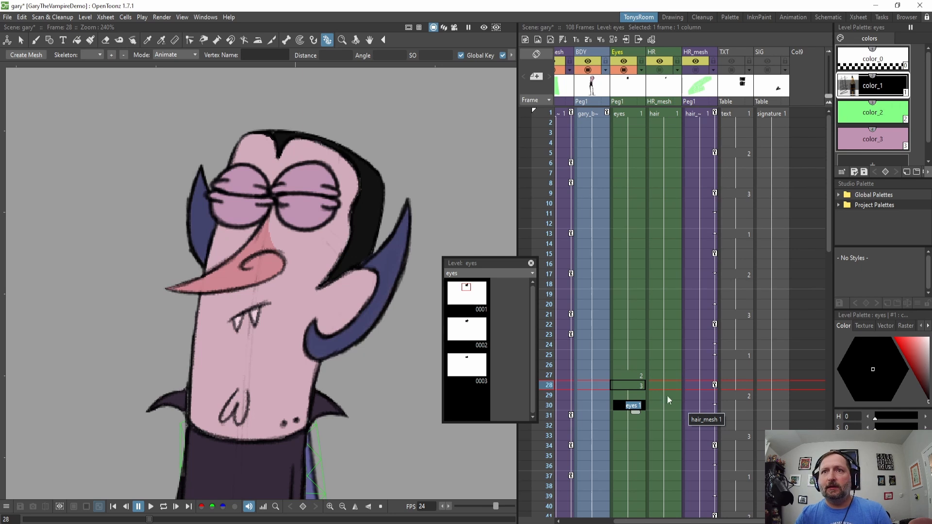
Step through the eye blink frames one by one in the eyes column.
left_click(629, 422)
left_click(638, 405)
left_click(636, 377)
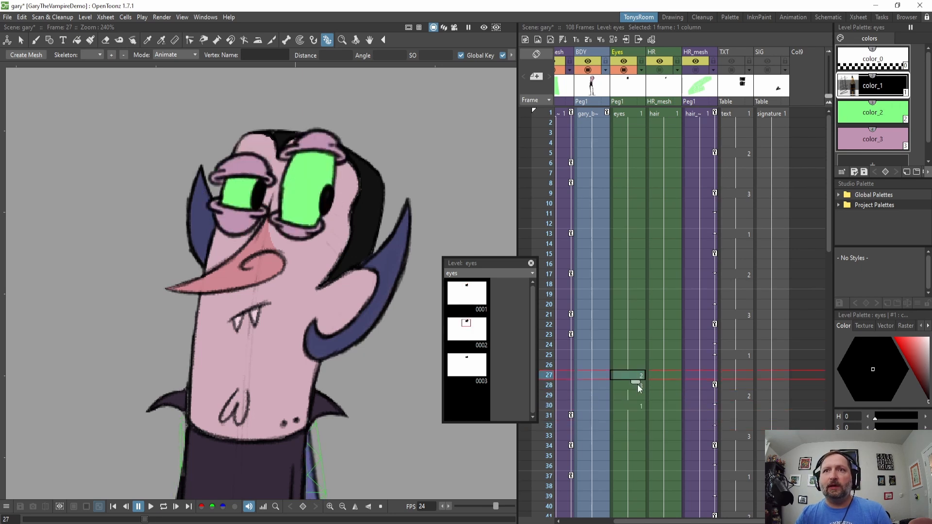
left_click(637, 386)
left_click(635, 366)
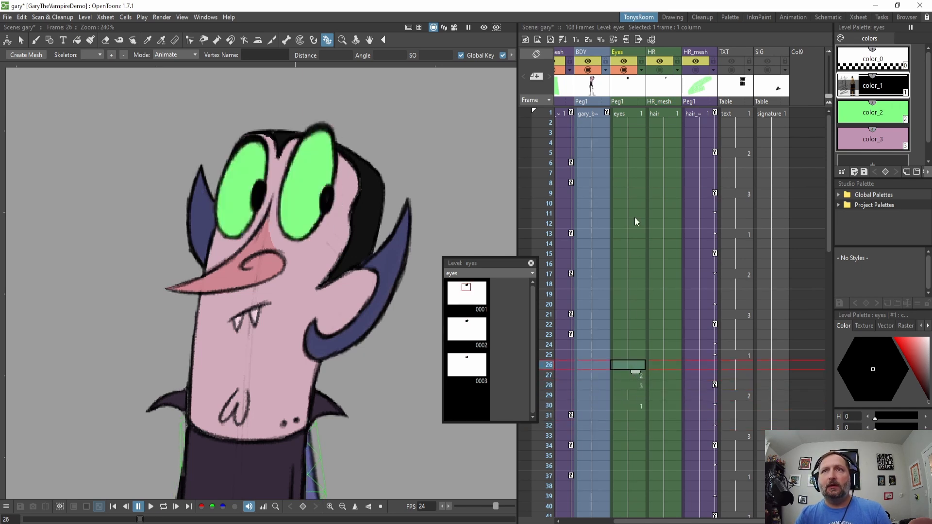
left_click_drag(625, 115, 626, 123)
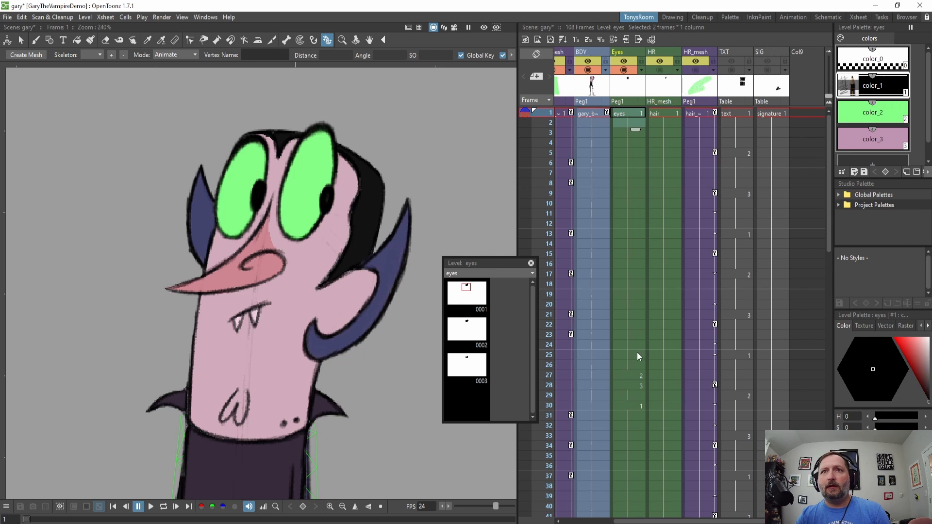
left_click(636, 375)
key("Down")
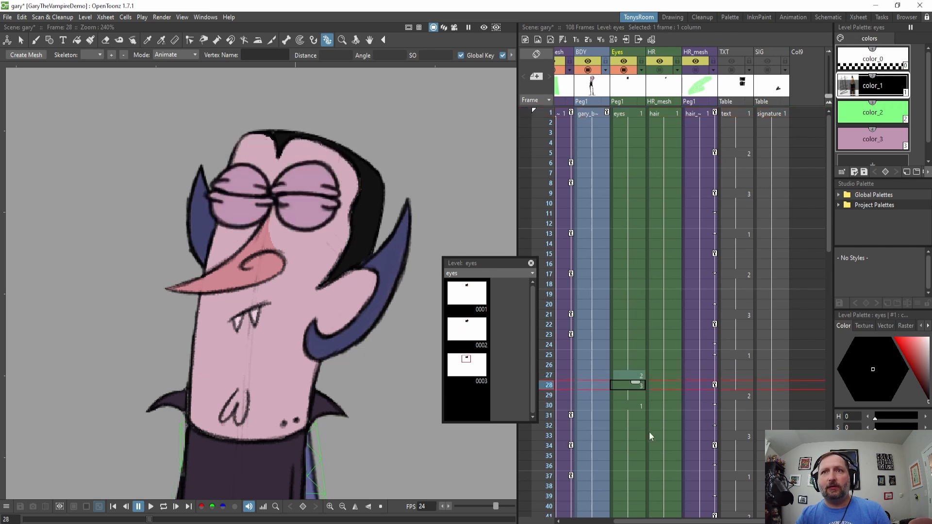
key("Down")
key("Down")
key("Down")
key("Down")
key("Down")
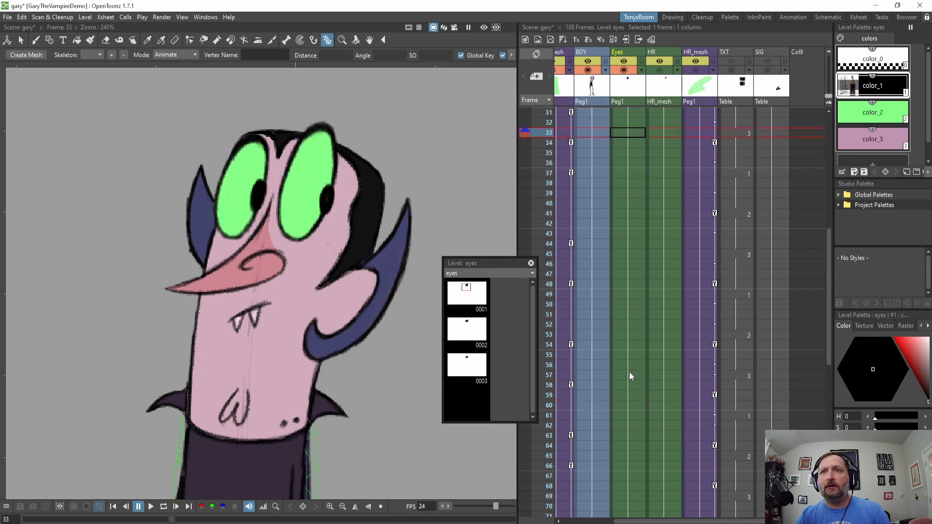
Play back the whole animation from frame 1.
scroll(633, 380, "up", 3)
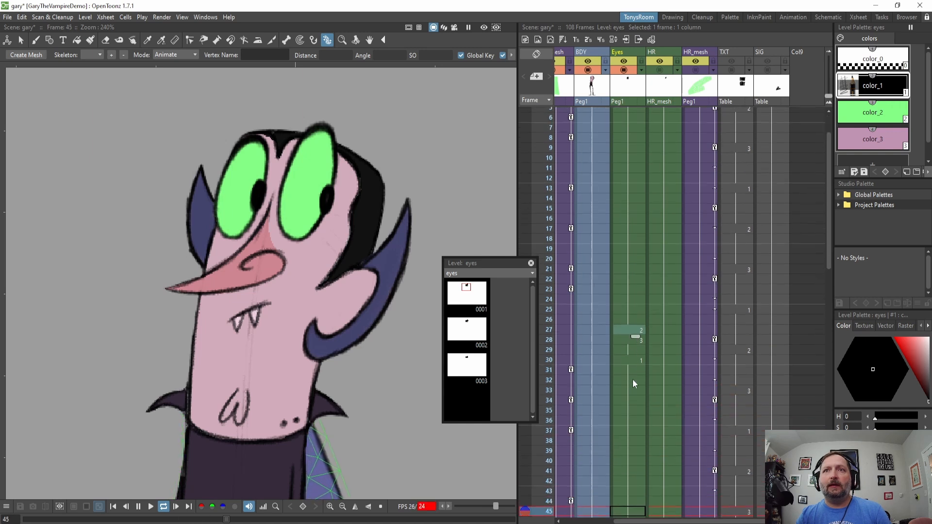
left_click(631, 138)
scroll(633, 144, "up", 3)
left_click(631, 102)
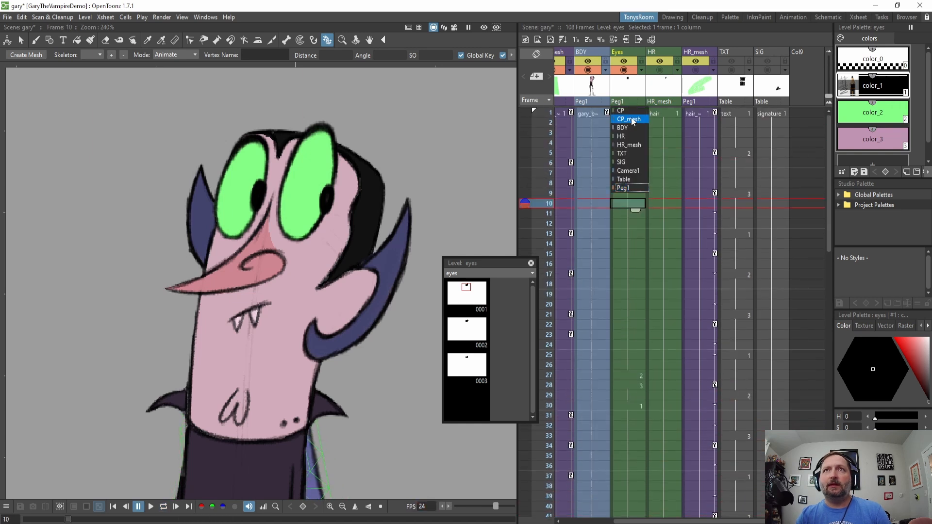
left_click(630, 242)
left_click(631, 110)
key("l")
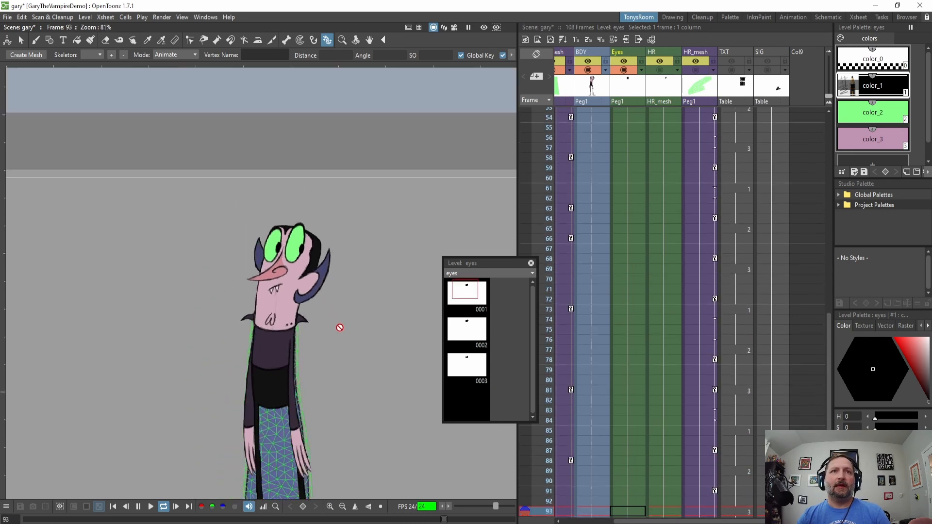
Zoom in on the hair and step through the hair mesh column frame by frame.
scroll(299, 254, "up", 3)
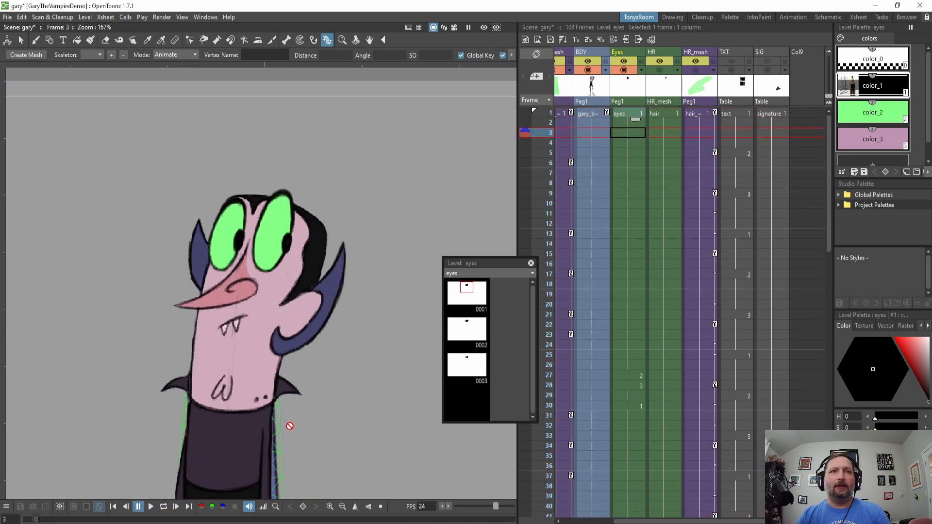
left_click_drag(343, 290, 352, 325)
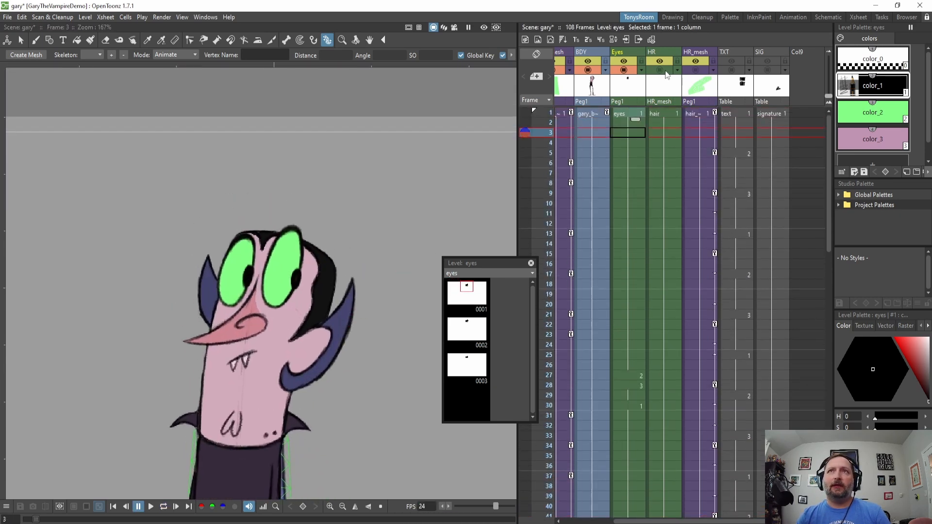
left_click(666, 72)
scroll(337, 258, "up", 2)
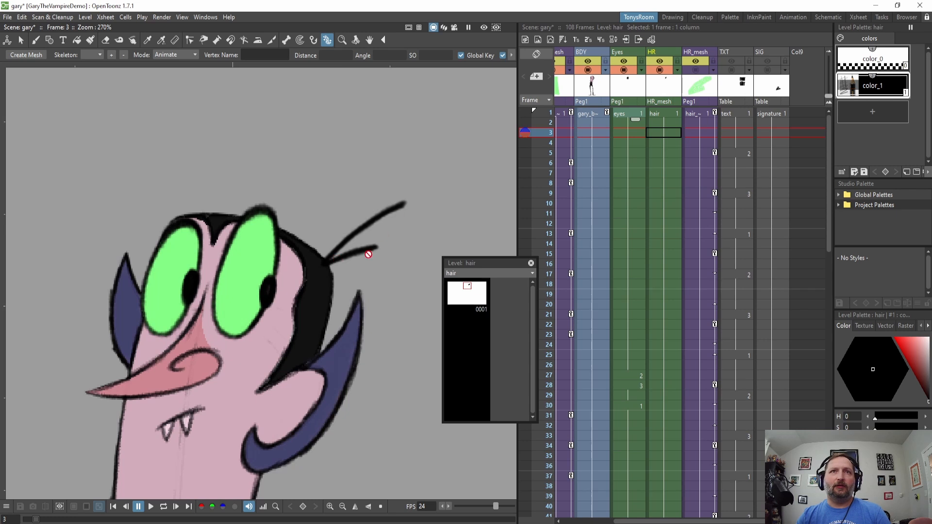
left_click(696, 72)
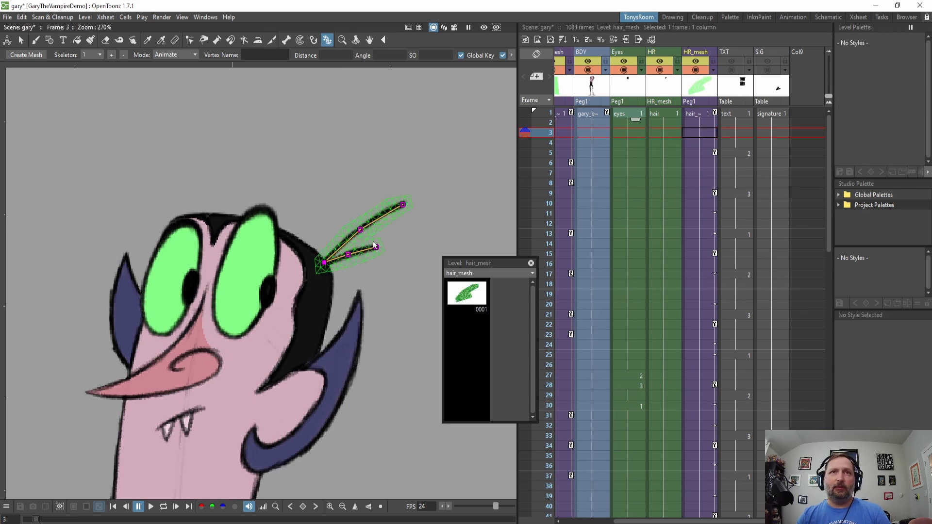
left_click(696, 114)
key("Down")
key("Down")
key("Down")
key("Down")
key("Down")
key("Down")
key("Down")
key("Down")
key("Down")
key("Down")
key("Down")
key("Down")
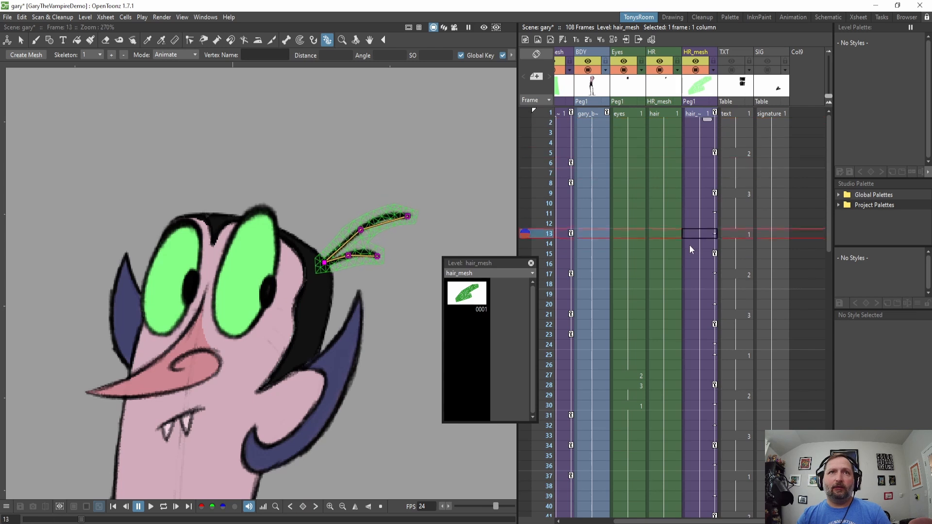
key("Down")
key("Down")
key("Down")
key("Down")
key("Down")
key("Down")
key("Down")
key("Down")
key("Down")
key("Down")
key("Down")
key("Down")
key("Down")
key("Down")
key("Down")
key("Down")
key("Down")
key("Down")
key("Down")
key("Down")
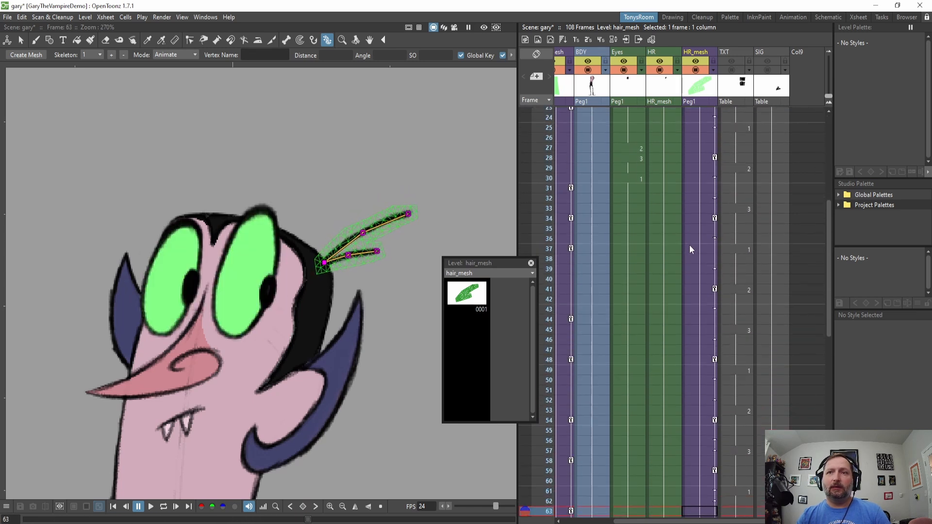
key("Down")
key("Down")
key("Down")
key("Down")
key("Down")
key("Down")
key("Down")
key("Down")
key("Down")
key("Down")
key("Down")
key("Down")
key("Down")
key("Down")
key("Down")
key("Down")
key("Down")
key("Down")
key("Down")
key("Down")
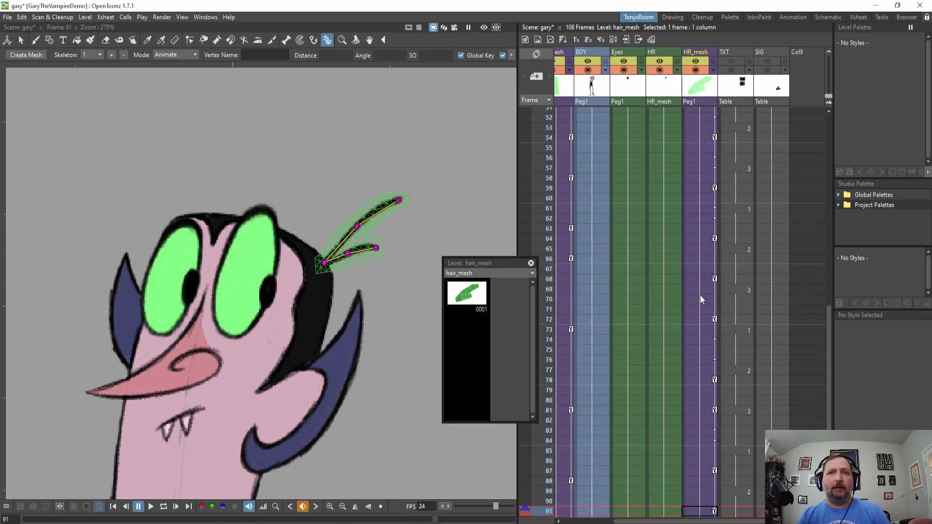
key("Down")
key("Down")
key("Down")
key("Down")
key("Down")
key("Down")
key("Down")
key("Down")
key("Down")
key("Down")
key("Down")
key("Down")
key("Down")
key("Down")
key("Down")
key("Down")
key("Down")
scroll(699, 297, "up", 12)
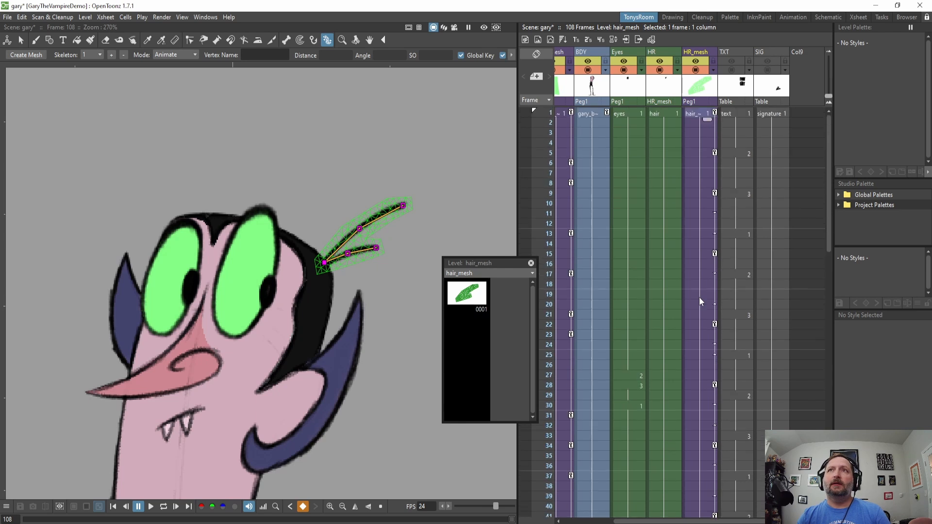
left_click(531, 263)
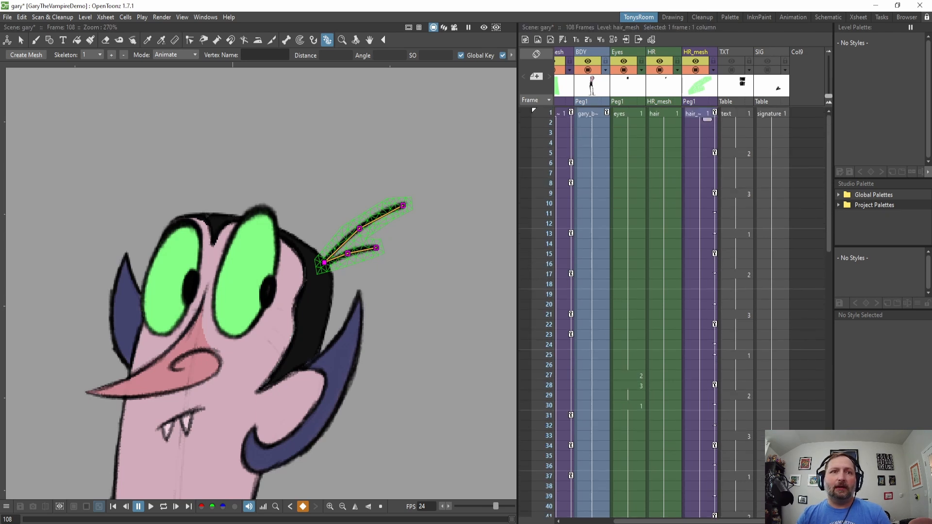
scroll(332, 311, "down", 4)
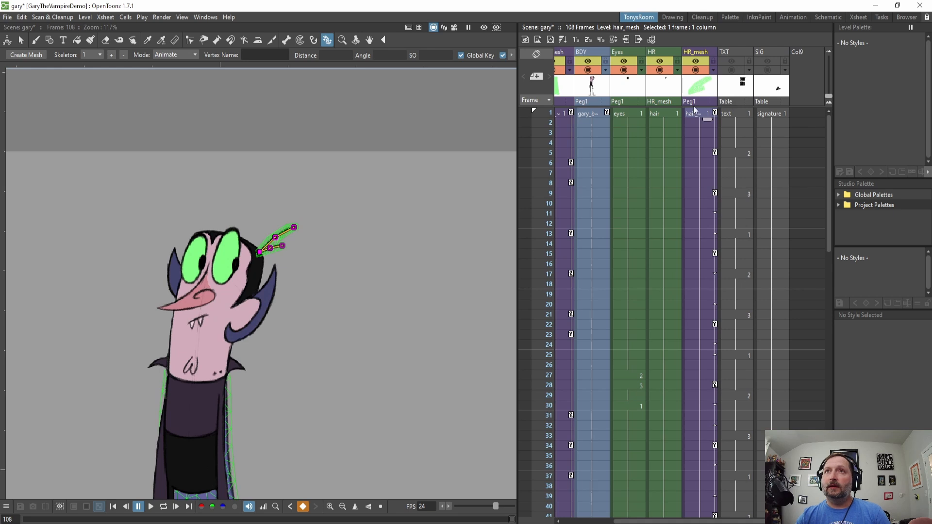
Turn on the TXT column's visibility in the viewer.
left_click(695, 70)
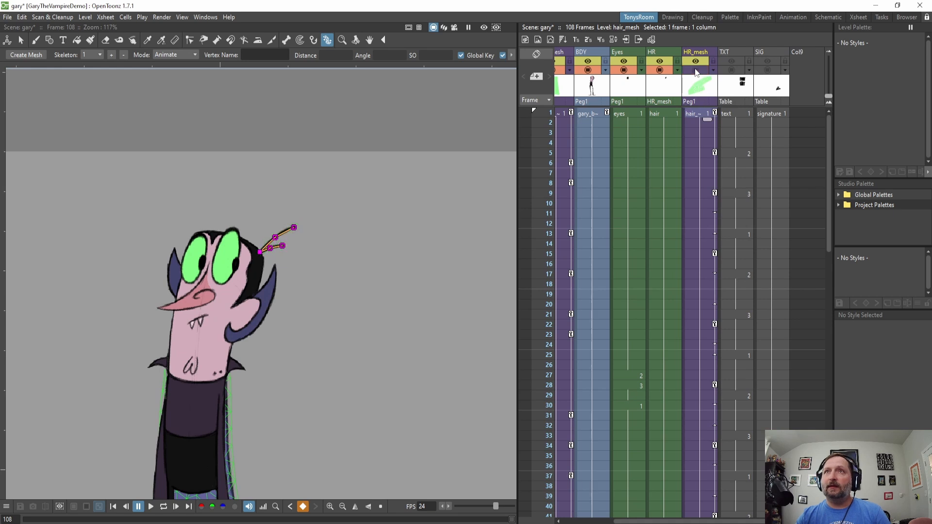
left_click(736, 96)
left_click(731, 71)
left_click(732, 61)
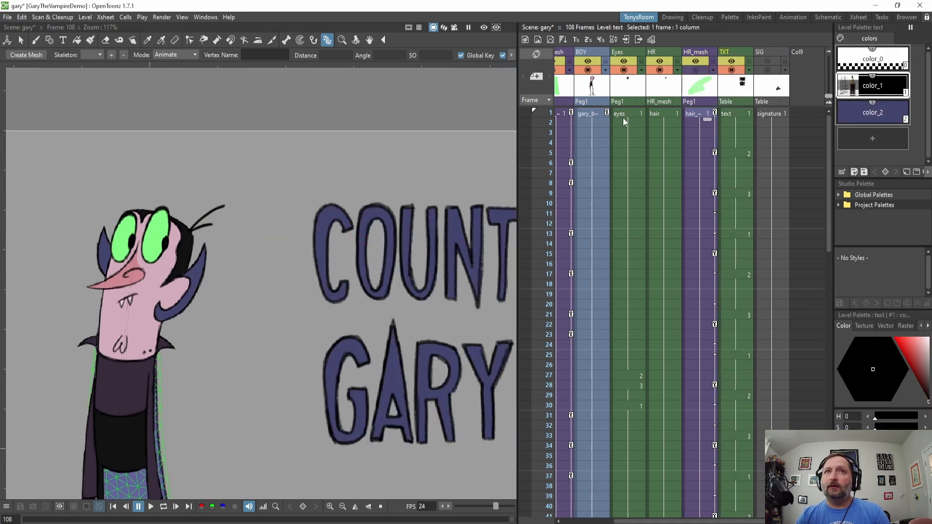
Enable onion skin on the title text column to show the previous drawing.
scroll(369, 243, "up", 3)
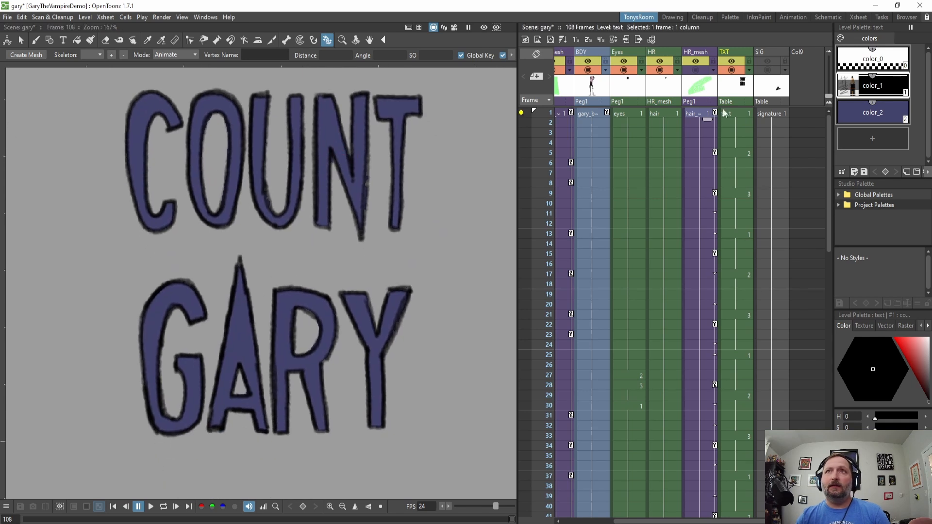
left_click(724, 113)
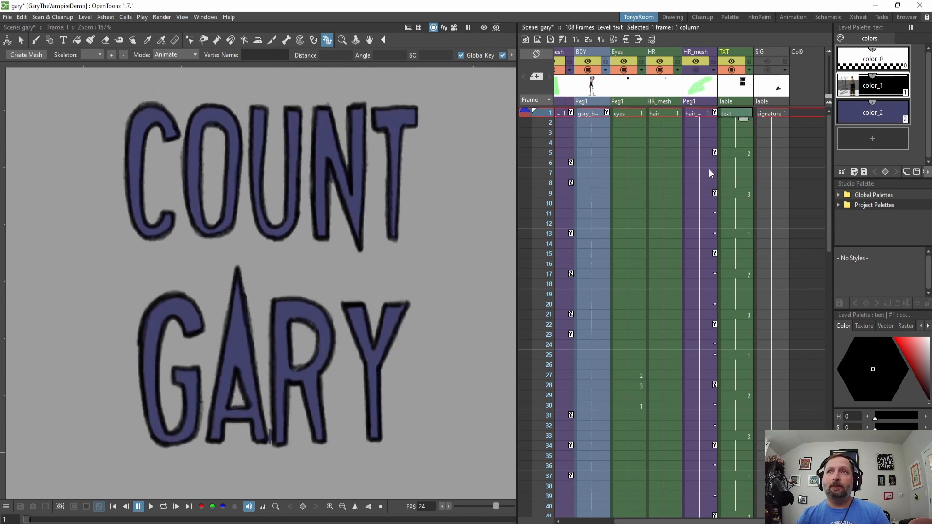
left_click(746, 154)
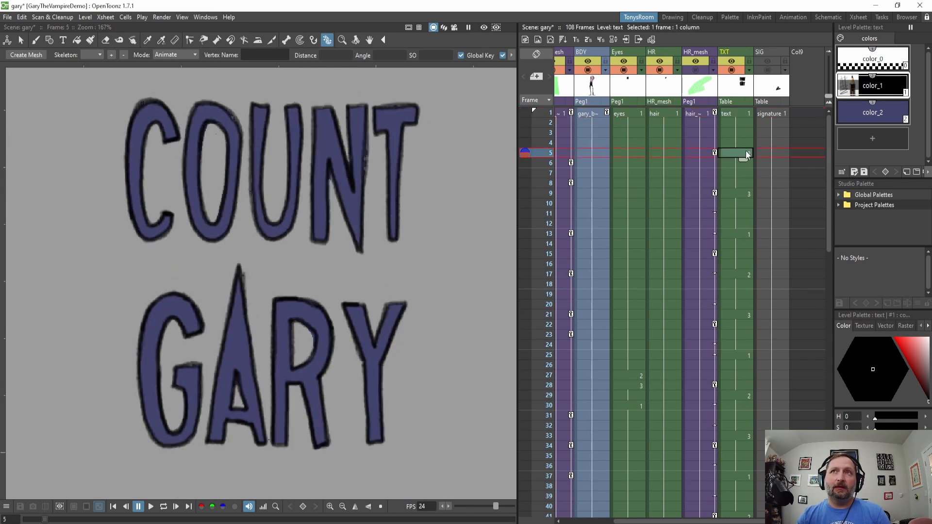
left_click(525, 113)
scroll(219, 318, "up", 2)
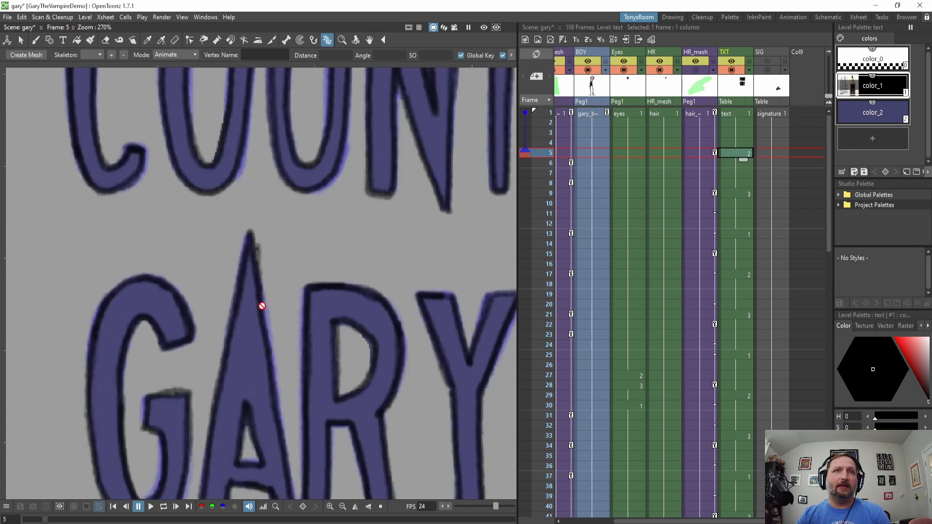
scroll(274, 312, "down", 4)
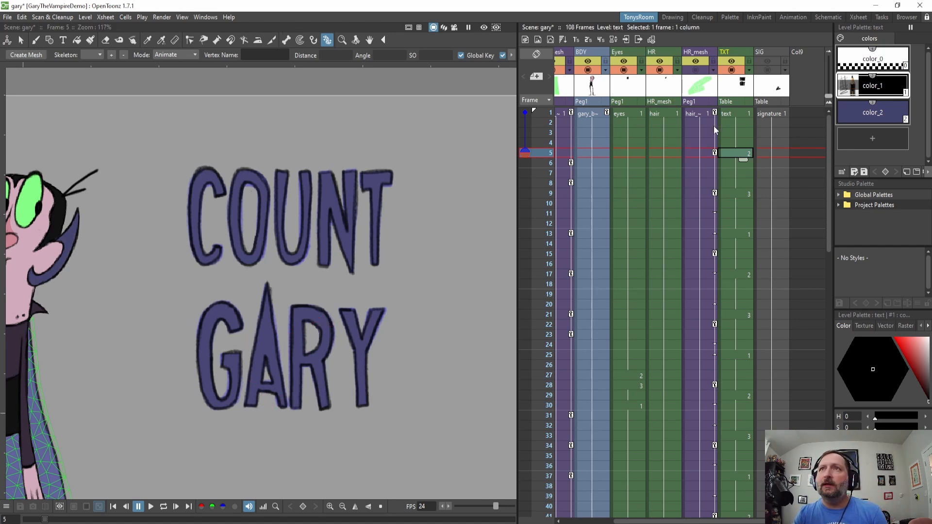
Flip through the title text drawings at each change in the TXT column.
left_click(741, 195)
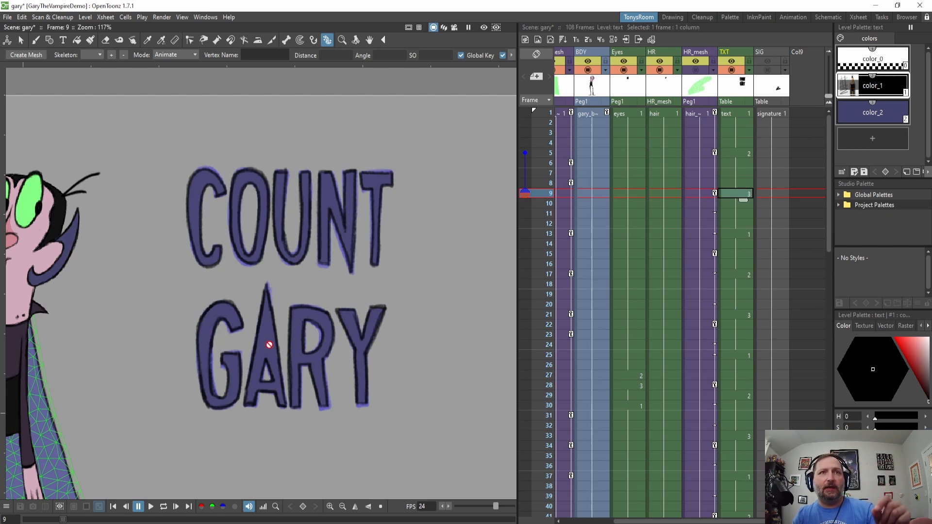
left_click(744, 234)
left_click(746, 274)
left_click(743, 234)
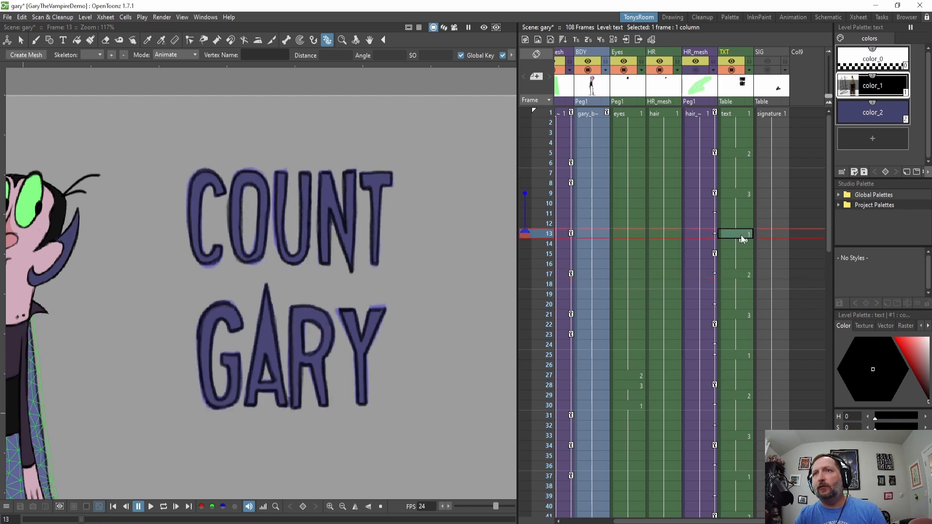
left_click(745, 273)
left_click(746, 315)
left_click(744, 394)
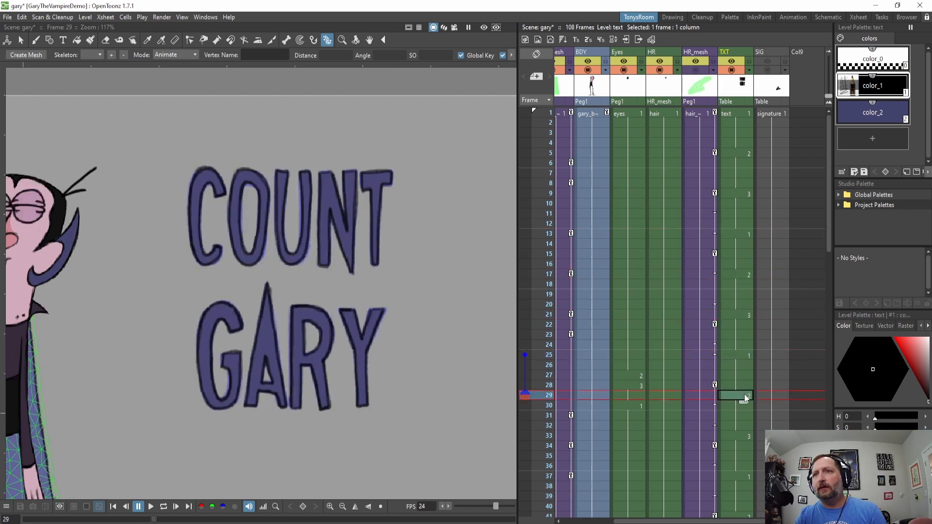
left_click(742, 436)
left_click(738, 112)
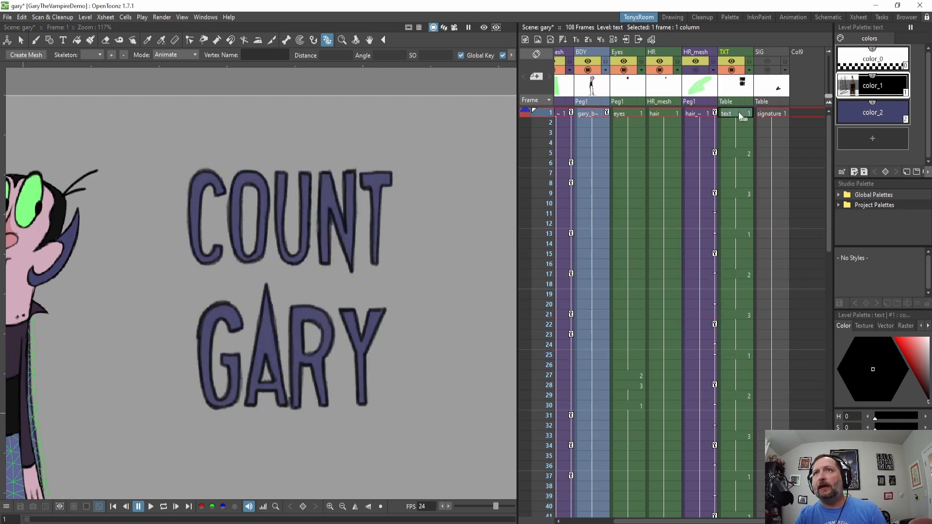
Play back the title text animation from frame 1.
mouse_move(740, 230)
left_mouse_down()
mouse_move(762, 316)
mouse_move(740, 124)
left_mouse_up()
left_click(734, 112)
key("l")
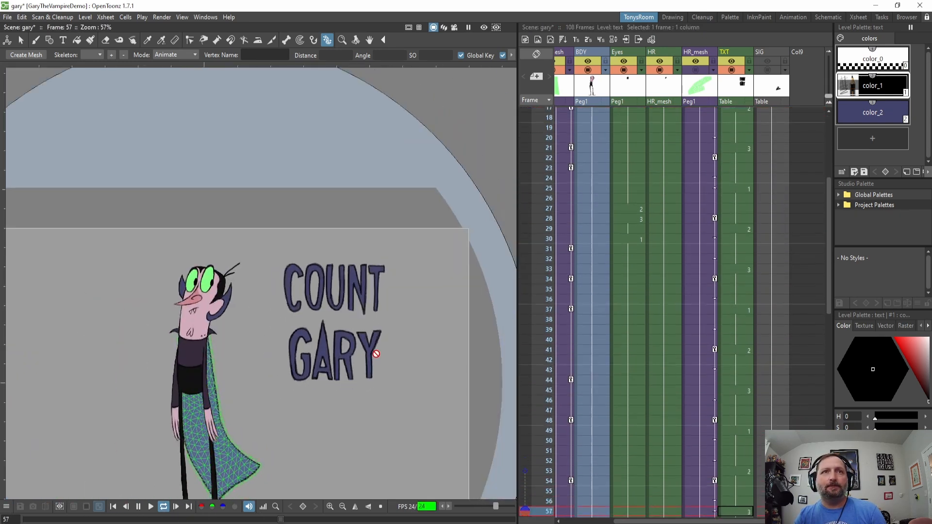
key("l")
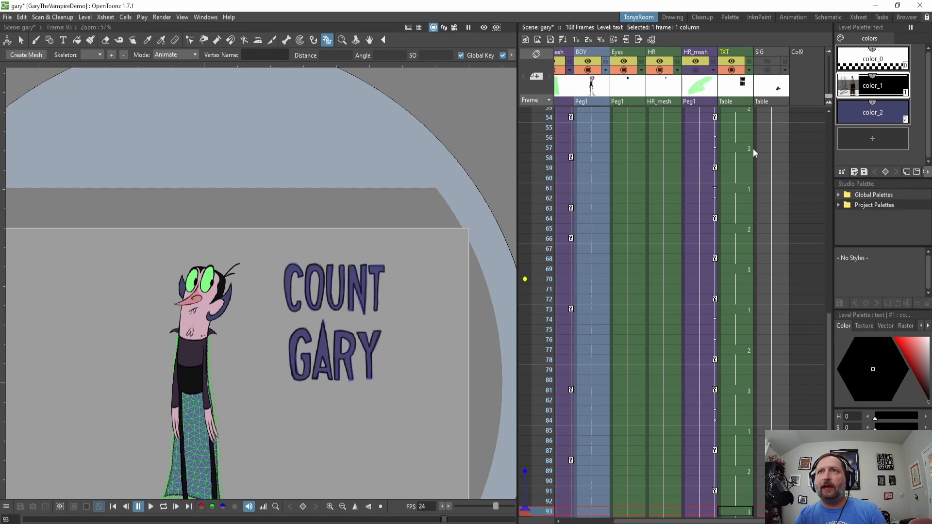
scroll(750, 147, "up", 8)
Reframe the entire TXT column so its drawings change on twos.
left_click(720, 116)
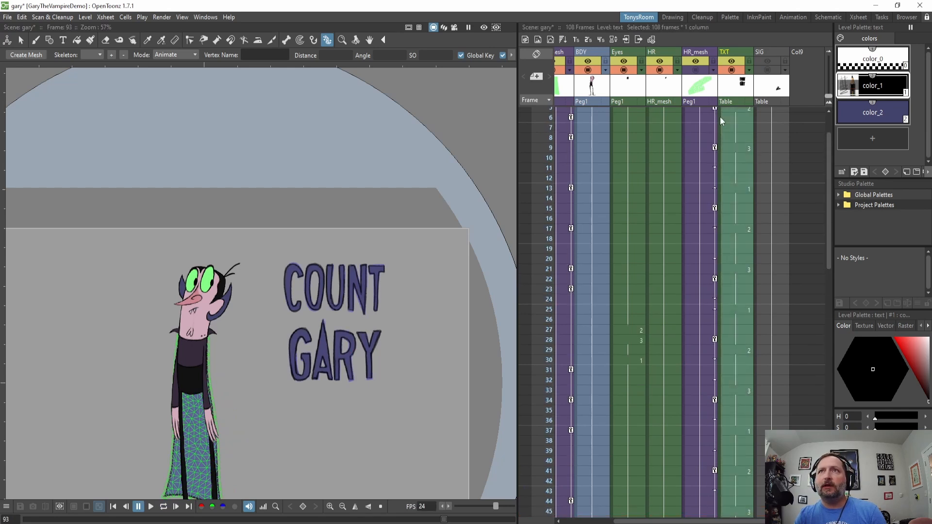
left_click(585, 42)
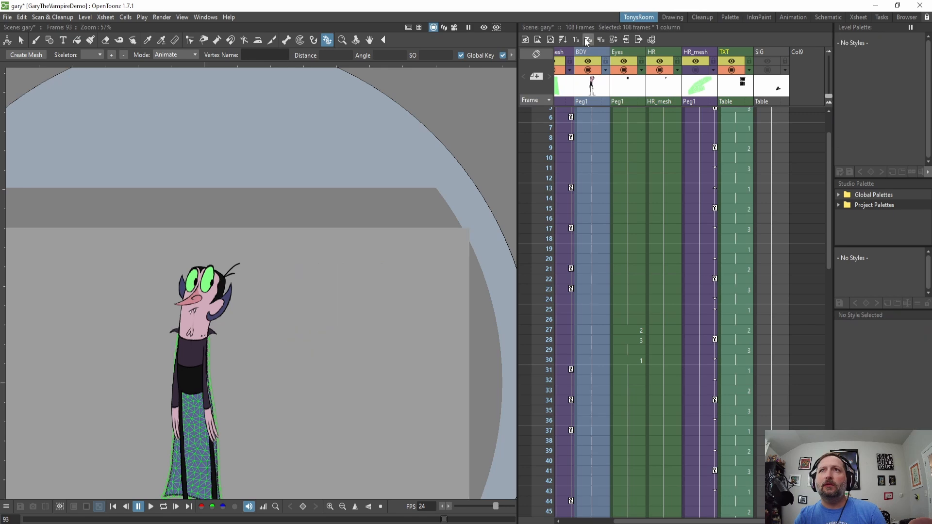
scroll(774, 124, "up", 2)
left_click(735, 132)
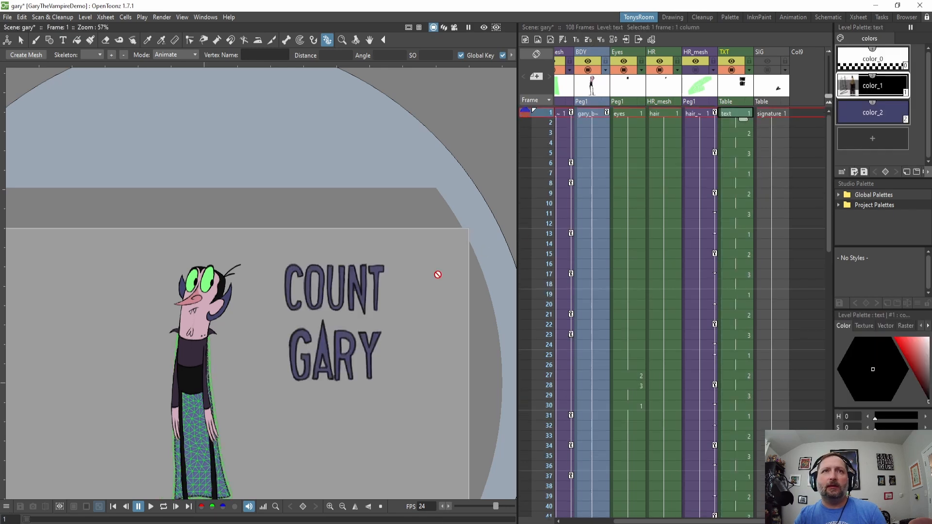
scroll(330, 343, "up", 3)
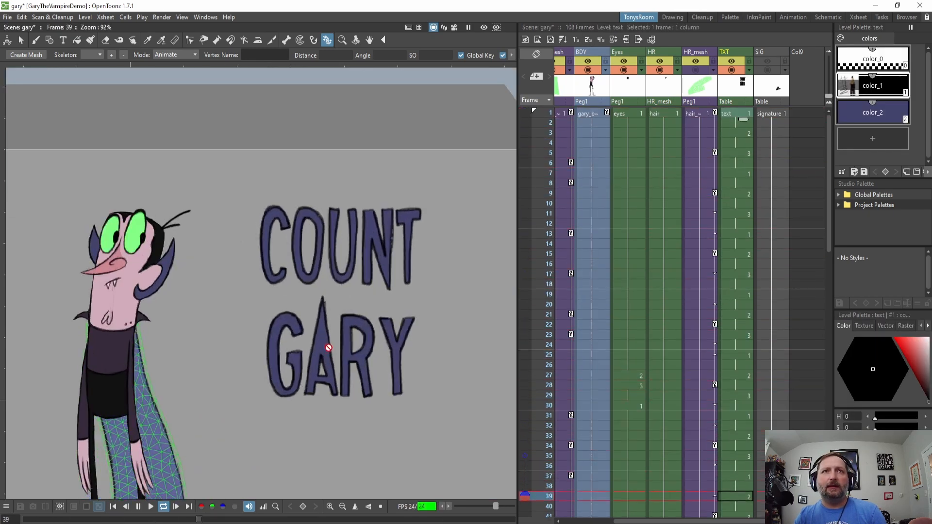
Play back the title text animation from the start of the scene.
scroll(767, 175, "up", 2)
key("l")
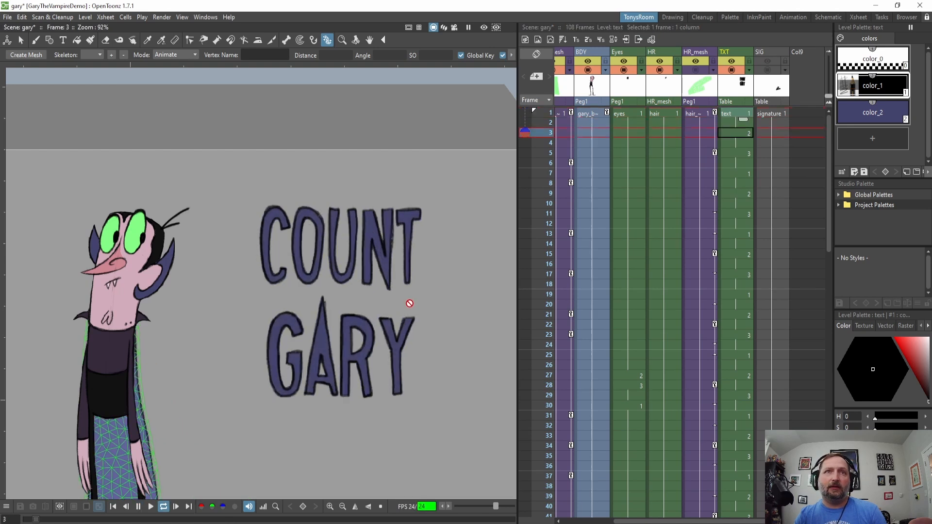
key("l")
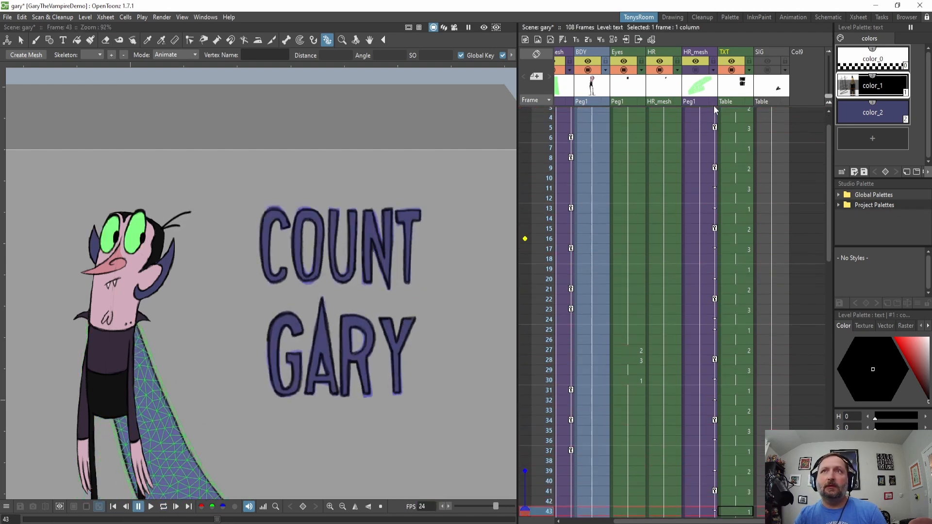
Reframe the TXT column so its drawings change on fours, and play it back.
scroll(721, 124, "up", 2)
key("4")
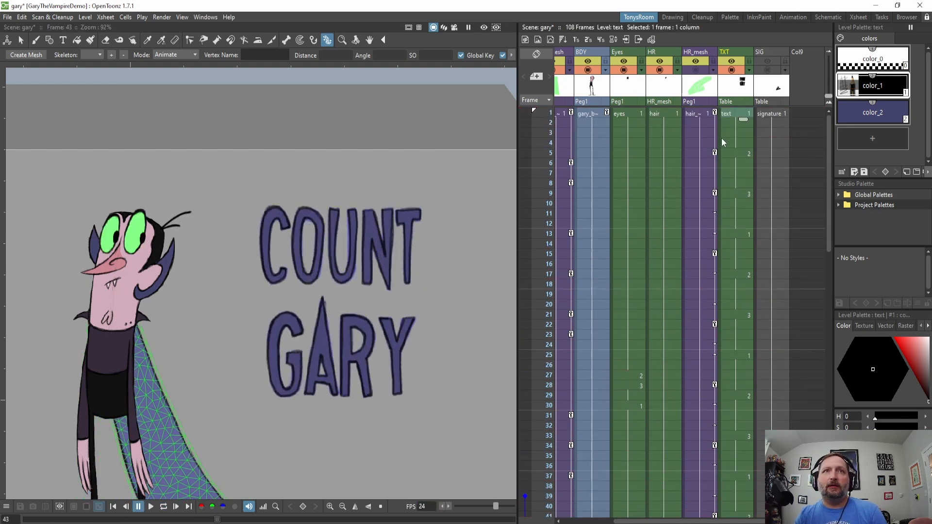
key("l")
key("l")
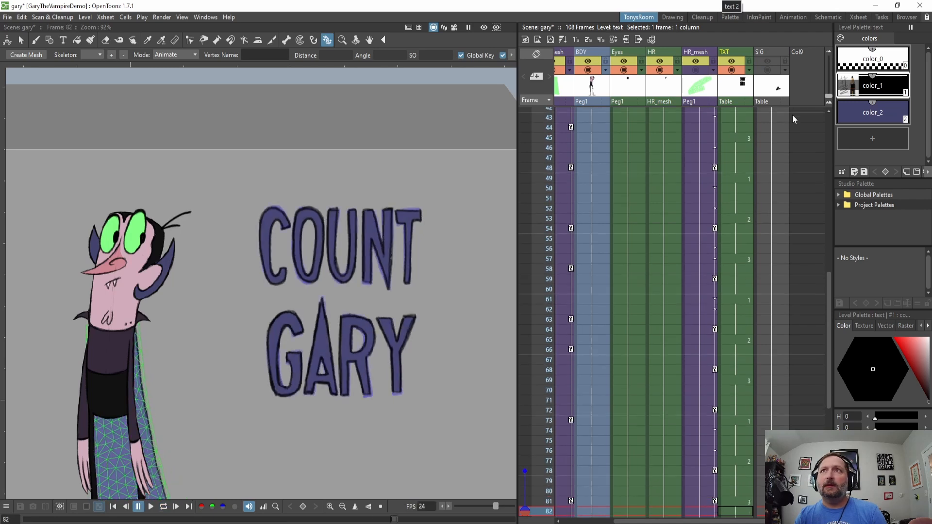
Turn on the SIG column's camstand and preview visibility to show the by Gaddis signature.
left_click(769, 70)
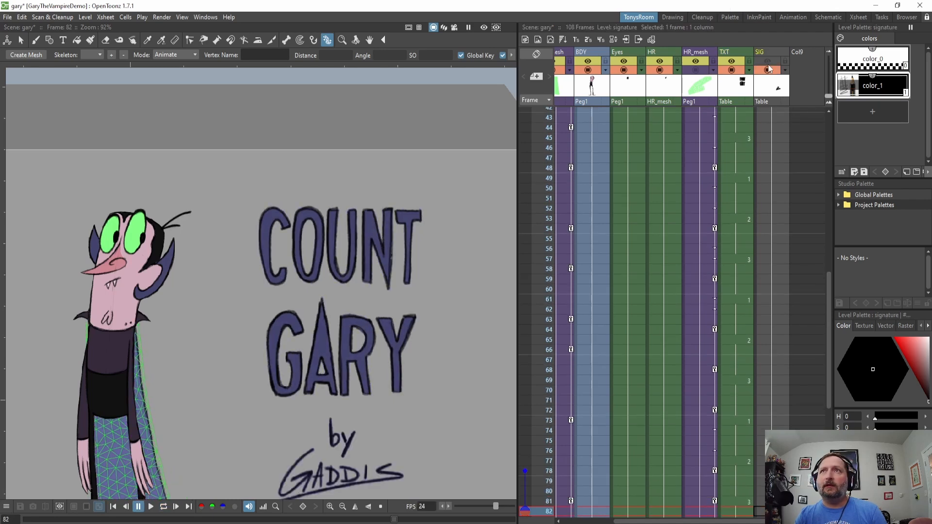
left_click(767, 61)
scroll(391, 358, "down", 2)
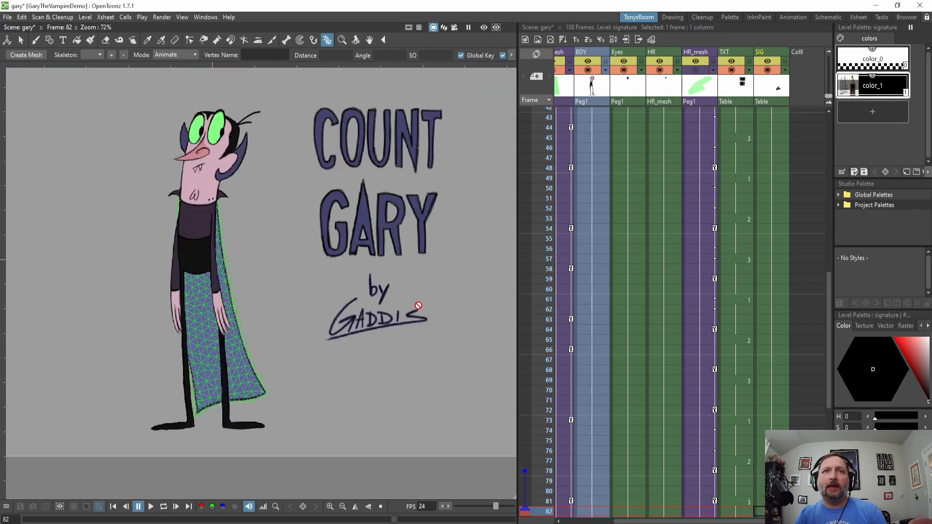
scroll(419, 306, "up", 2)
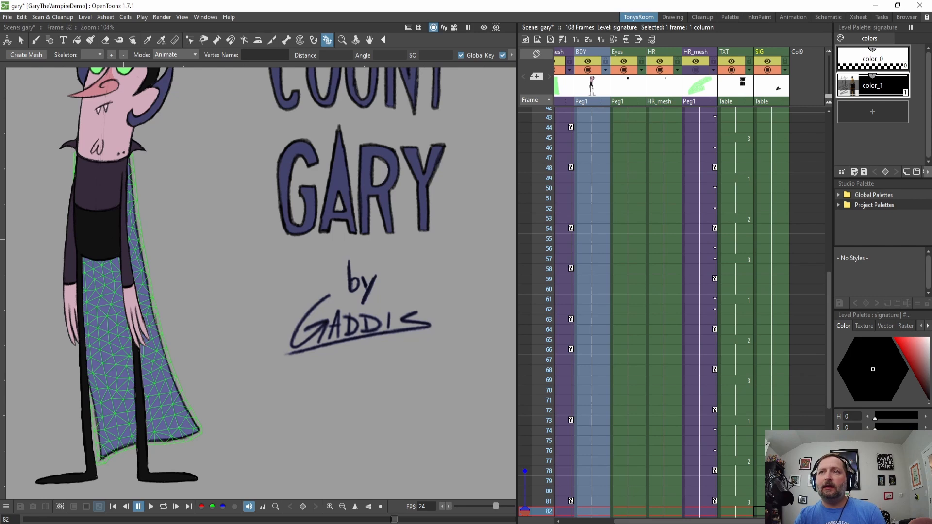
scroll(543, 421, "down", 5)
scroll(687, 424, "up", 11)
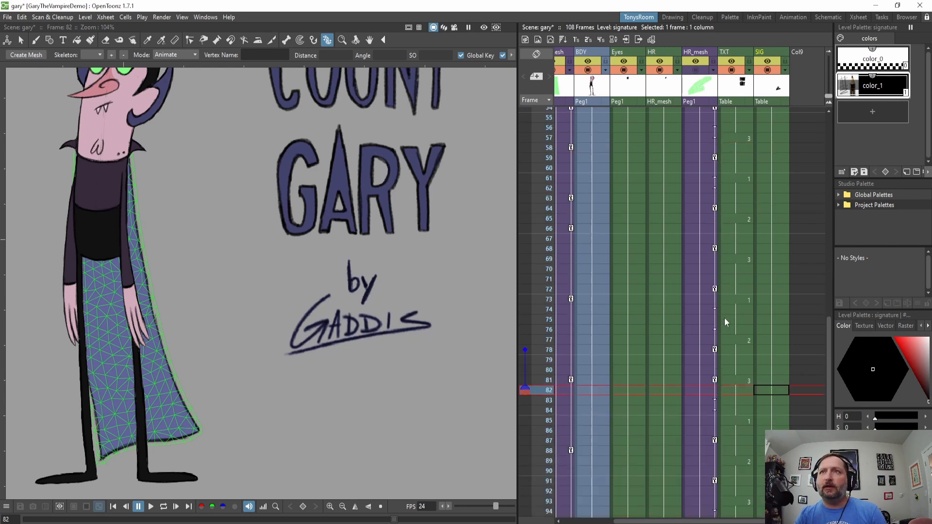
scroll(347, 354, "down", 3)
left_click_drag(347, 354, 351, 359)
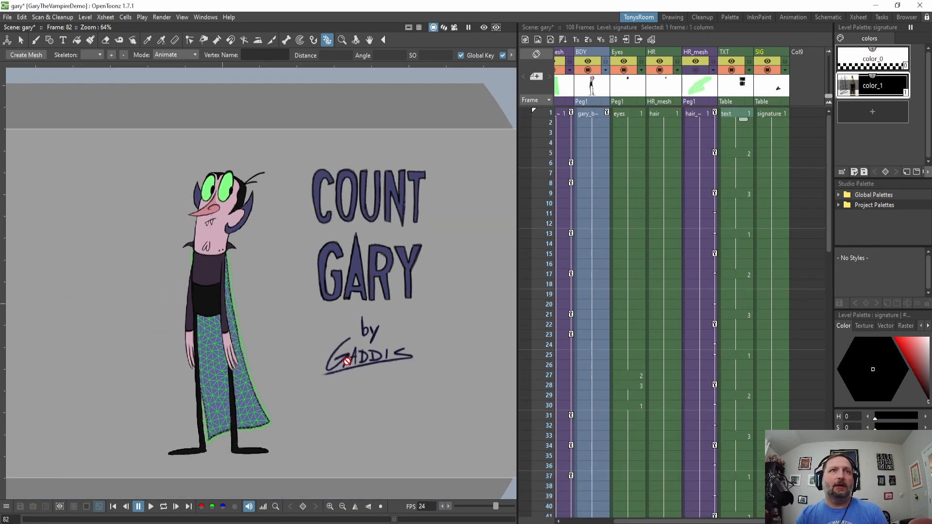